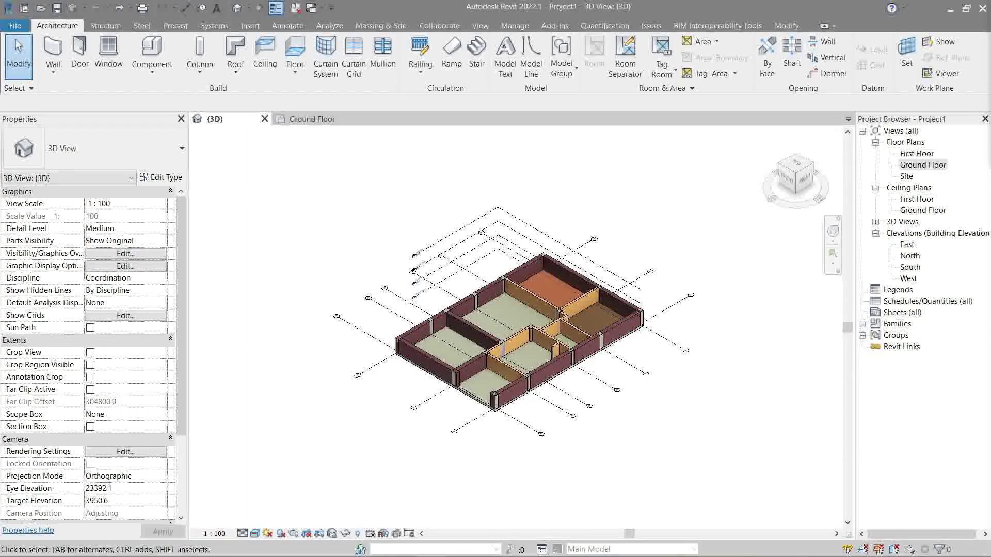
# Create new sheet A101 with the A1 metric titleblock
pyautogui.click(215, 534)
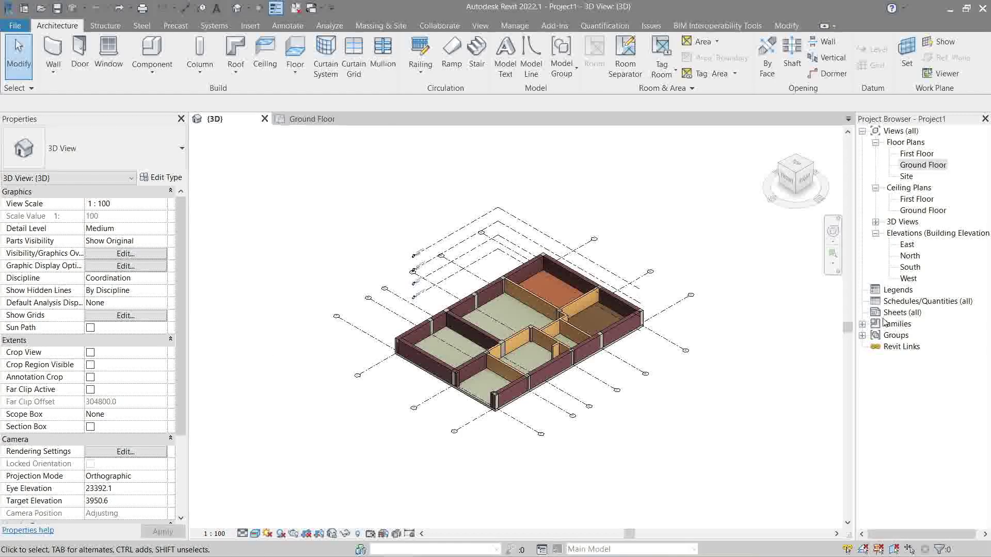
pyautogui.click(903, 312)
pyautogui.rightClick(902, 313)
pyautogui.click(893, 320)
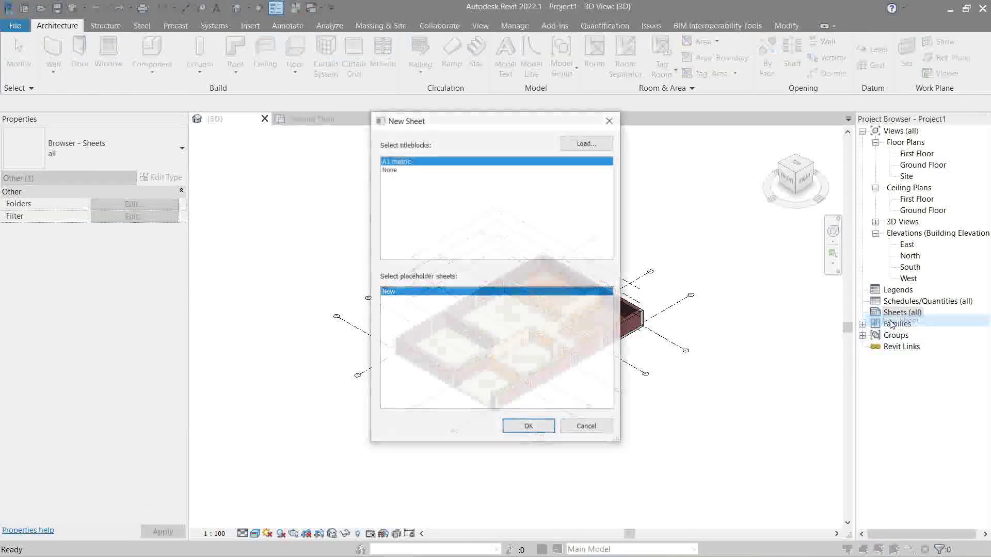
pyautogui.click(532, 430)
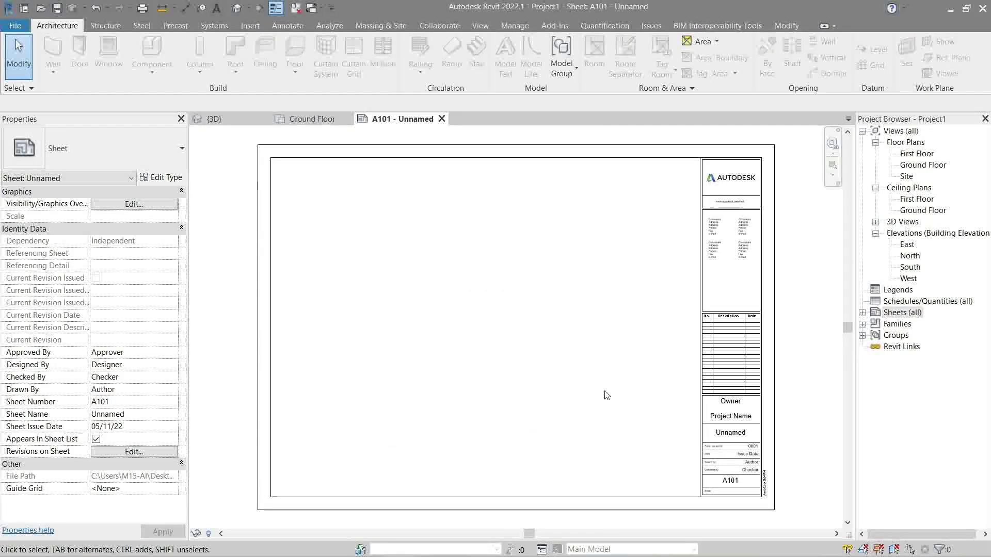
# Place the Ground Floor plan on the sheet as a viewport at 1 : 200 scale
pyautogui.moveTo(922, 171); pyautogui.dragTo(453, 252)
pyautogui.click(473, 342)
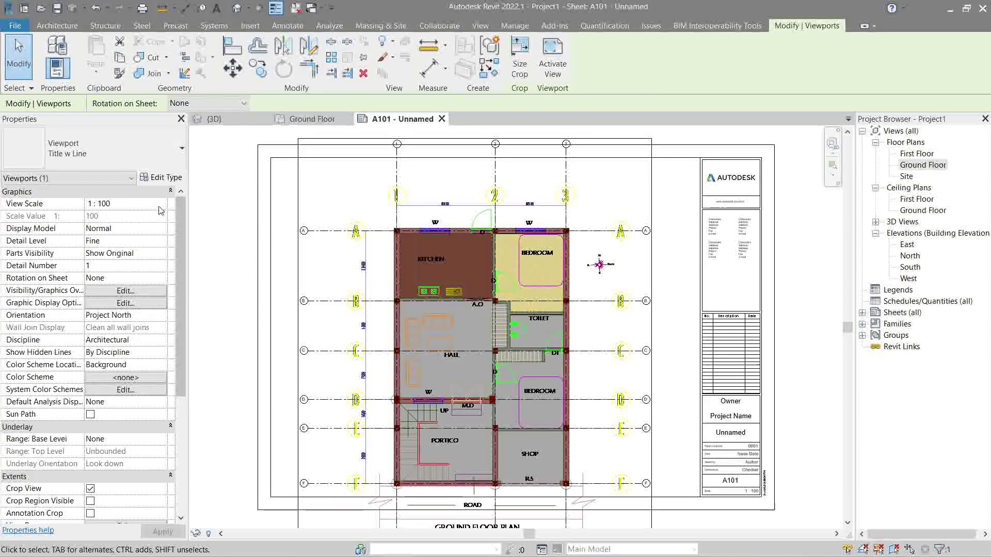
pyautogui.click(98, 215)
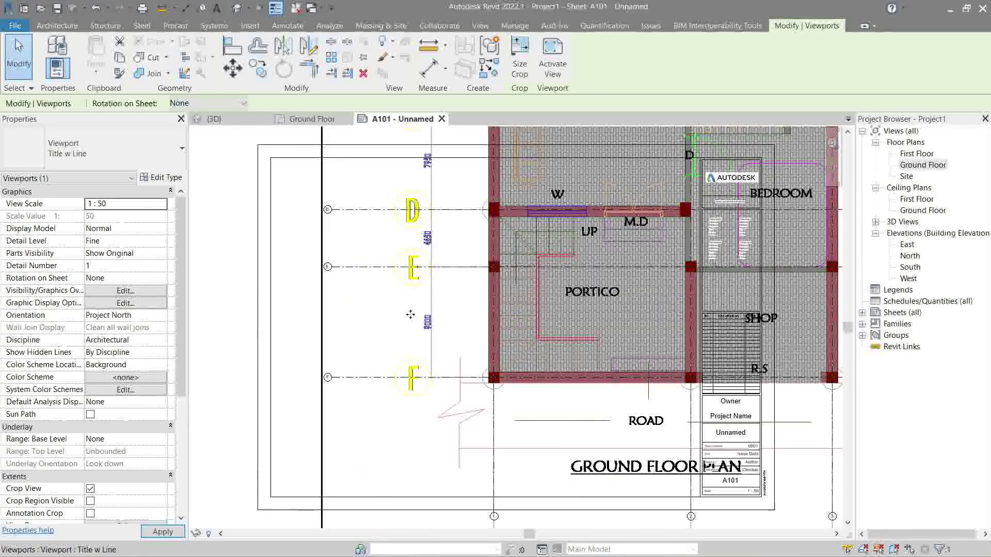
pyautogui.click(118, 203)
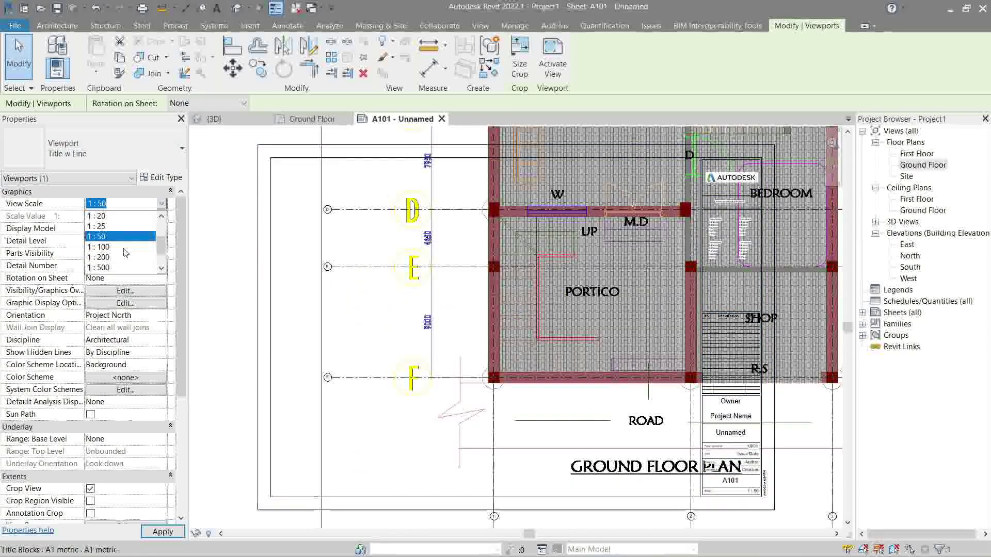
pyautogui.click(113, 247)
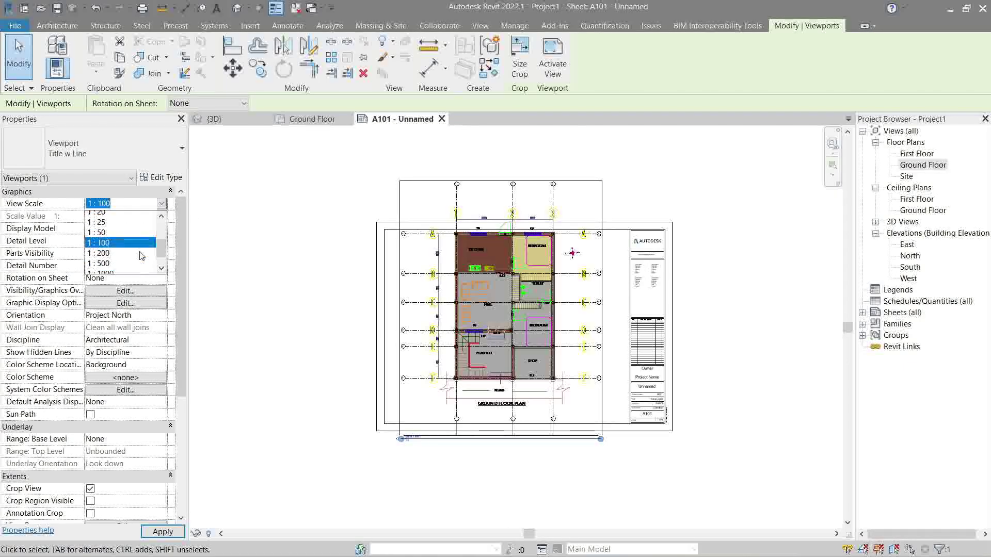
pyautogui.click(129, 247)
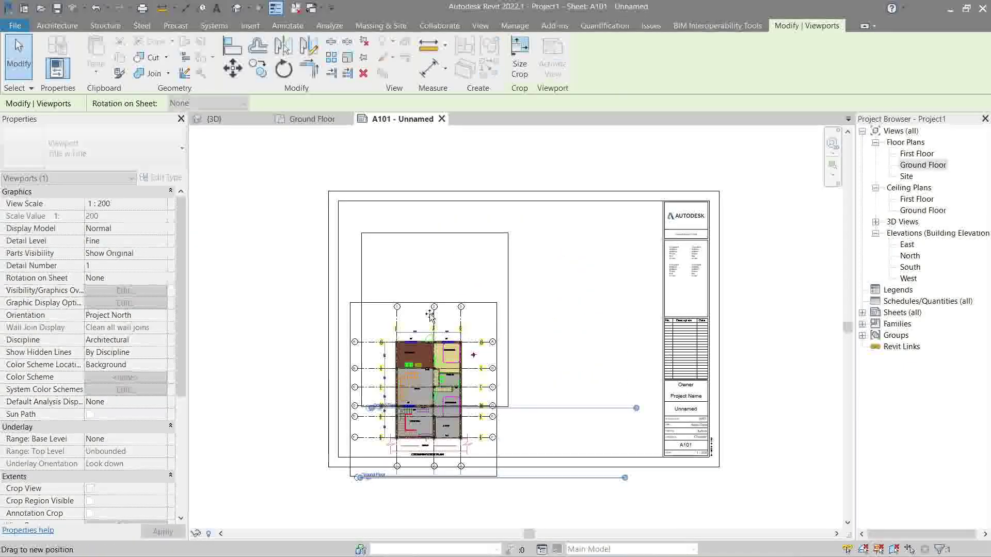
# Move the Ground Floor viewport to the upper left, put its title below it, and shorten the title line
pyautogui.moveTo(426, 302); pyautogui.dragTo(418, 291)
pyautogui.scroll(2, 436, 320)
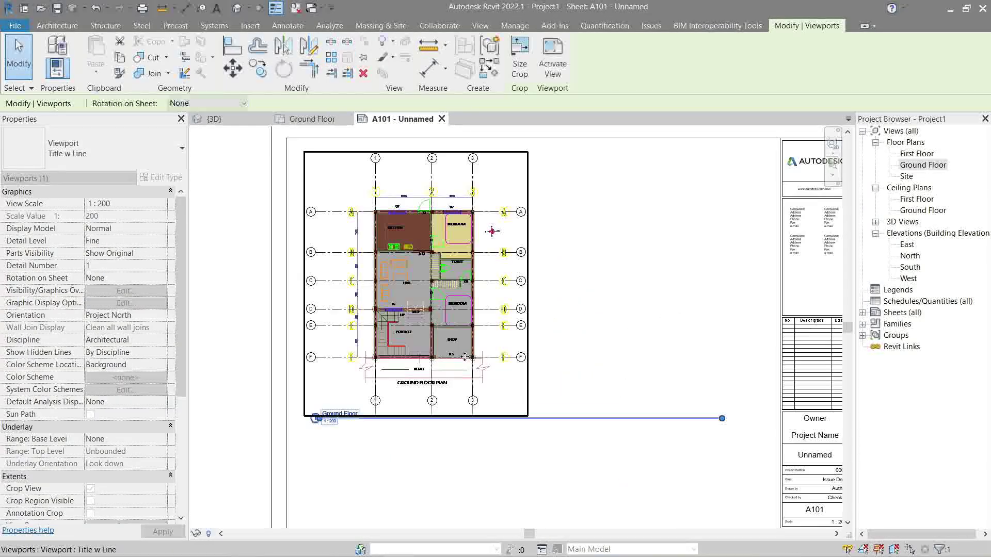
pyautogui.press('Escape')
pyautogui.click(464, 336)
pyautogui.click(578, 441)
pyautogui.click(583, 418)
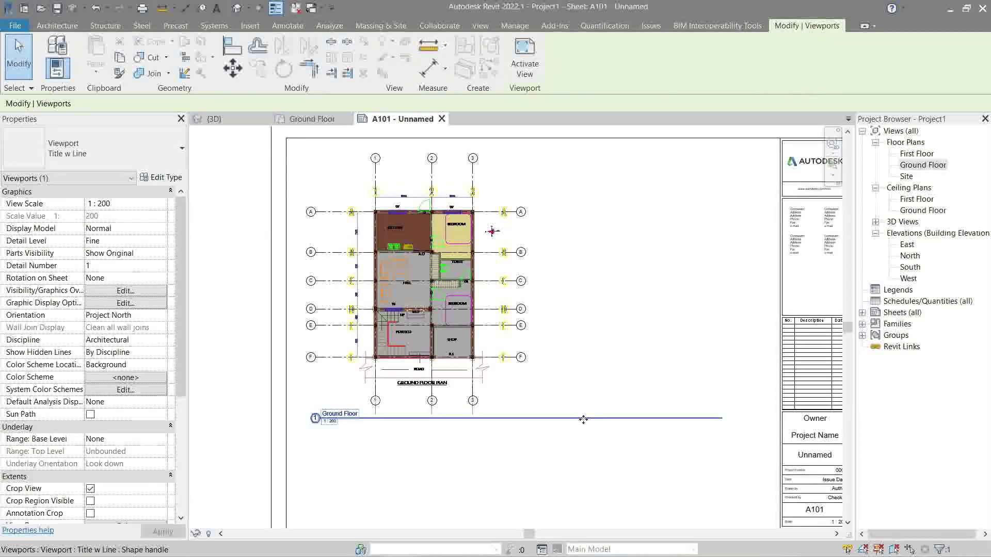
pyautogui.moveTo(583, 419); pyautogui.dragTo(583, 447)
pyautogui.click(492, 362)
pyautogui.moveTo(723, 447); pyautogui.dragTo(366, 467)
pyautogui.press('Escape')
pyautogui.scroll(-3, 443, 464)
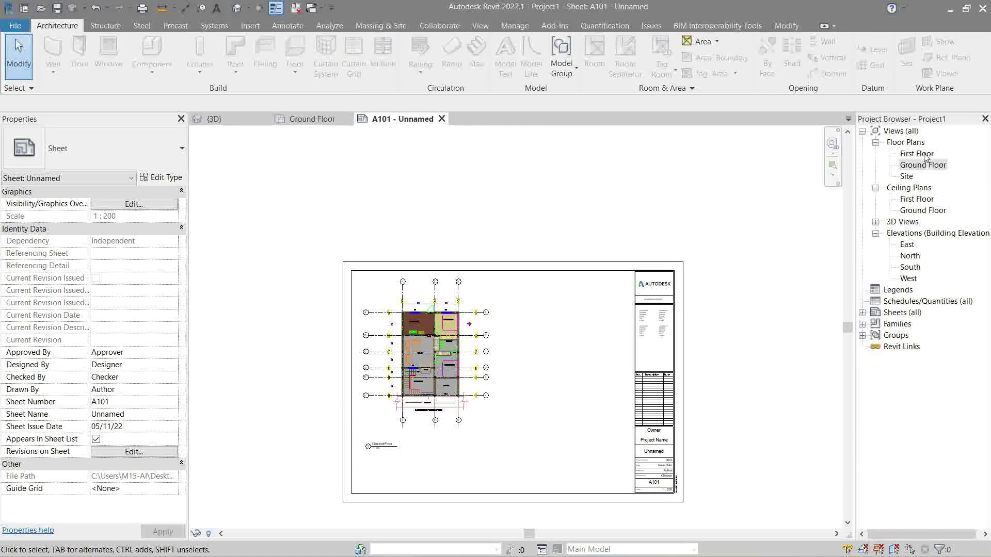
# Place the First Floor plan on the sheet beside the Ground Floor plan
pyautogui.moveTo(505, 315); pyautogui.dragTo(511, 333)
pyautogui.click(573, 393)
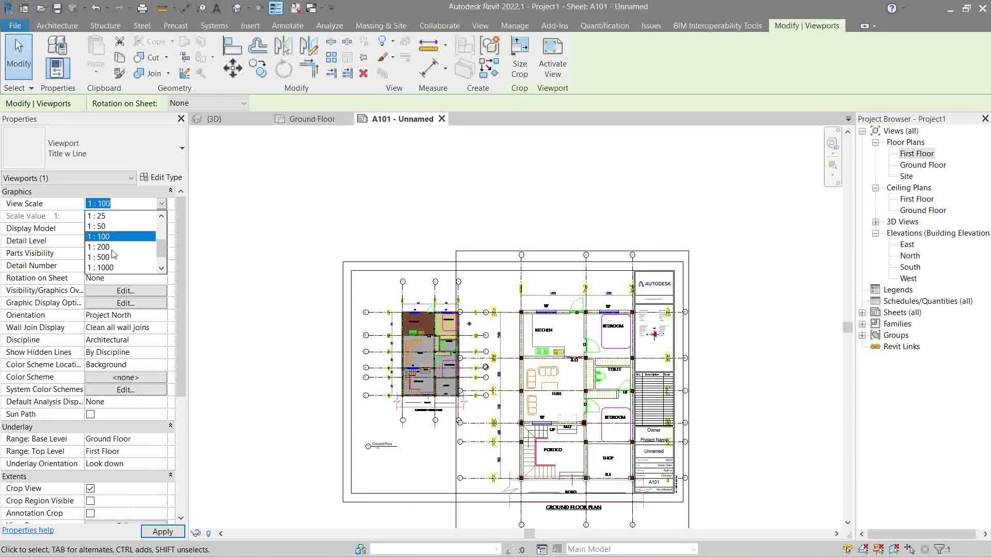
pyautogui.scroll(3, 523, 417)
pyautogui.moveTo(528, 459); pyautogui.dragTo(578, 341)
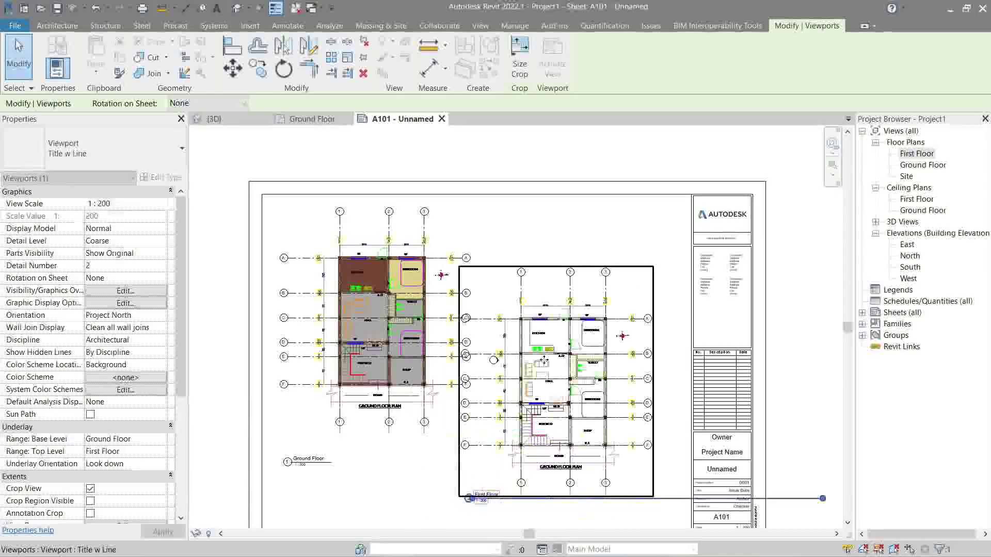
# Reposition and nudge the Ground Floor and First Floor viewports into alignment
pyautogui.click(384, 330)
pyautogui.moveTo(384, 329); pyautogui.dragTo(363, 311)
pyautogui.click(521, 282)
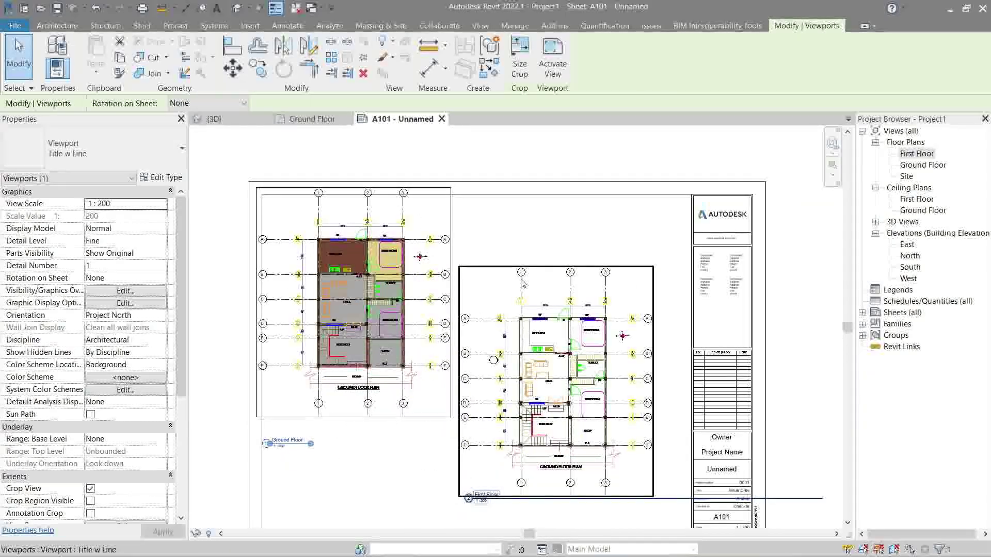
pyautogui.press('Right')
pyautogui.press('Right')
pyautogui.press('Right')
pyautogui.press('Down')
pyautogui.press('Down')
pyautogui.press('Down')
pyautogui.press('Down')
pyautogui.click(558, 237)
pyautogui.moveTo(525, 197); pyautogui.dragTo(479, 156, button='middle')
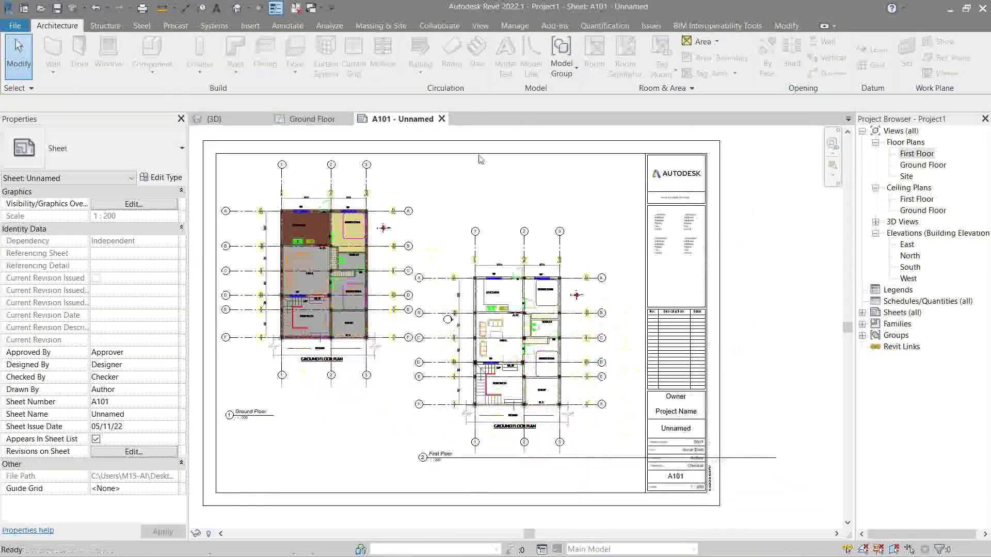
pyautogui.click(521, 343)
pyautogui.press('Right')
pyautogui.press('Right')
pyautogui.press('Right')
pyautogui.press('Right')
pyautogui.press('Right')
pyautogui.press('Right')
pyautogui.press('Right')
pyautogui.press('Right')
pyautogui.press('Right')
pyautogui.press('Down')
pyautogui.press('Down')
pyautogui.press('Down')
pyautogui.press('Down')
pyautogui.press('Down')
pyautogui.press('Down')
pyautogui.press('Down')
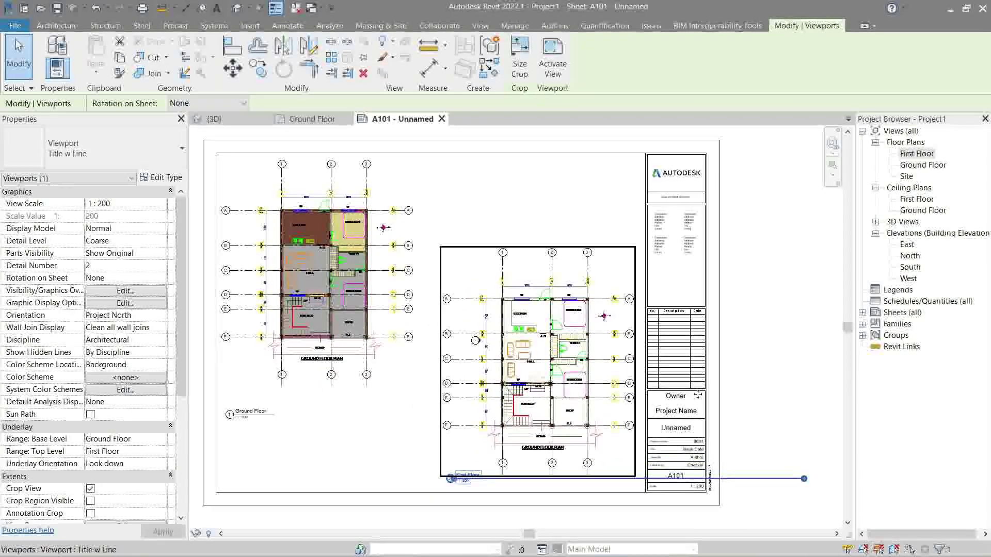
pyautogui.click(758, 409)
# Shorten the First Floor title line and centre its title under the plan
pyautogui.click(602, 395)
pyautogui.moveTo(804, 479); pyautogui.dragTo(485, 509)
pyautogui.scroll(2, 494, 433)
pyautogui.moveTo(494, 434); pyautogui.dragTo(538, 406, button='middle')
pyautogui.click(491, 488)
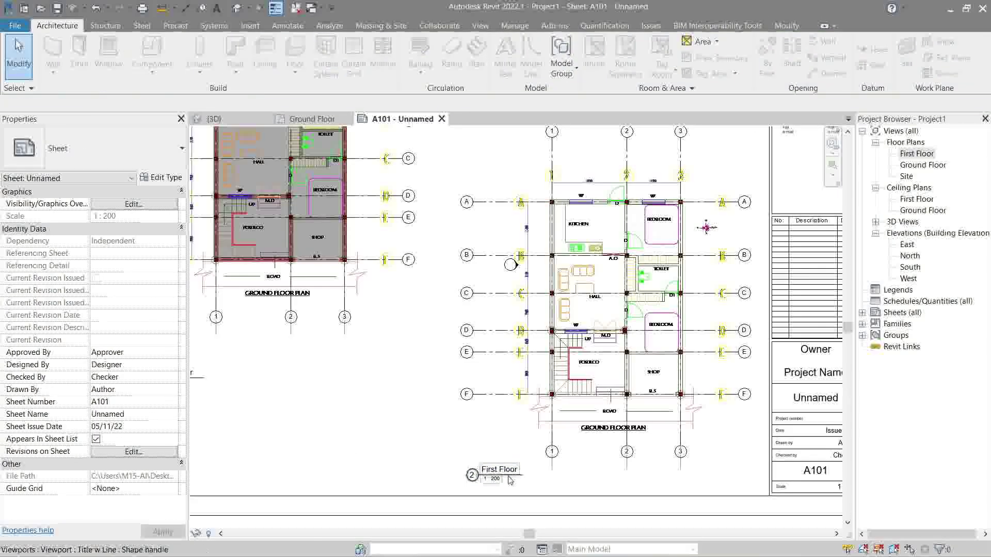
pyautogui.moveTo(510, 481); pyautogui.dragTo(628, 489)
pyautogui.click(367, 400)
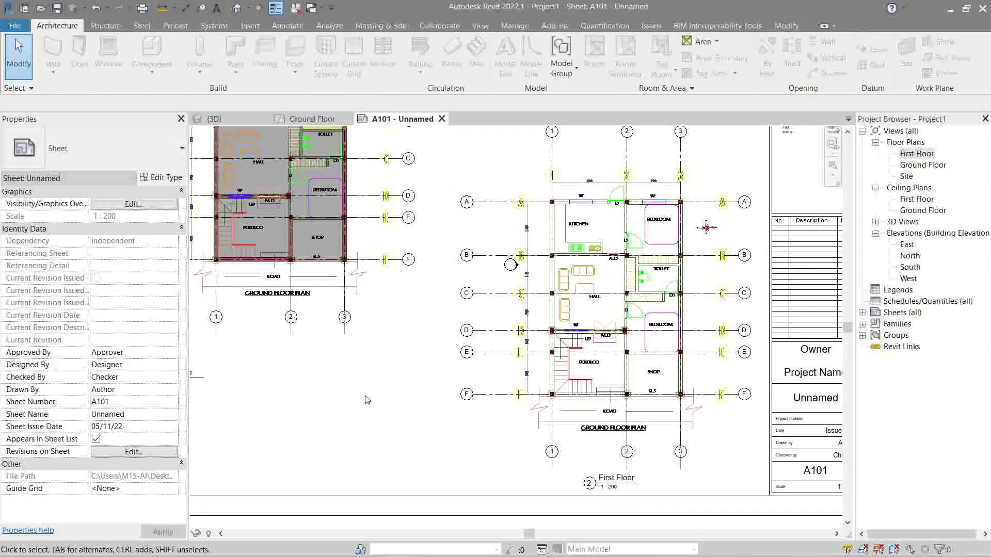
pyautogui.scroll(-2, 366, 399)
# Centre the Ground Floor title under its plan and centre the sheet in view
pyautogui.click(257, 384)
pyautogui.moveTo(245, 383); pyautogui.dragTo(315, 373)
pyautogui.click(375, 410)
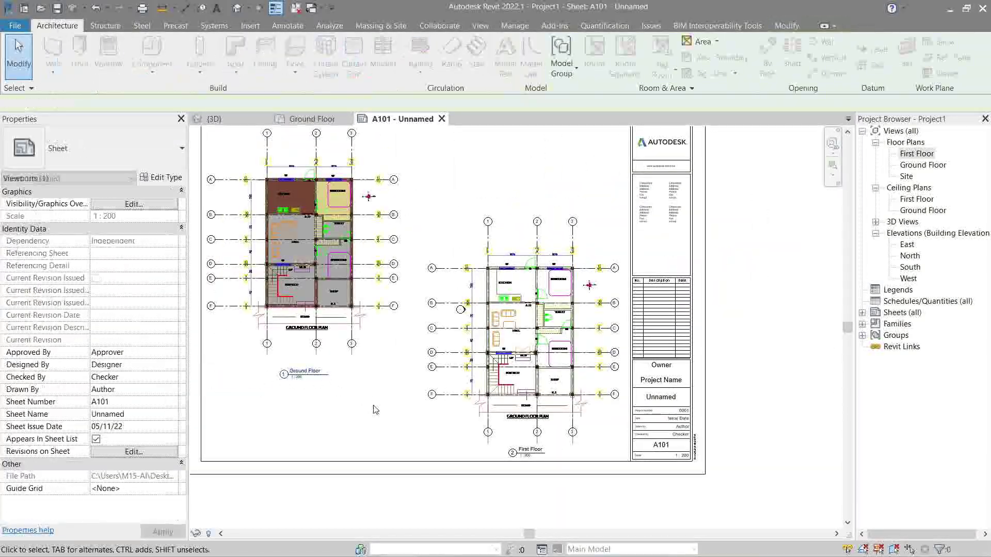
pyautogui.scroll(-3, 378, 400)
pyautogui.scroll(2, 375, 378)
pyautogui.moveTo(375, 377); pyautogui.dragTo(398, 408, button='middle')
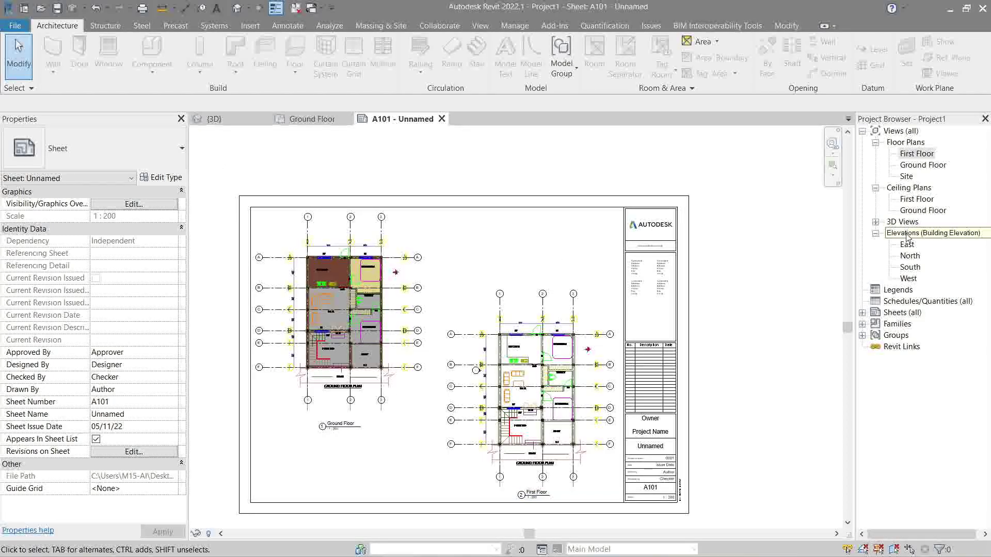
# Switch to the house's Default 3D View and show the Visual Style options
pyautogui.click(235, 9)
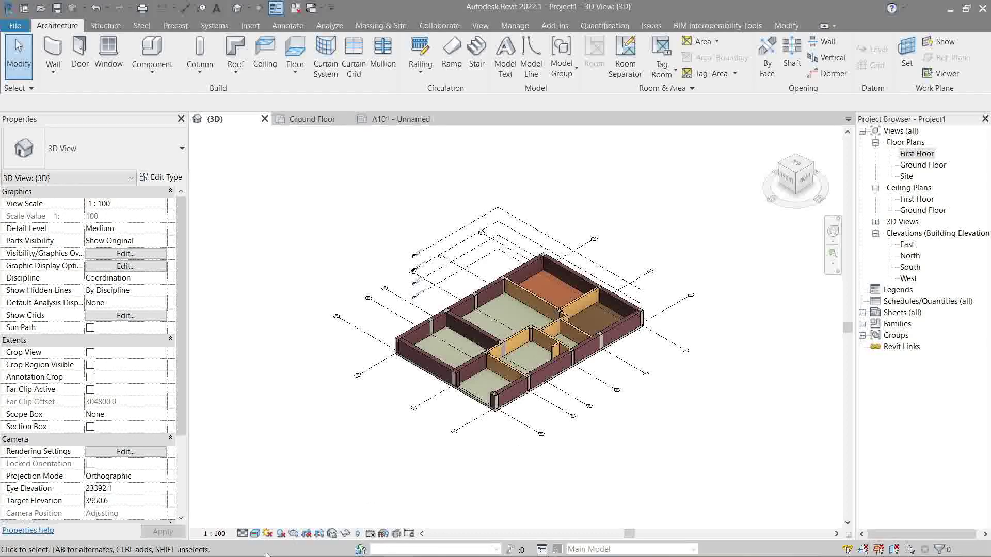
pyautogui.click(255, 534)
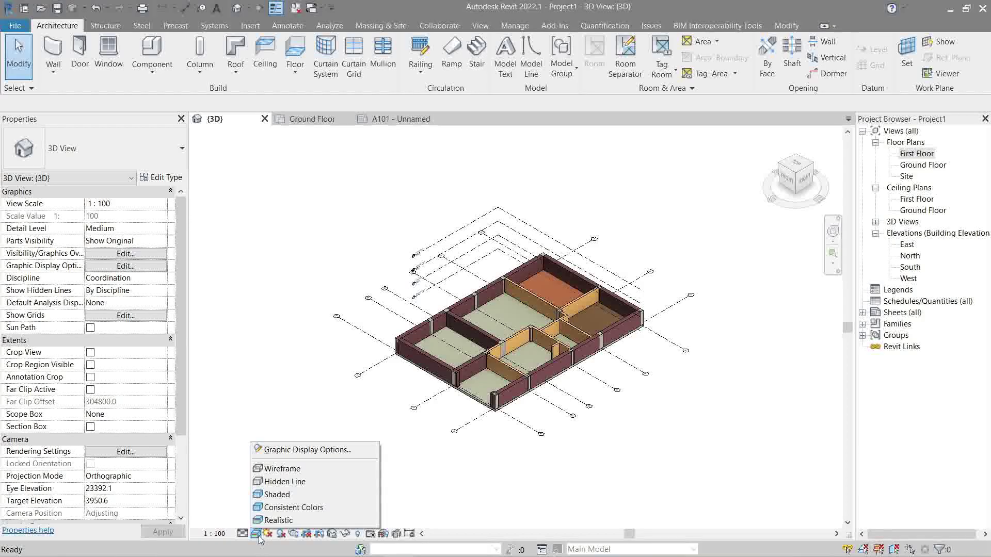
# Display the house as Wireframe, then as Hidden Line
pyautogui.click(298, 474)
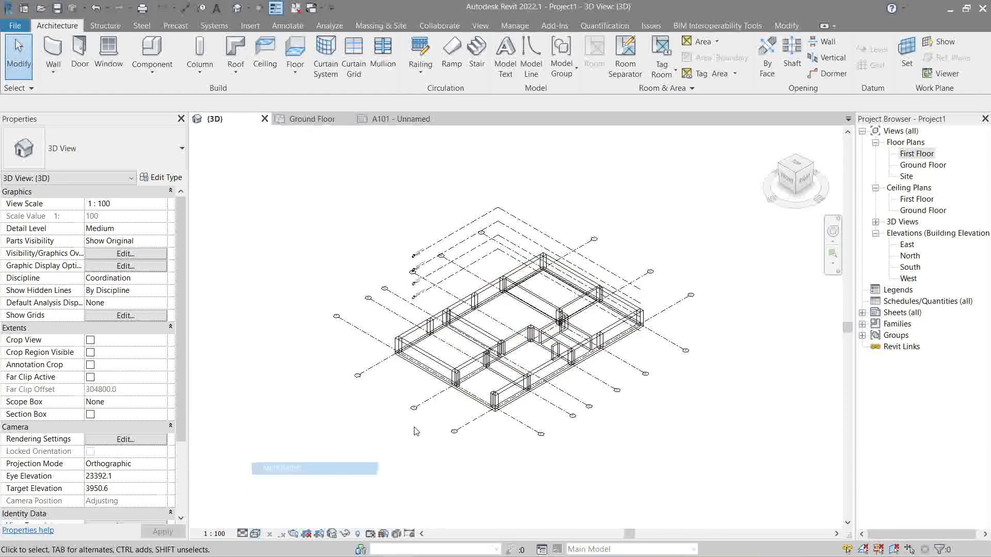
pyautogui.scroll(5, 616, 268)
pyautogui.moveTo(618, 282); pyautogui.dragTo(582, 381, button='middle')
pyautogui.scroll(-2, 582, 381)
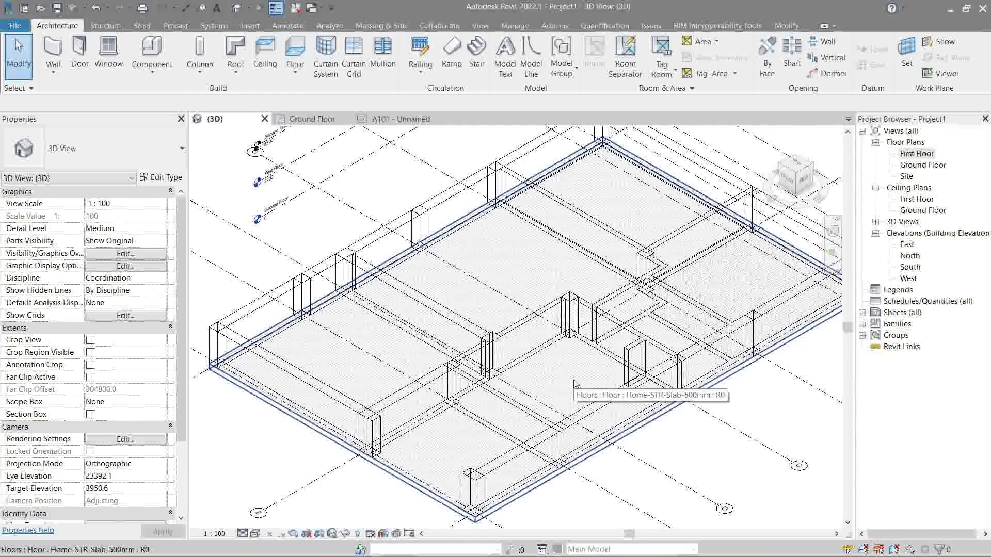
pyautogui.click(256, 534)
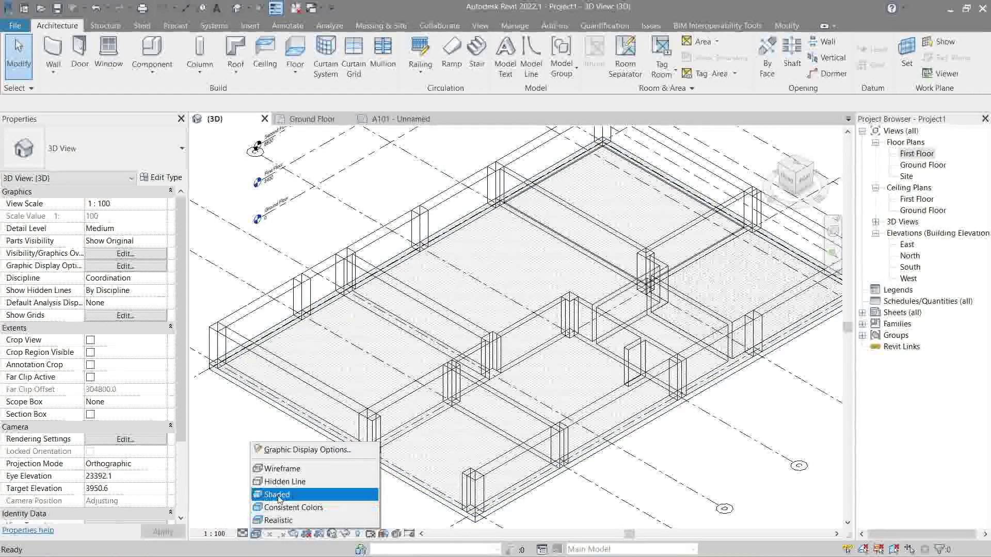
pyautogui.click(289, 495)
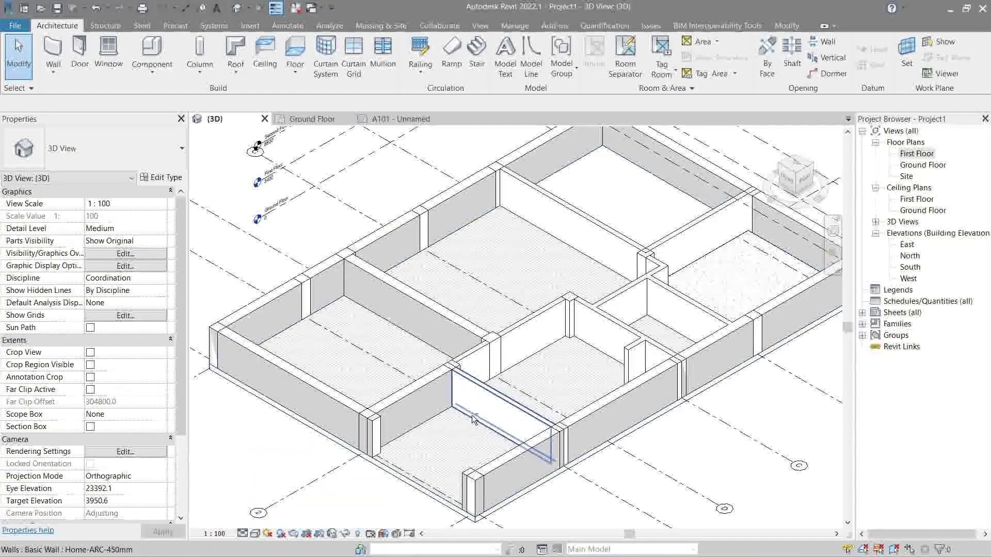
# Switch the model to Shaded, orbit it, then to Consistent Colors
pyautogui.click(255, 533)
pyautogui.click(272, 499)
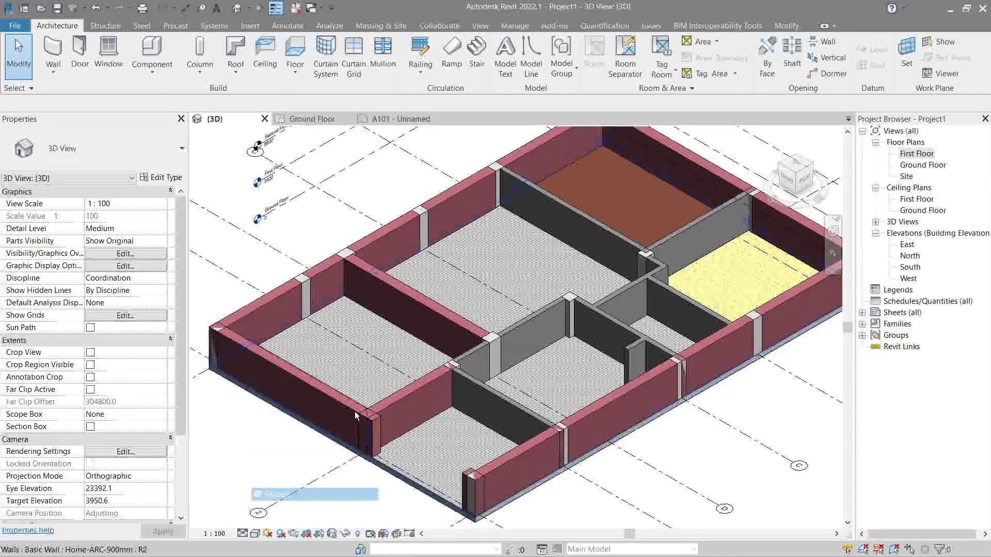
pyautogui.moveTo(359, 413)
pyautogui.keyDown('shift'); pyautogui.mouseDown(button='middle')
pyautogui.moveTo(502, 382)
pyautogui.moveTo(559, 413)
pyautogui.mouseUp(button='middle'); pyautogui.keyUp('shift')
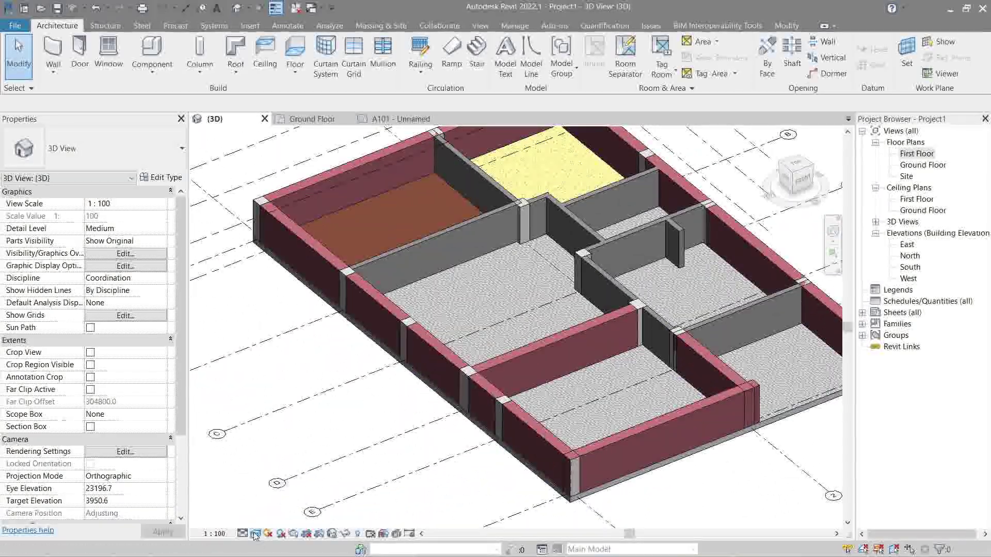
pyautogui.click(256, 533)
pyautogui.click(274, 506)
pyautogui.scroll(-1, 593, 346)
pyautogui.moveTo(592, 347); pyautogui.dragTo(527, 372, button='middle')
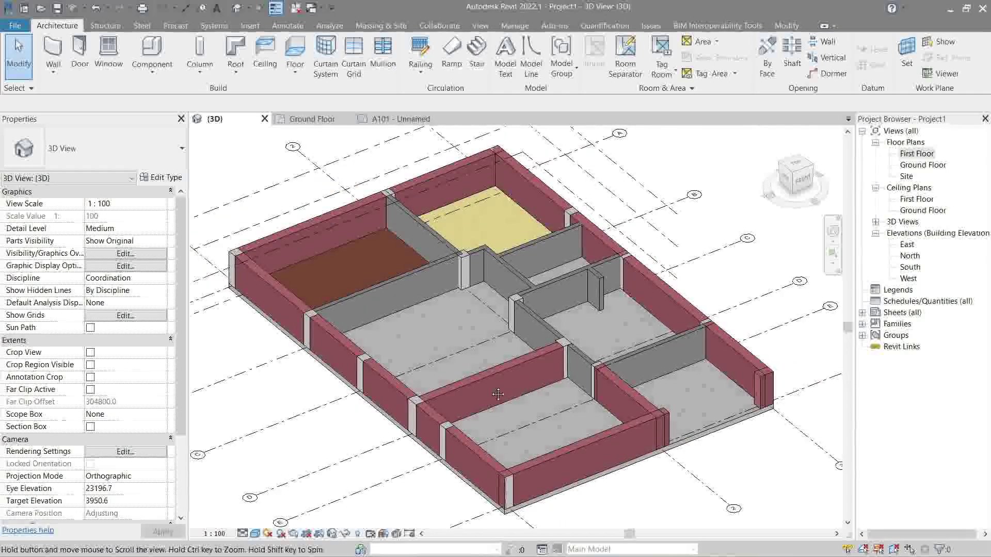
# Apply the Realistic visual style and orbit to view the lower rooms
pyautogui.click(255, 533)
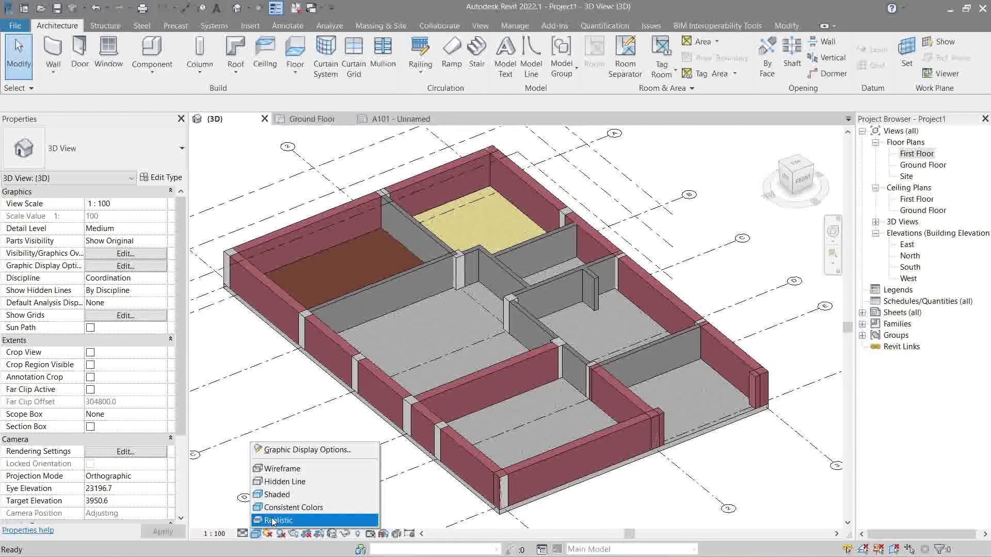
pyautogui.click(273, 521)
pyautogui.scroll(-1, 490, 413)
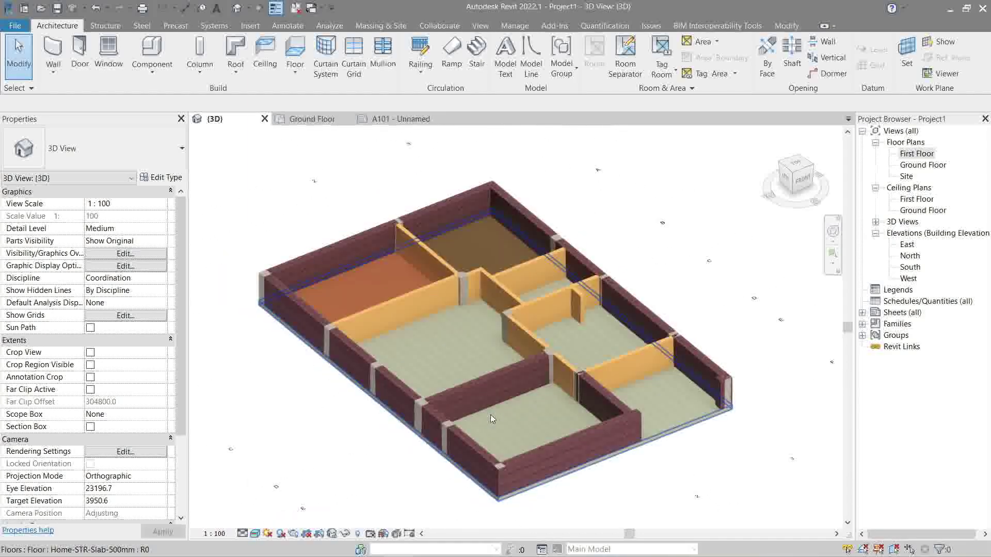
pyautogui.keyDown('shift'); pyautogui.moveTo(490, 414); pyautogui.dragTo(558, 375, button='middle'); pyautogui.keyUp('shift')
pyautogui.scroll(2, 566, 407)
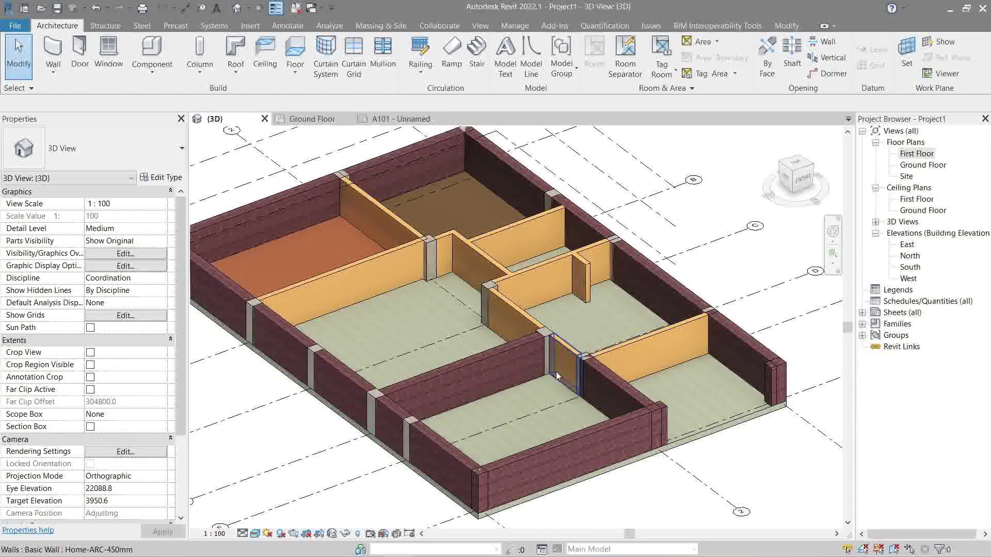
# Open the Ground Floor plan view
pyautogui.click(243, 534)
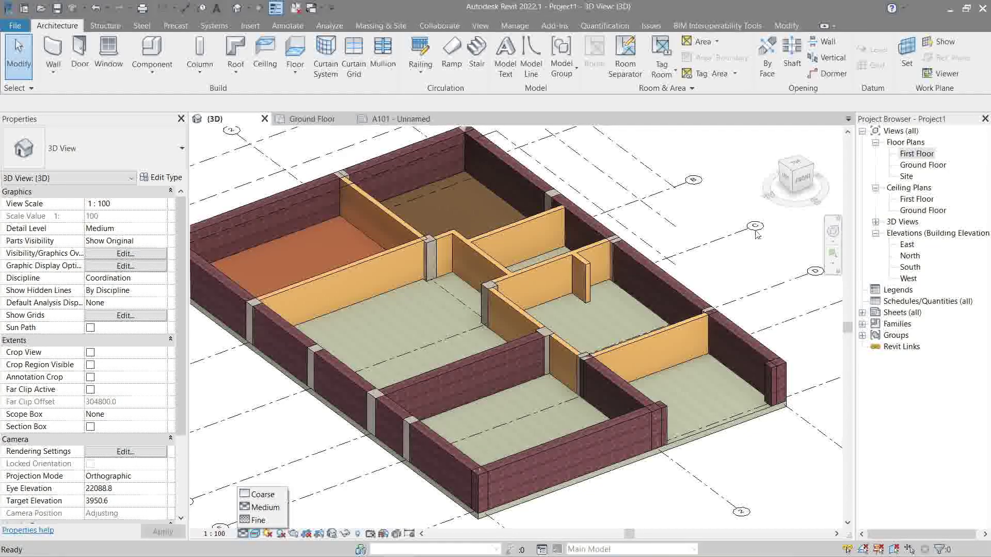
pyautogui.doubleClick(904, 164)
pyautogui.scroll(5, 519, 328)
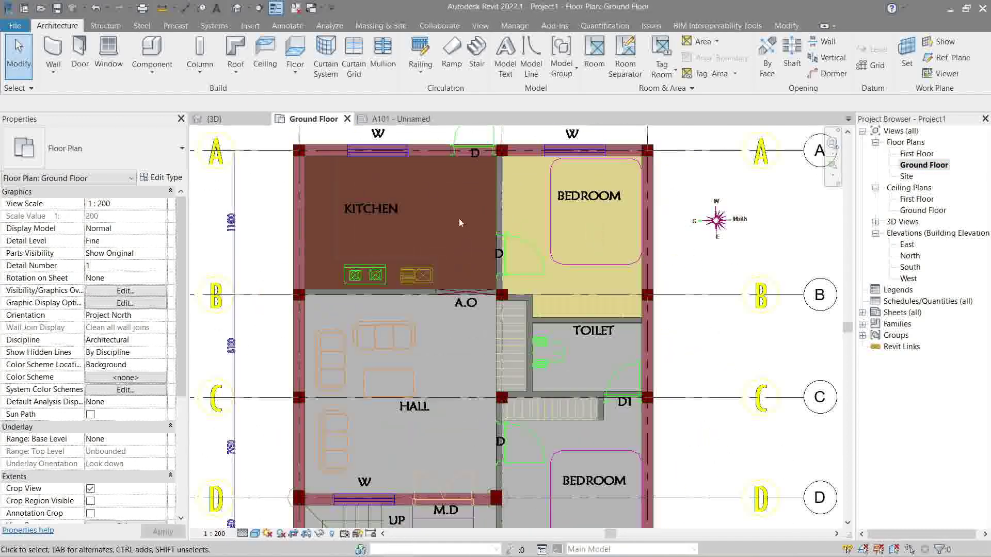
pyautogui.press('c')
pyautogui.press('o')
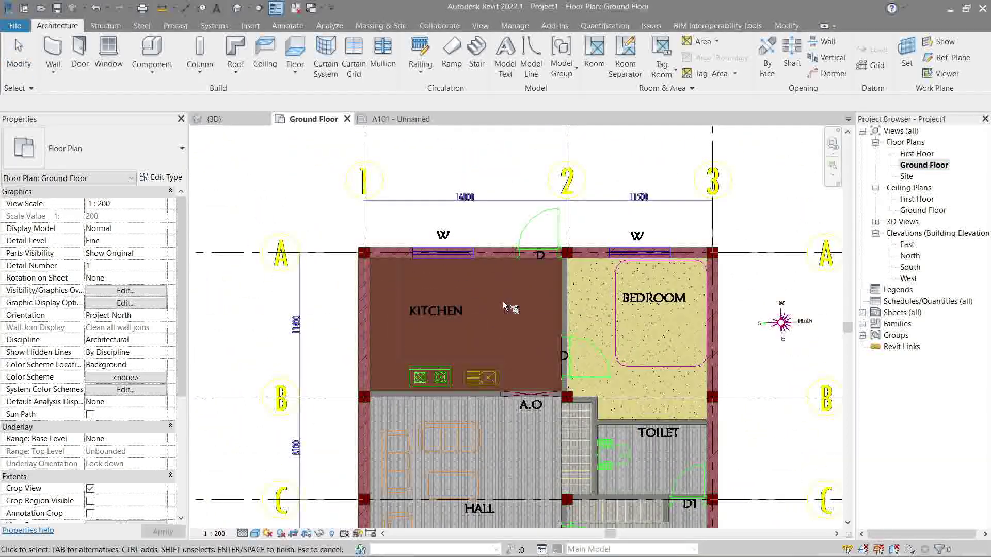
pyautogui.press('Escape')
# Temporarily hide the imported CAD drawing in the plan
pyautogui.click(543, 217)
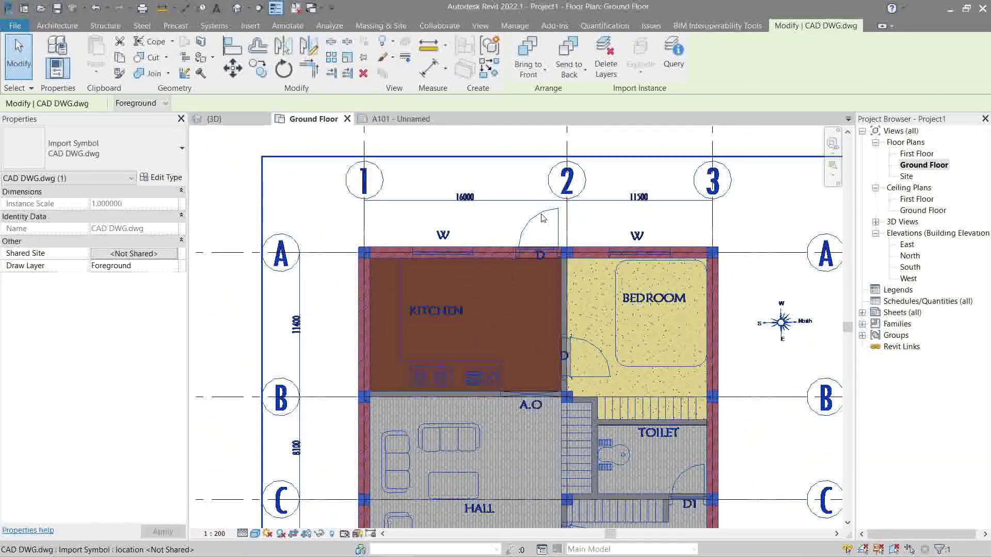
pyautogui.press('h')
pyautogui.press('h')
pyautogui.scroll(3, 408, 231)
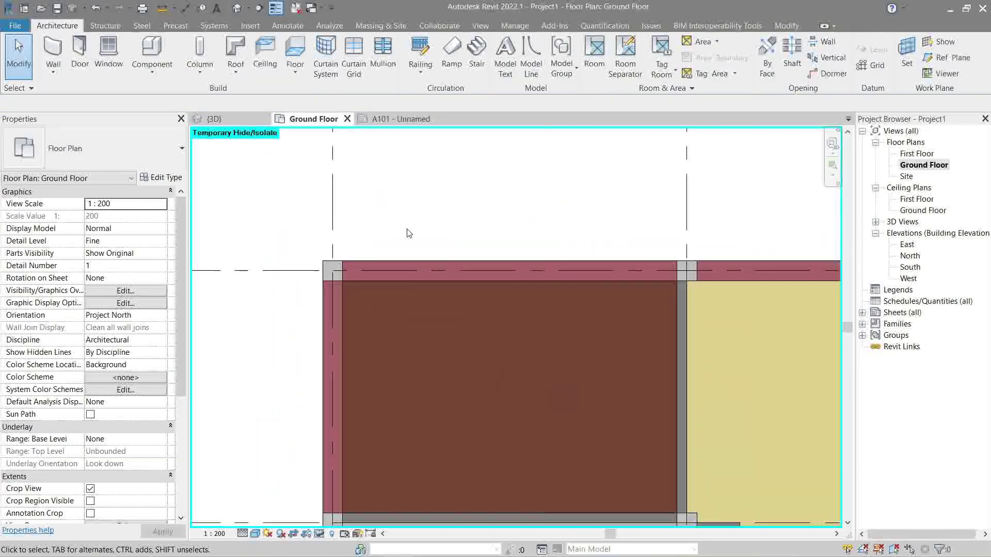
pyautogui.moveTo(408, 233); pyautogui.dragTo(404, 287, button='middle')
# Set the plan to Hidden Line style, 1 : 100 scale and Coarse detail level
pyautogui.click(255, 534)
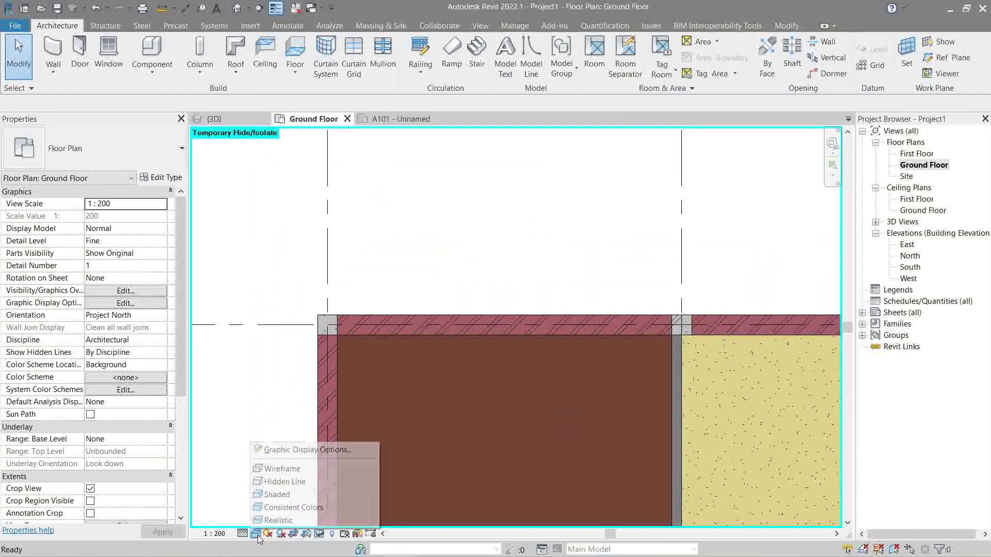
pyautogui.click(284, 482)
pyautogui.click(214, 534)
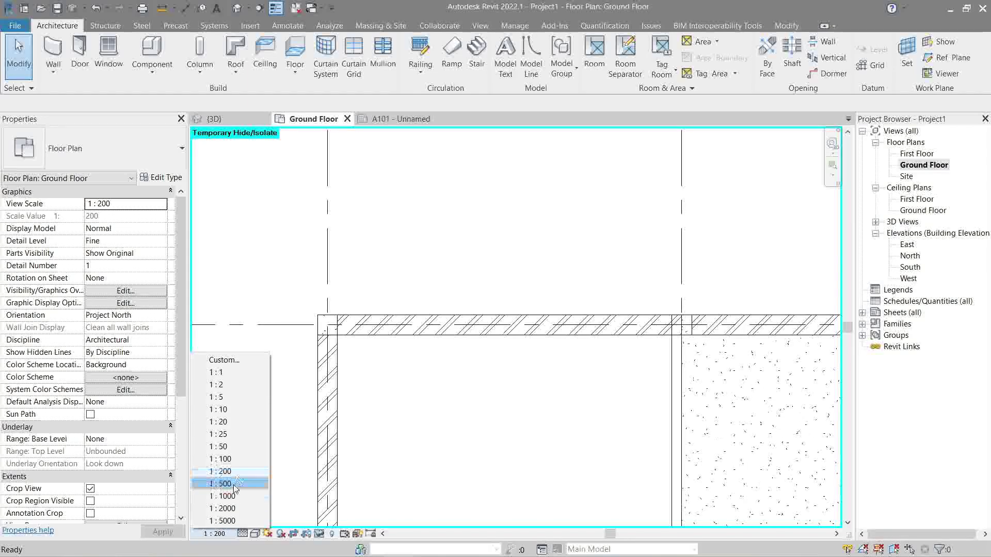
pyautogui.click(221, 459)
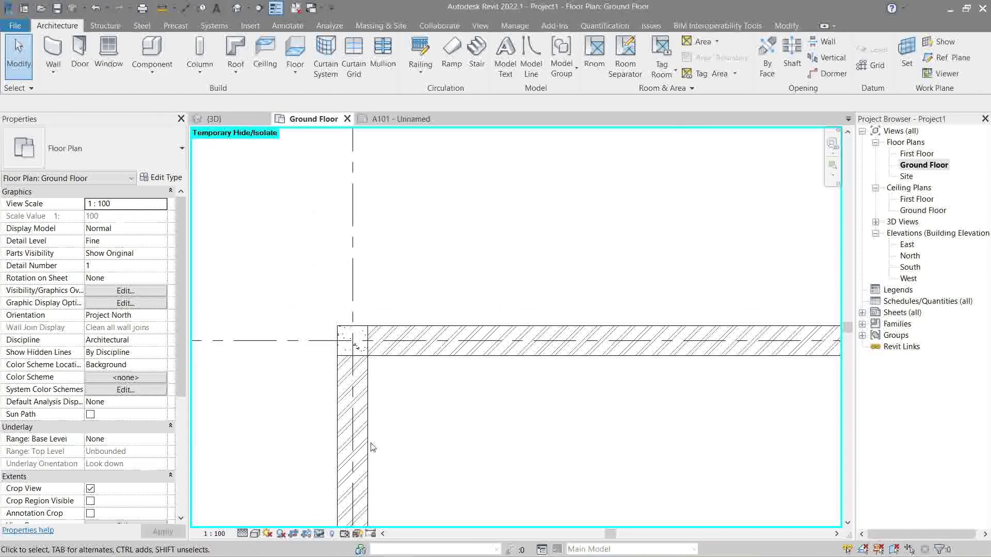
pyautogui.click(244, 534)
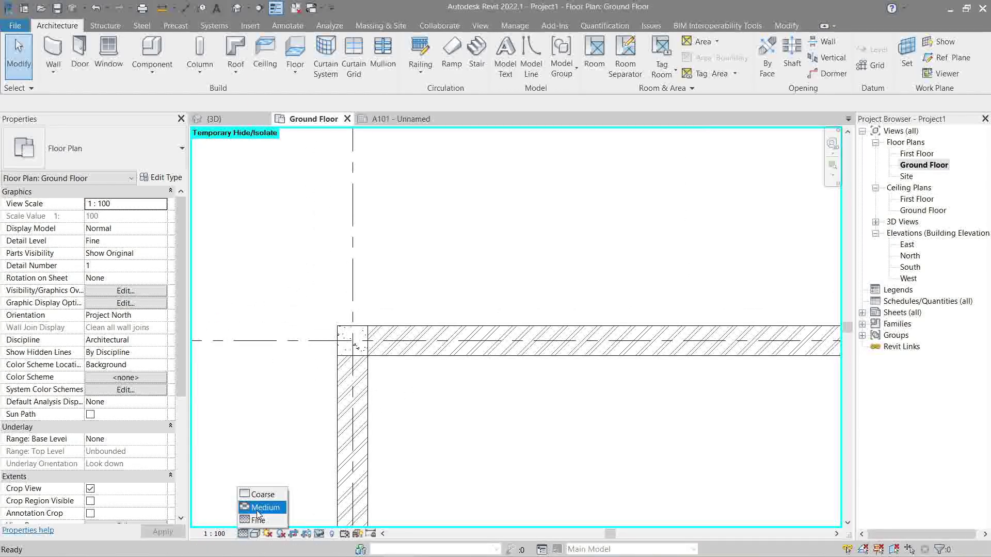
pyautogui.click(254, 506)
pyautogui.click(215, 533)
pyautogui.click(244, 534)
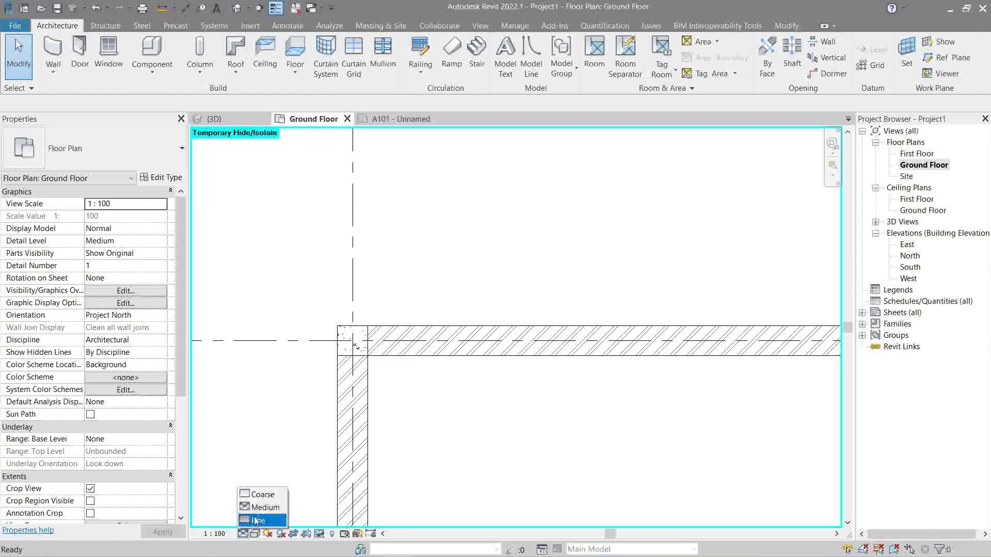
pyautogui.click(254, 493)
# Place an M_Single-Flush door in the top wall with DR
pyautogui.scroll(-1, 427, 449)
pyautogui.moveTo(427, 450)
pyautogui.mouseDown(button='middle')
pyautogui.moveTo(400, 456)
pyautogui.moveTo(419, 456)
pyautogui.moveTo(400, 466)
pyautogui.mouseUp(button='middle')
pyautogui.scroll(1, 400, 468)
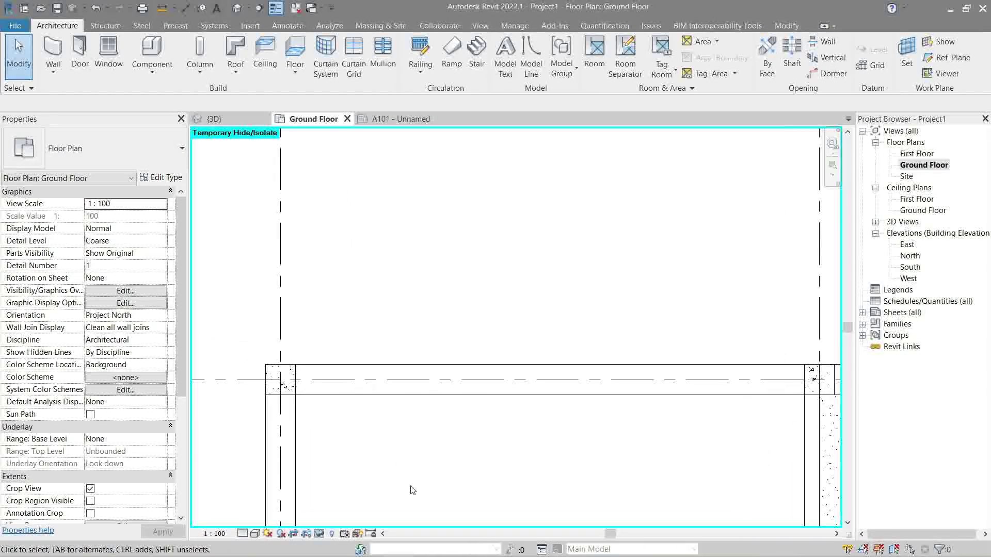
pyautogui.press('d')
pyautogui.press('r')
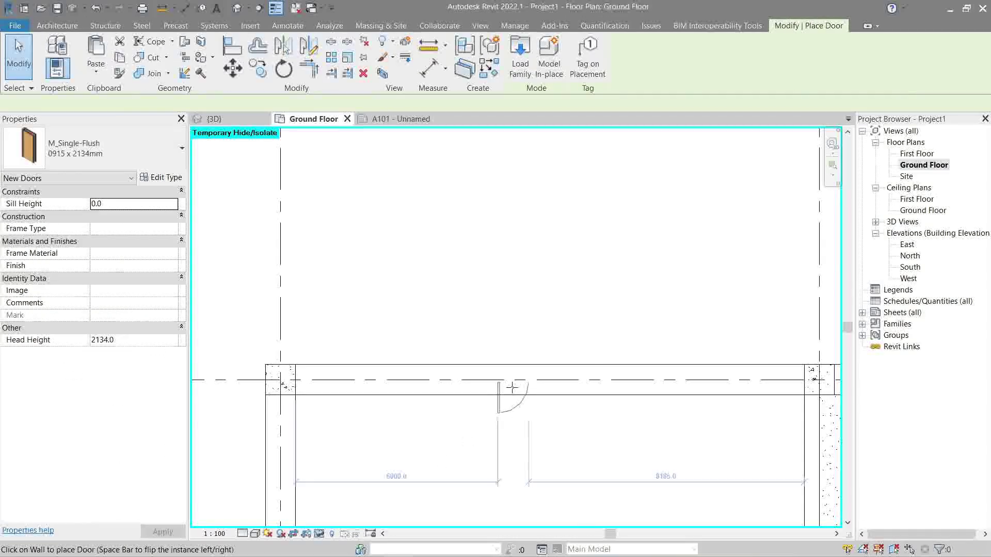
pyautogui.click(508, 370)
pyautogui.press('Escape')
pyautogui.press('Escape')
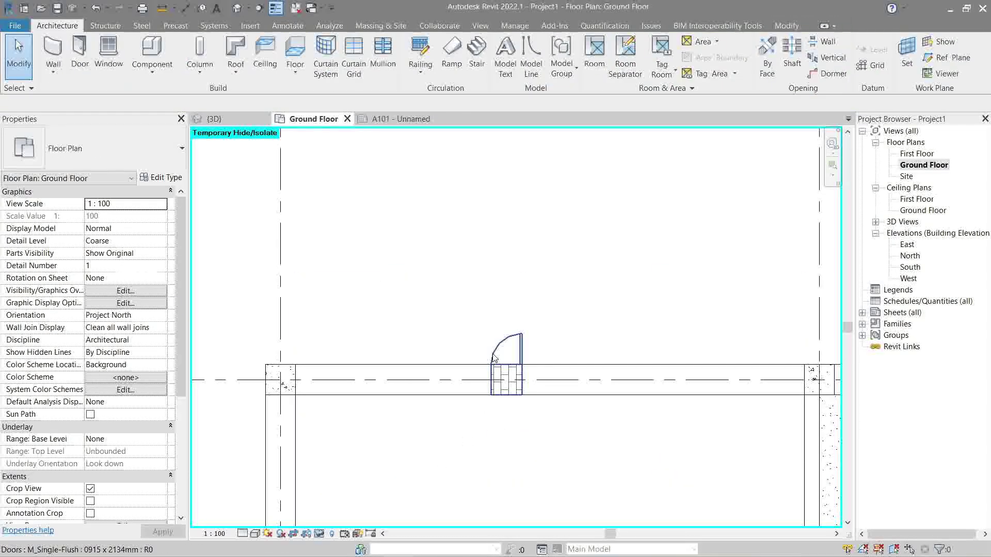
# Move the door left along the wall toward the corner column using MV
pyautogui.click(494, 352)
pyautogui.press('Escape')
pyautogui.click(497, 353)
pyautogui.press('m')
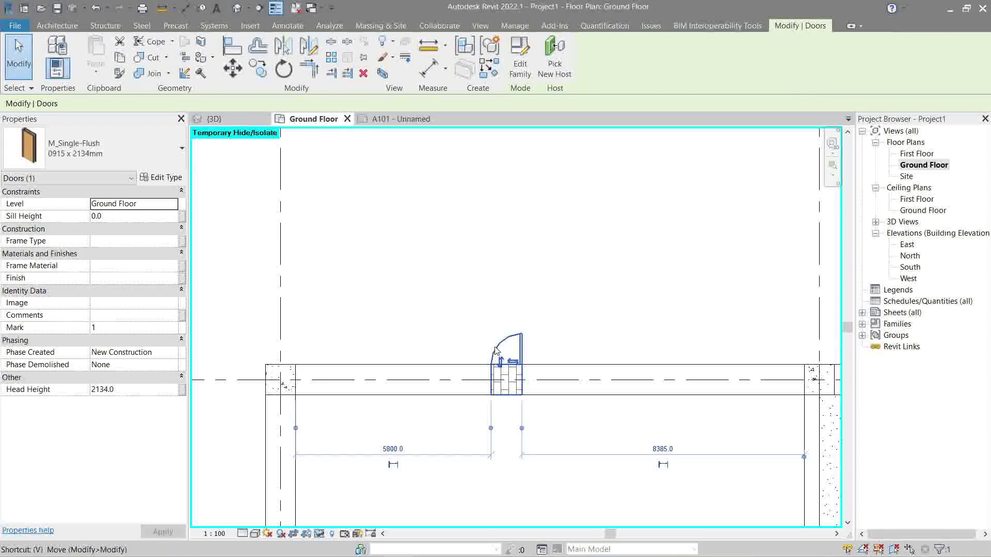
pyautogui.press('v')
pyautogui.click(501, 358)
pyautogui.click(339, 358)
pyautogui.press('Escape')
pyautogui.scroll(3, 280, 383)
pyautogui.moveTo(326, 356); pyautogui.dragTo(365, 373, button='middle')
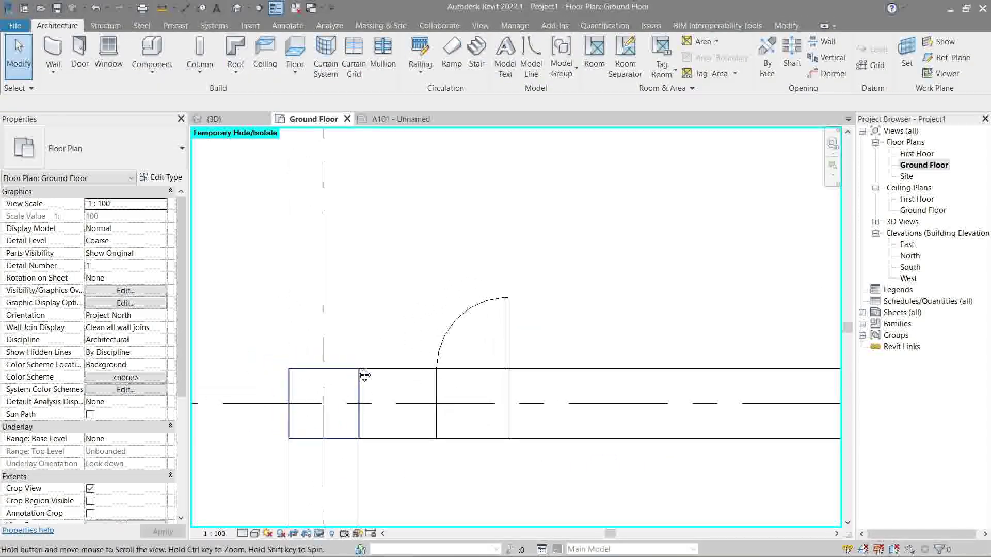
# Change the plan's detail level to Medium, then Fine
pyautogui.click(242, 533)
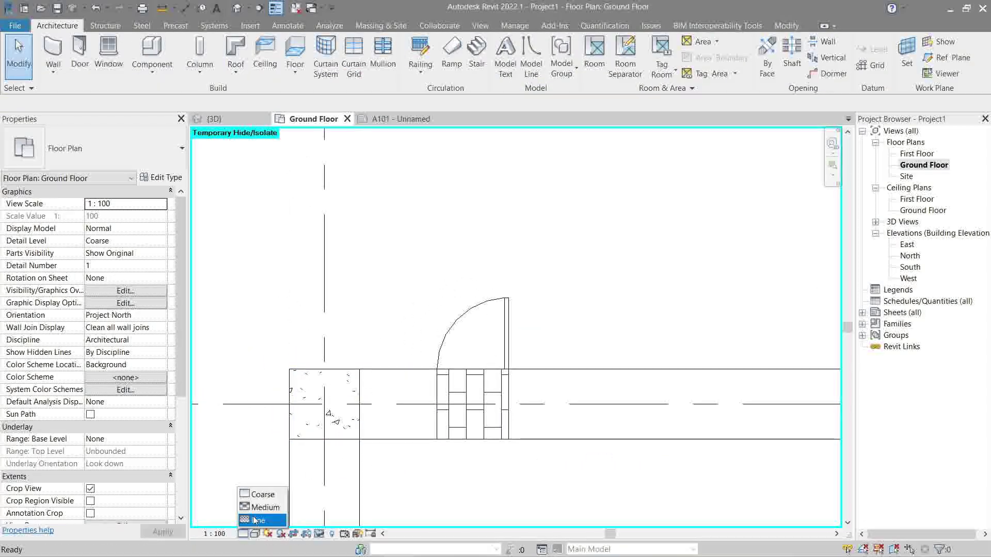
pyautogui.click(258, 508)
pyautogui.click(242, 533)
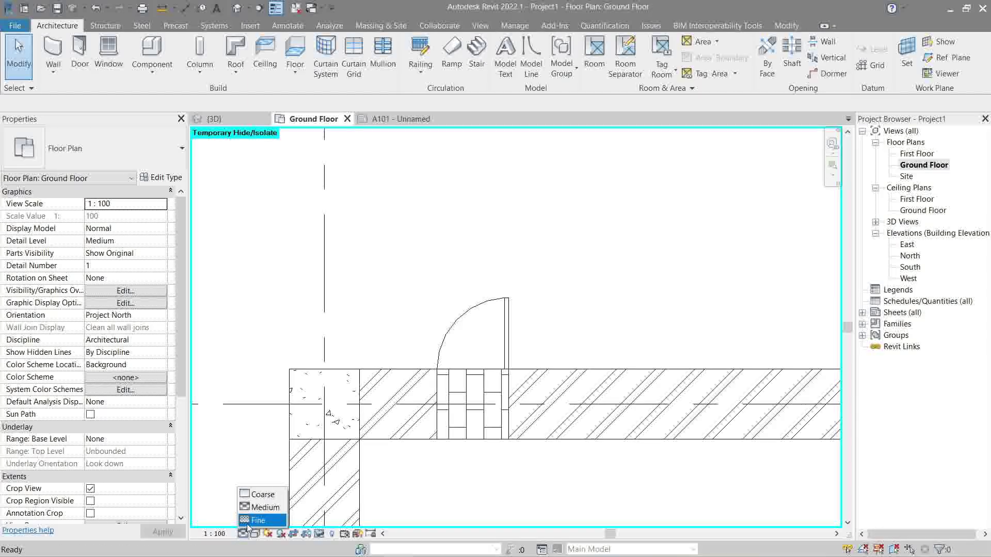
pyautogui.click(253, 520)
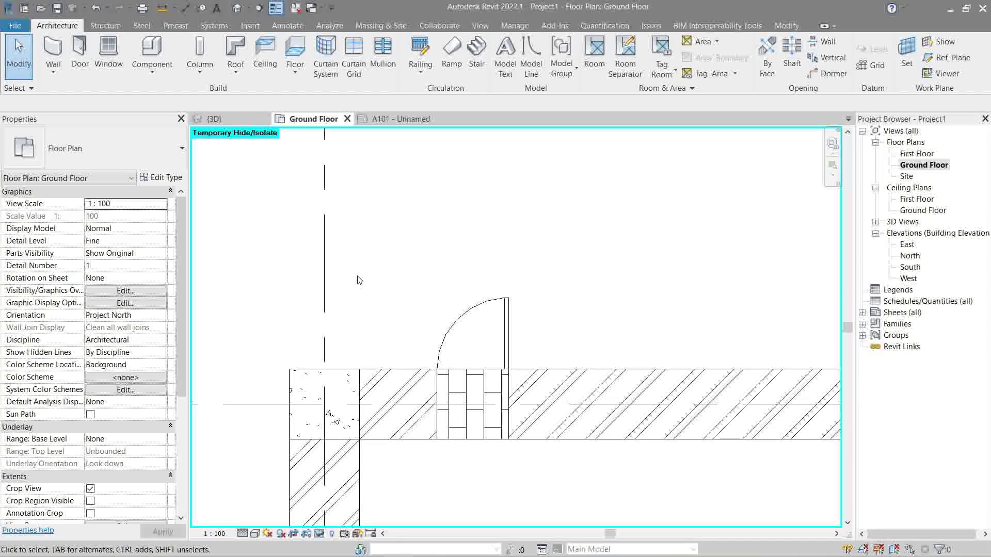
pyautogui.click(272, 536)
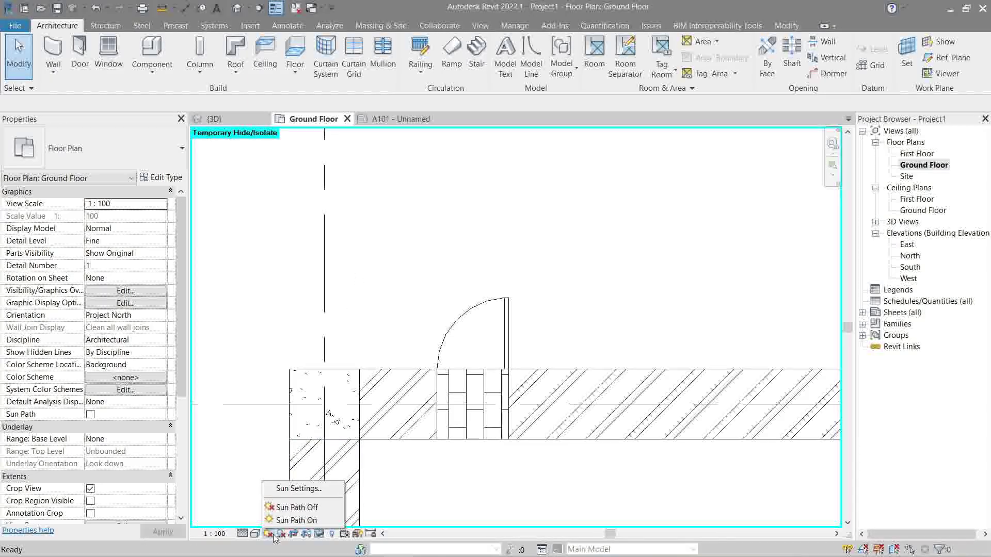
# Restore temporarily hidden elements with HR and delete the placed door
pyautogui.click(457, 220)
pyautogui.press('h')
pyautogui.press('r')
pyautogui.click(464, 308)
pyautogui.press('d')
pyautogui.press('e')
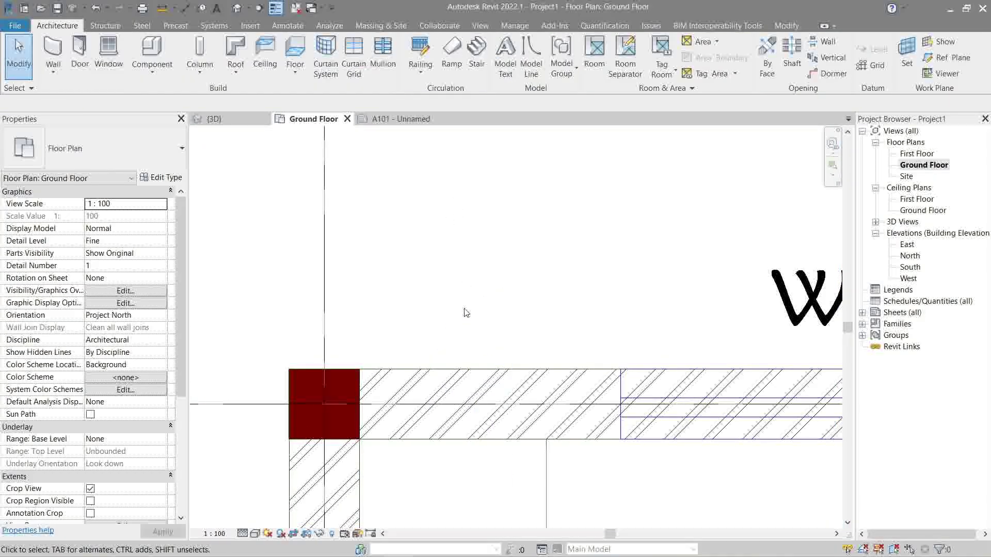
# In the 3D view, turn Sun Path on, continuing with current sun settings
pyautogui.click(238, 10)
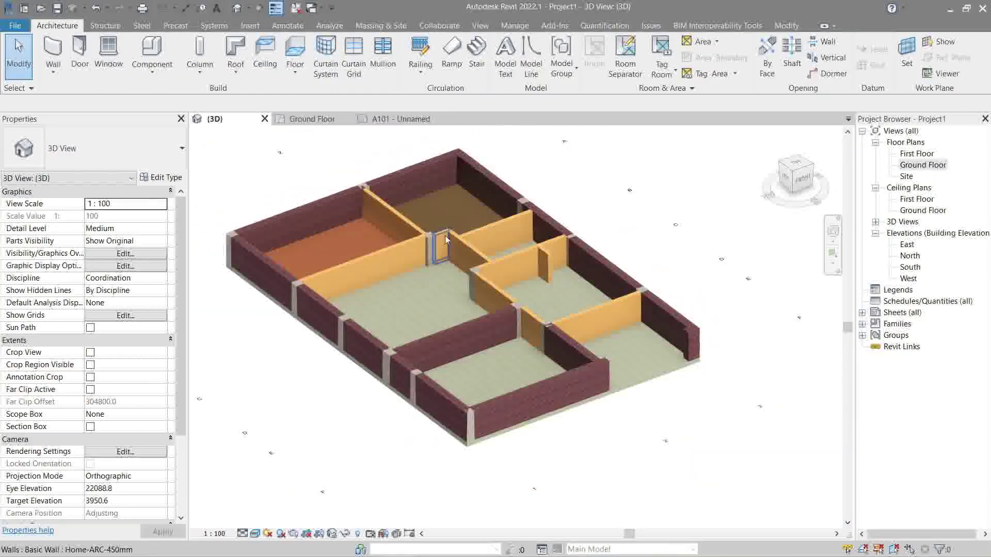
pyautogui.keyDown('shift'); pyautogui.moveTo(445, 235); pyautogui.dragTo(382, 286, button='middle'); pyautogui.keyUp('shift')
pyautogui.click(270, 535)
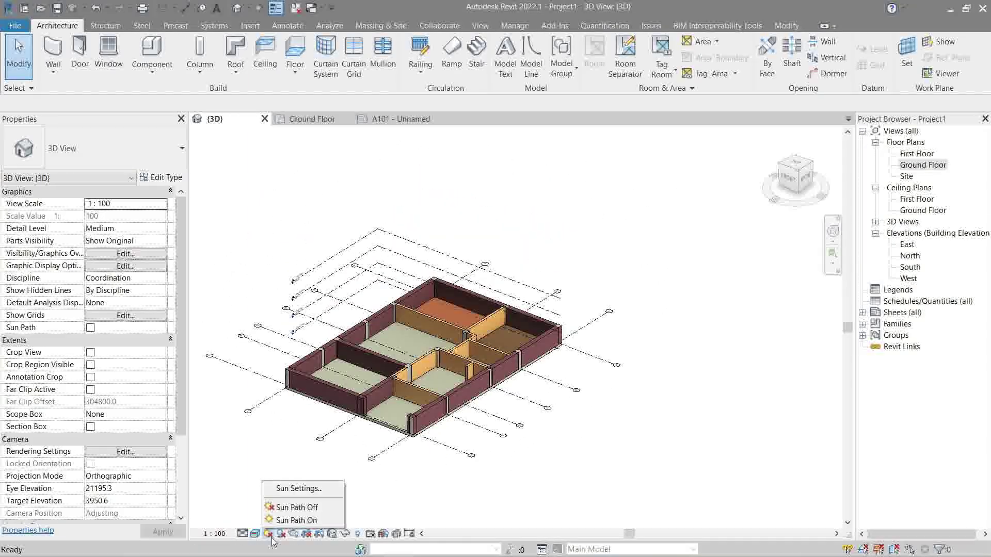
pyautogui.click(289, 509)
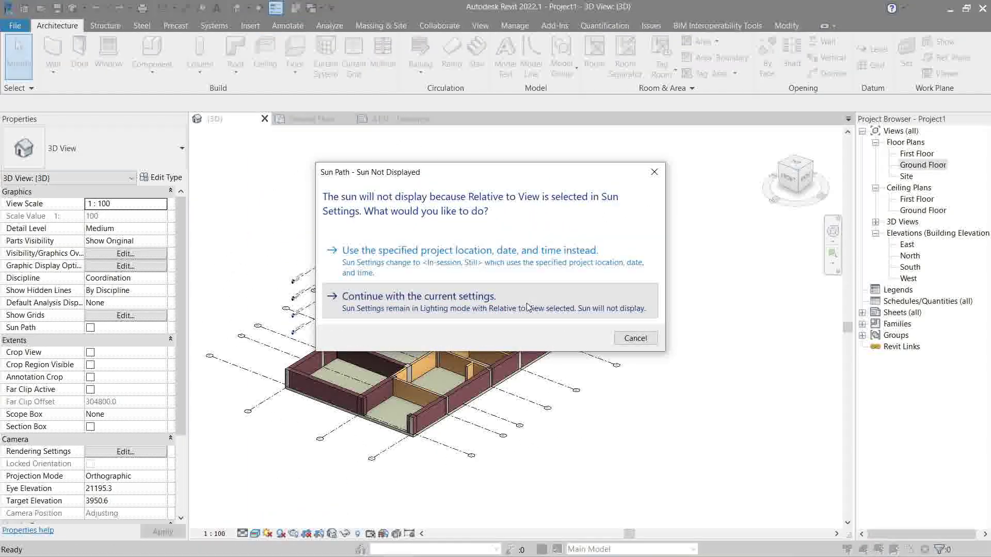
pyautogui.click(454, 299)
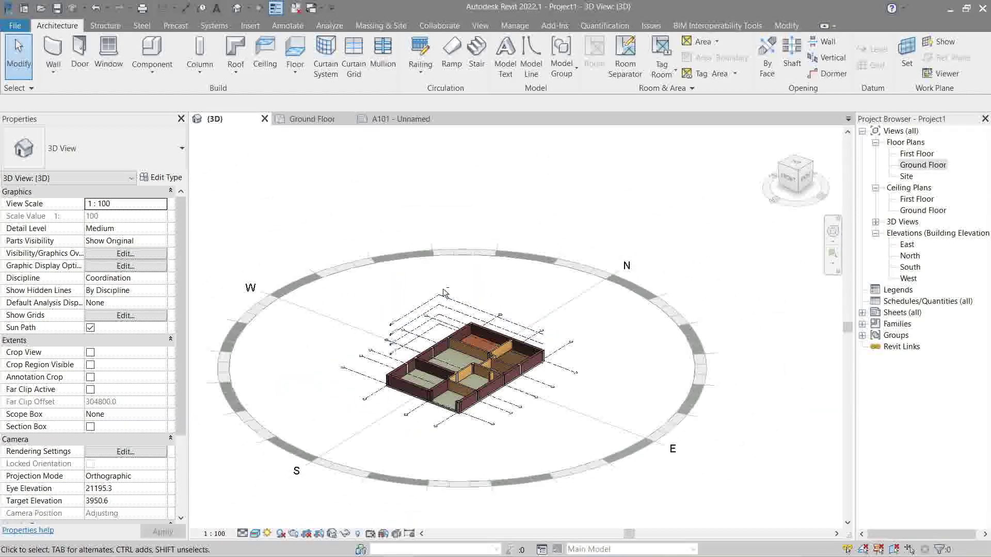
# Orbit around the sun path and open the Sun Settings dialog
pyautogui.click(602, 243)
pyautogui.click(601, 237)
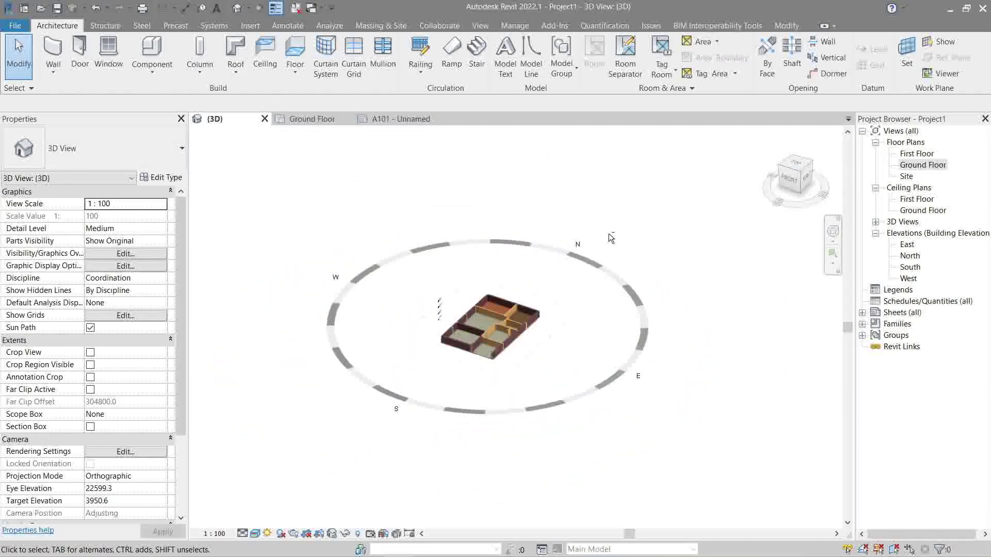
pyautogui.keyDown('shift'); pyautogui.moveTo(610, 235); pyautogui.dragTo(703, 194, button='middle'); pyautogui.keyUp('shift')
pyautogui.keyDown('shift'); pyautogui.moveTo(620, 265); pyautogui.dragTo(557, 298, button='middle'); pyautogui.keyUp('shift')
pyautogui.click(267, 534)
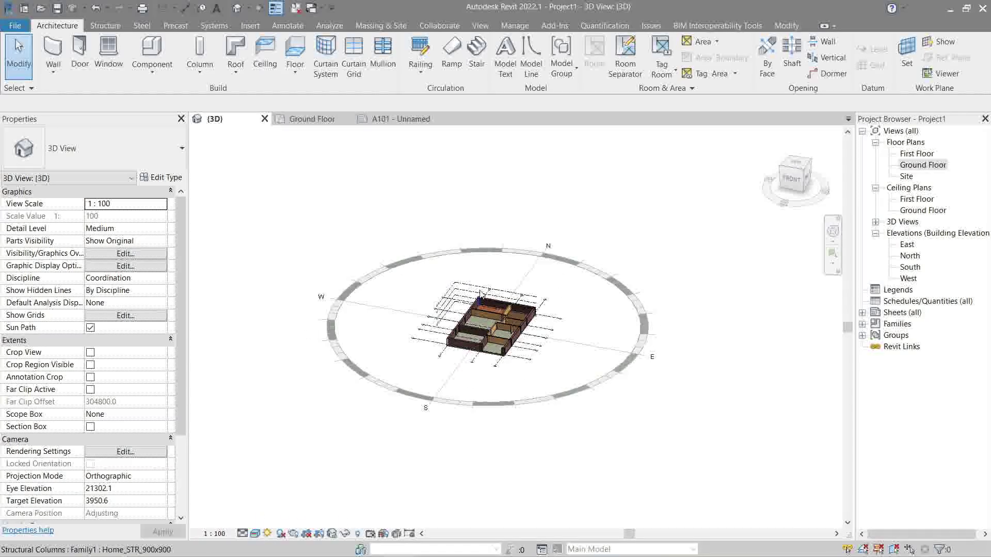
pyautogui.click(266, 533)
# Apply the One Day Solar Study preset (June 1, 10:00 AM–4:00 PM) and confirm
pyautogui.click(303, 488)
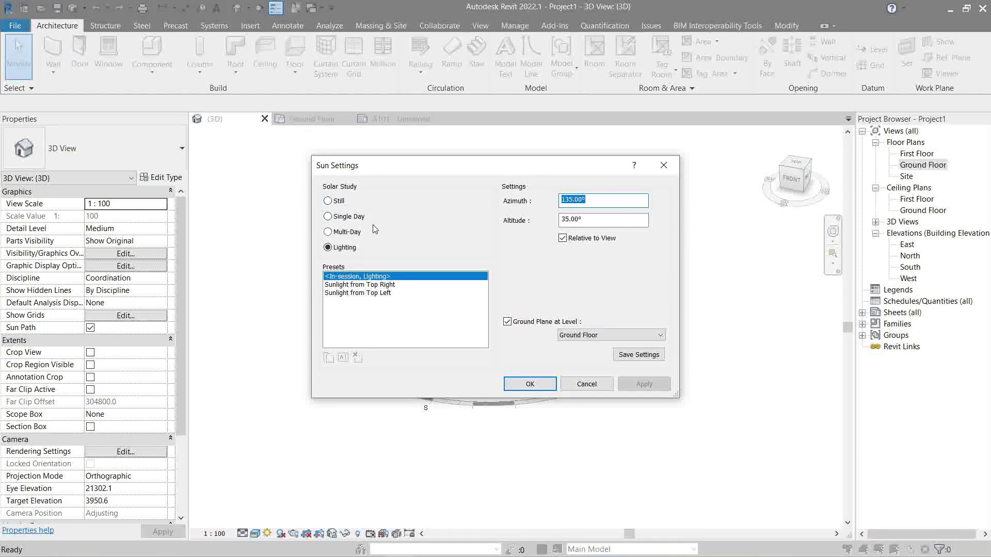
pyautogui.moveTo(405, 173); pyautogui.dragTo(683, 137)
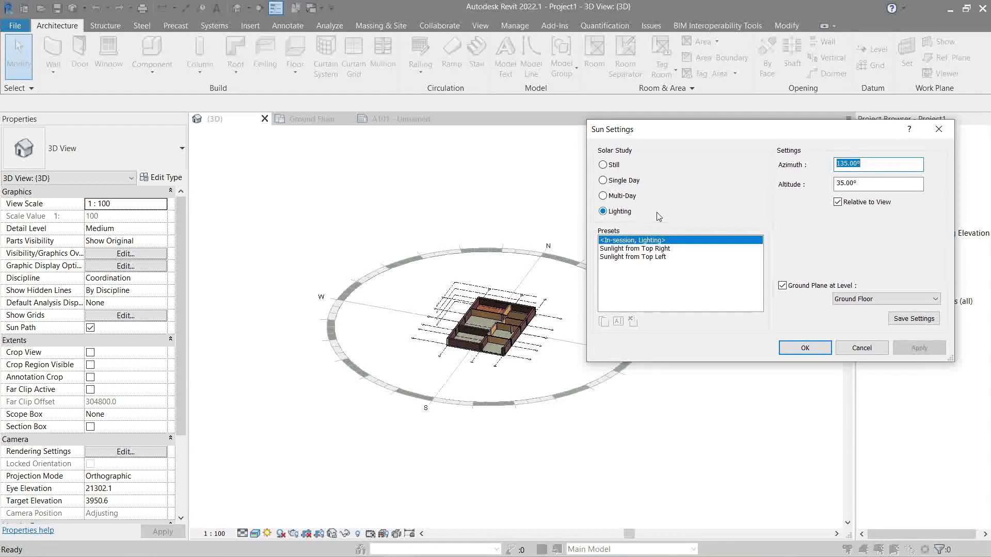
pyautogui.click(603, 180)
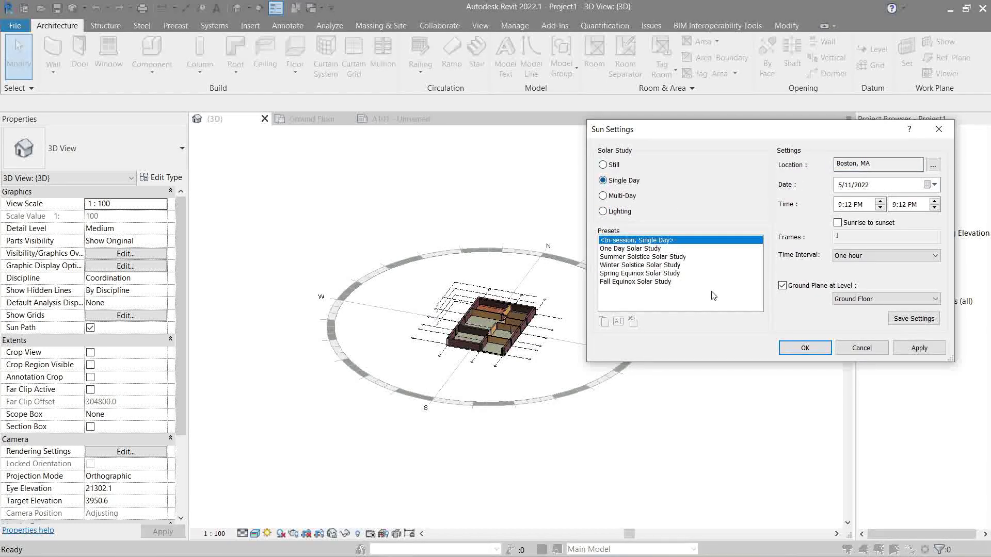
pyautogui.click(642, 249)
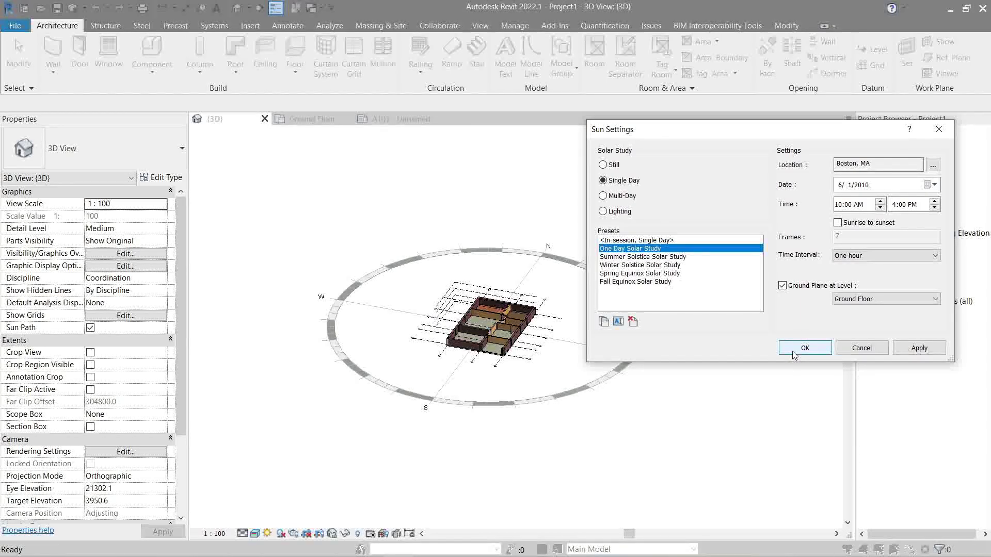
pyautogui.click(805, 348)
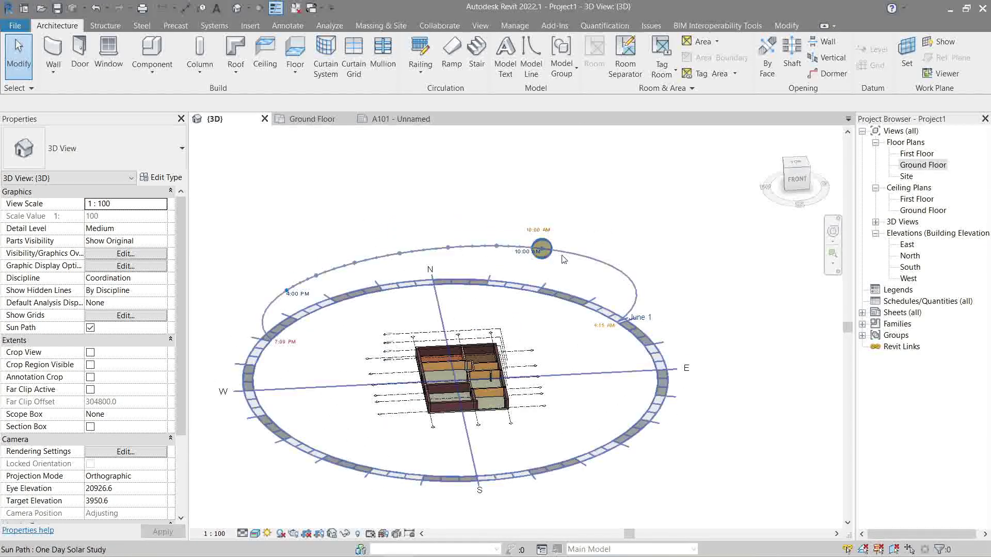
# Select the sun path and review its Sun Settings, accepting them unchanged
pyautogui.click(564, 260)
pyautogui.moveTo(497, 247); pyautogui.dragTo(432, 262)
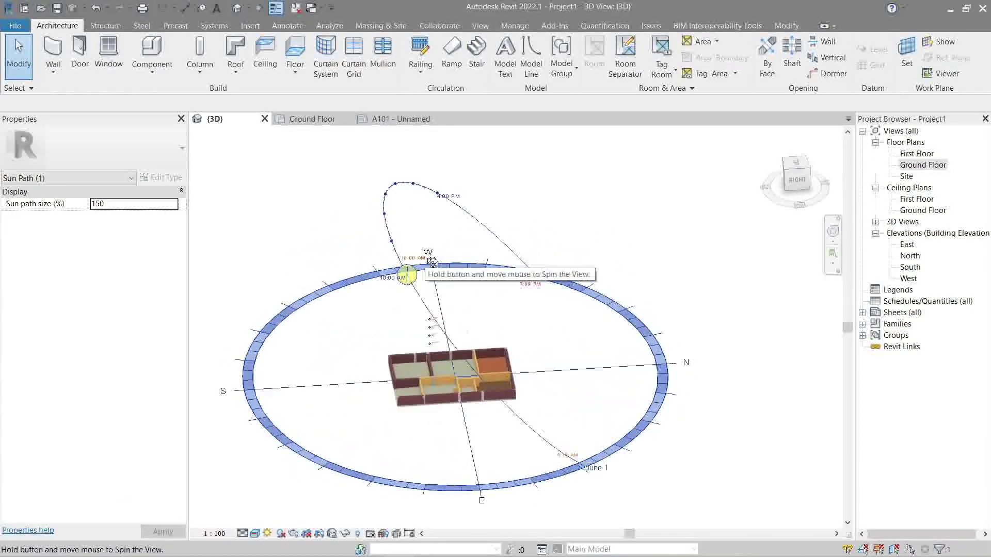
pyautogui.click(267, 533)
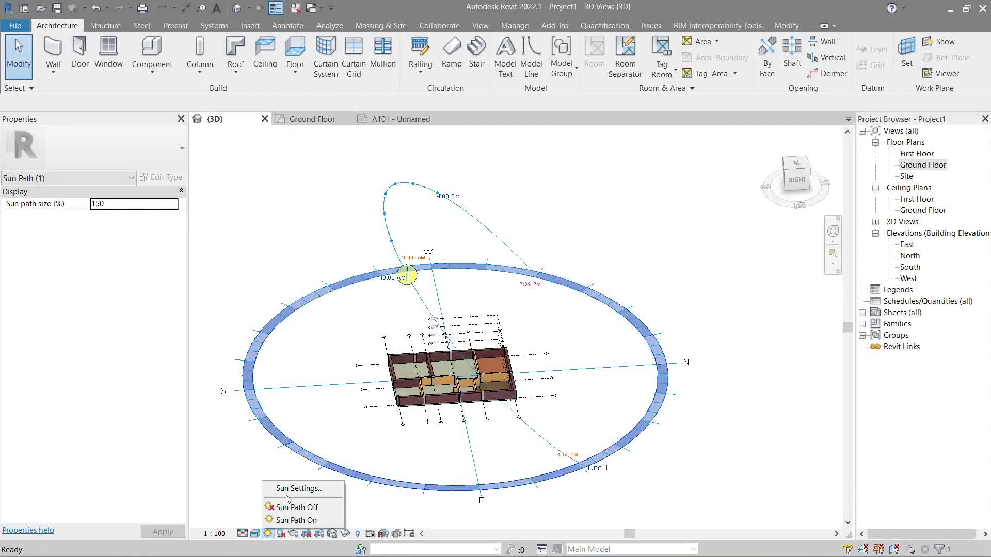
pyautogui.click(297, 489)
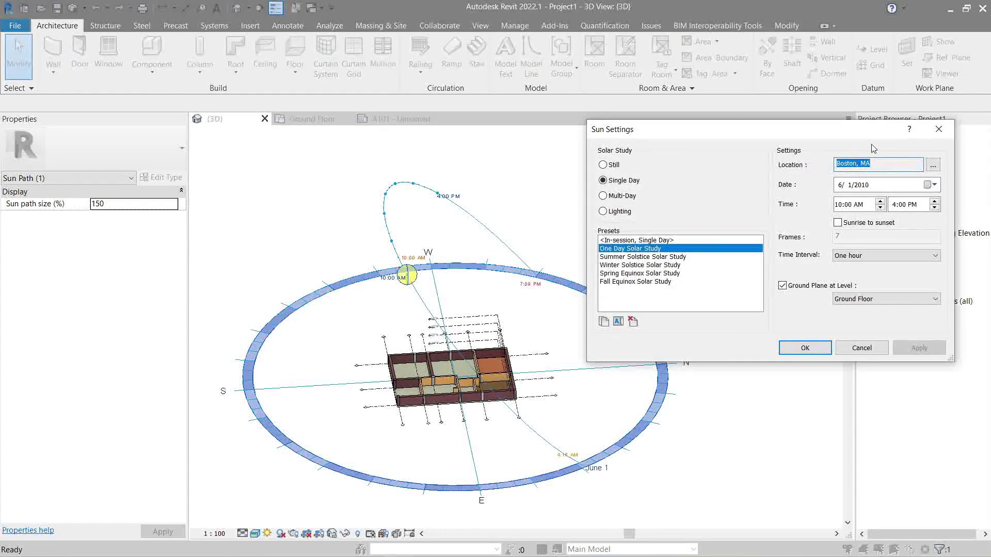
pyautogui.click(809, 352)
# Turn the sun path off so only the house model remains in the 3D view
pyautogui.click(737, 367)
pyautogui.keyDown('shift'); pyautogui.moveTo(732, 347); pyautogui.dragTo(637, 367, button='middle'); pyautogui.keyUp('shift')
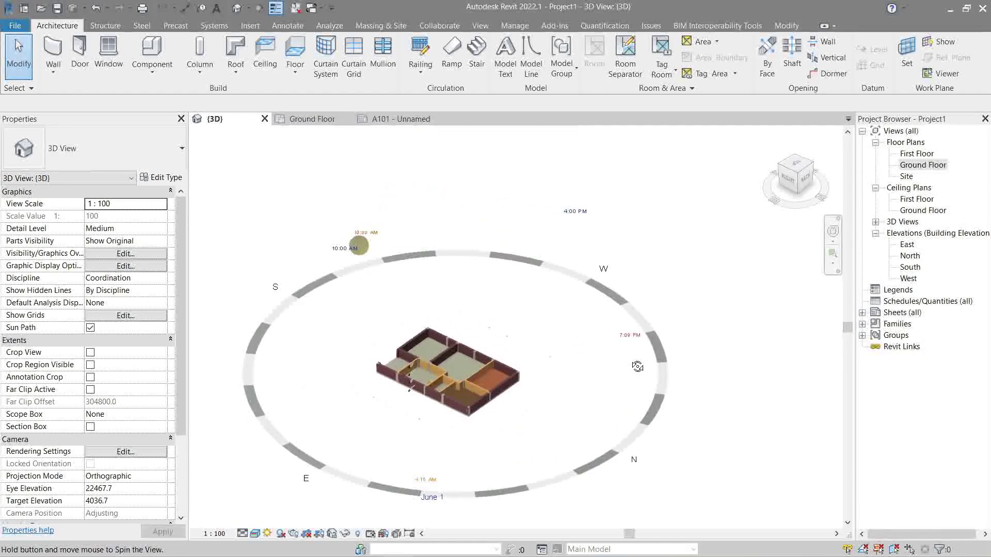
pyautogui.click(268, 533)
pyautogui.click(297, 508)
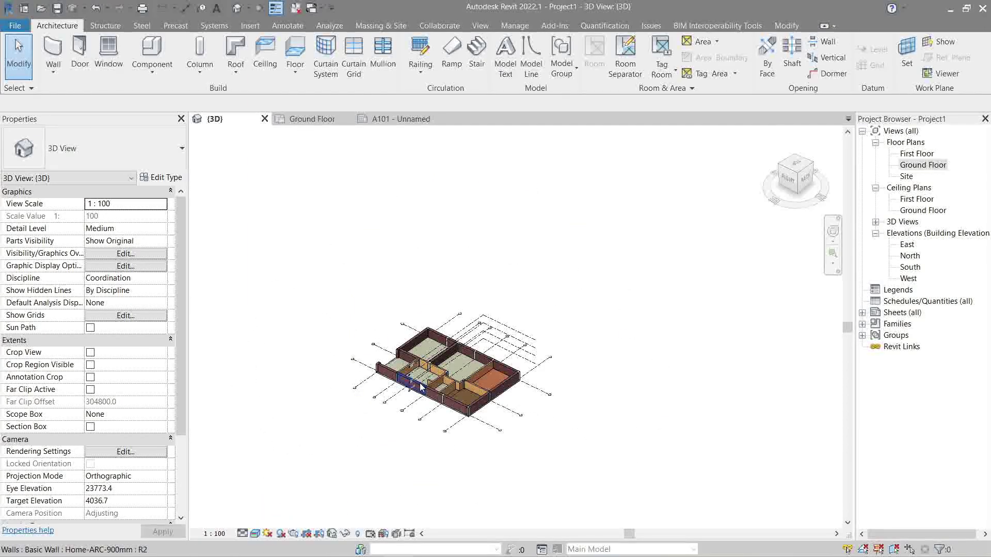
pyautogui.scroll(5, 419, 389)
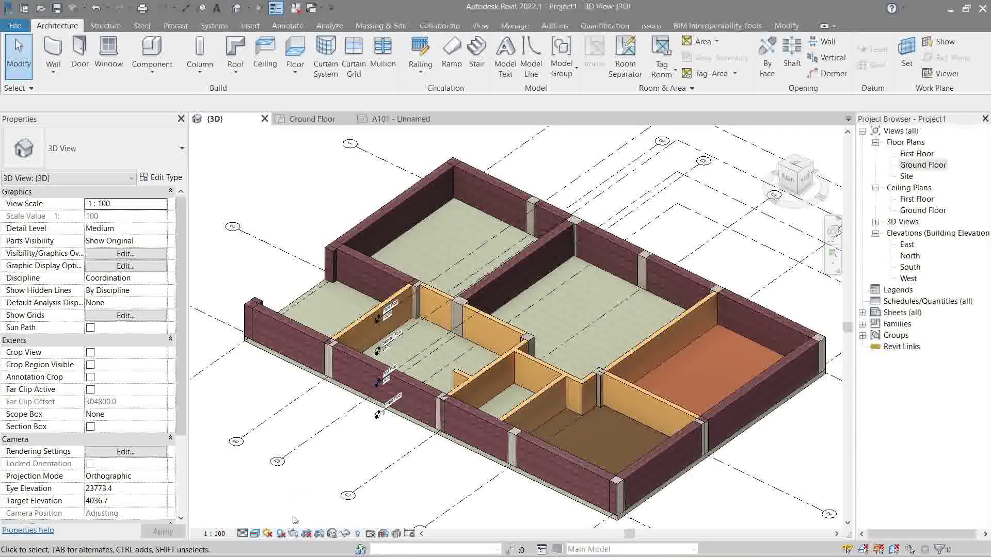
# Turn shadows on in the house's 3D view
pyautogui.scroll(3, 533, 409)
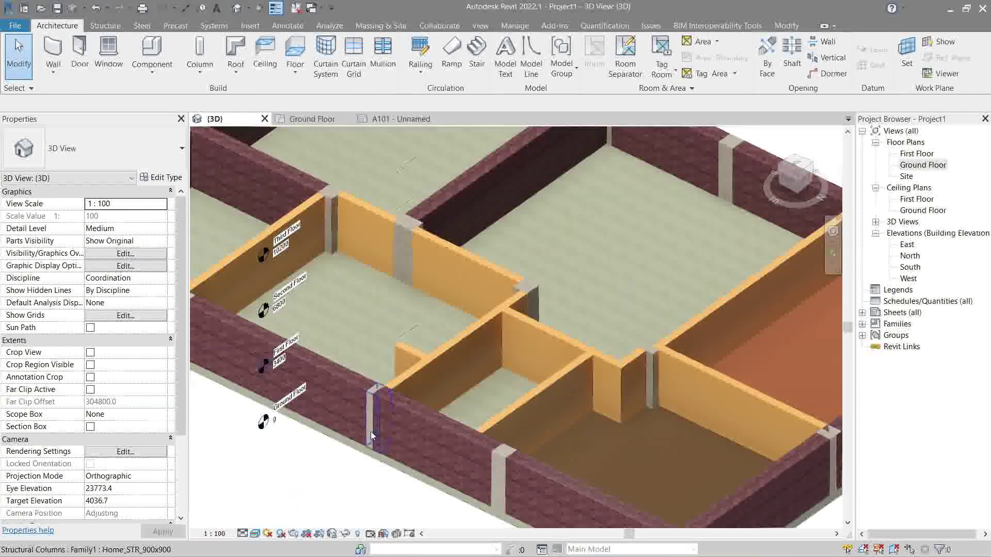
pyautogui.click(285, 535)
pyautogui.click(285, 536)
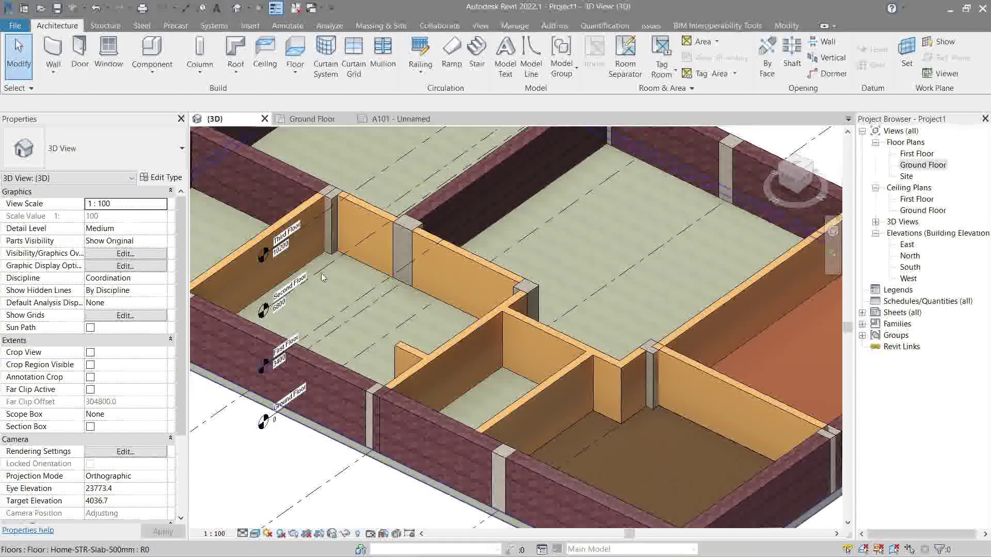
pyautogui.moveTo(317, 277); pyautogui.dragTo(485, 360, button='middle')
pyautogui.scroll(3, 485, 361)
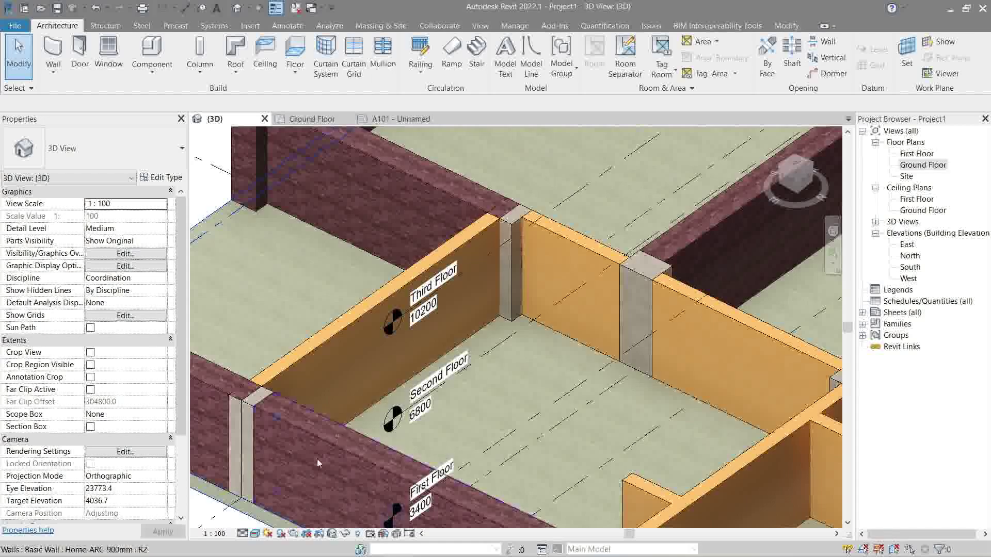
pyautogui.click(279, 533)
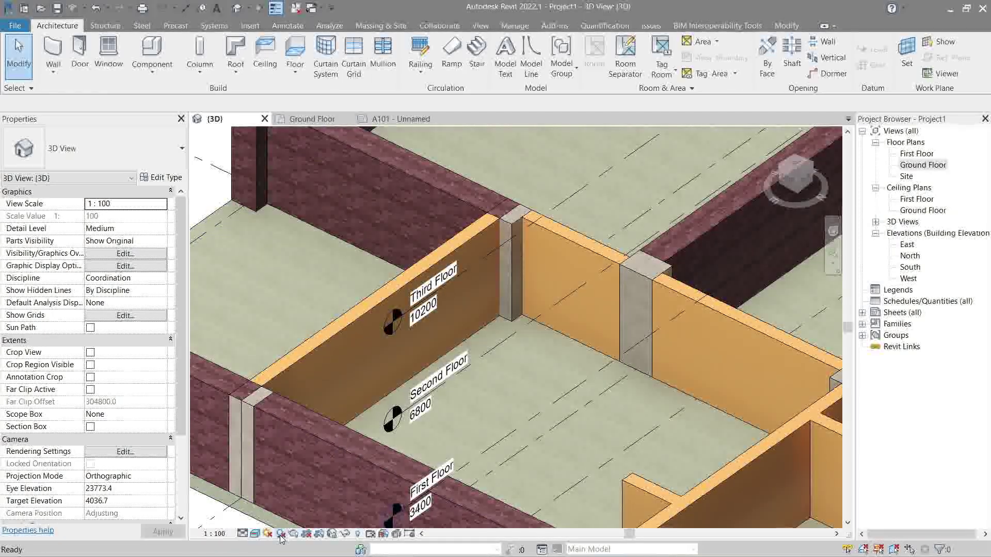
# Recentre the building and open the Rendering dialog
pyautogui.scroll(-5, 608, 298)
pyautogui.moveTo(637, 296); pyautogui.dragTo(474, 344, button='middle')
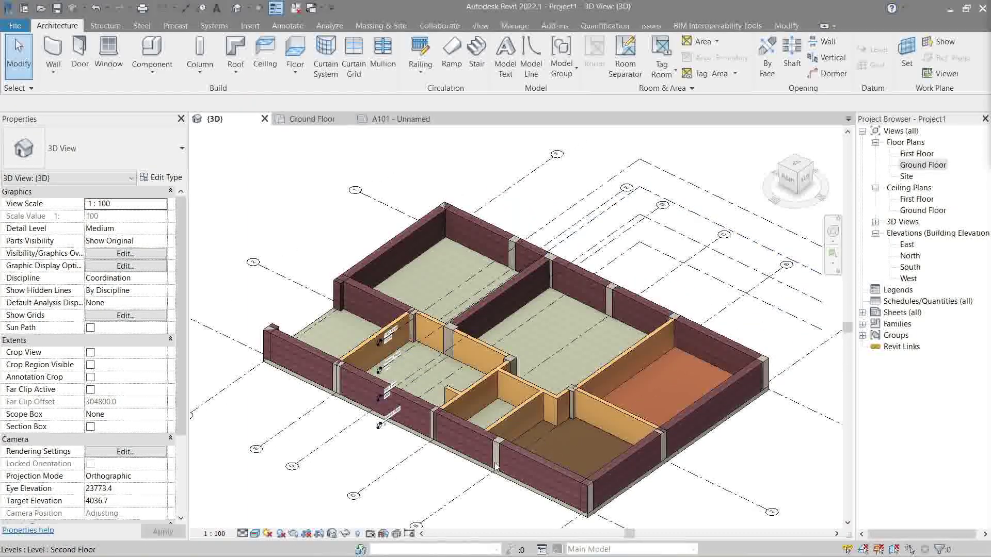
pyautogui.moveTo(401, 490); pyautogui.dragTo(380, 474, button='middle')
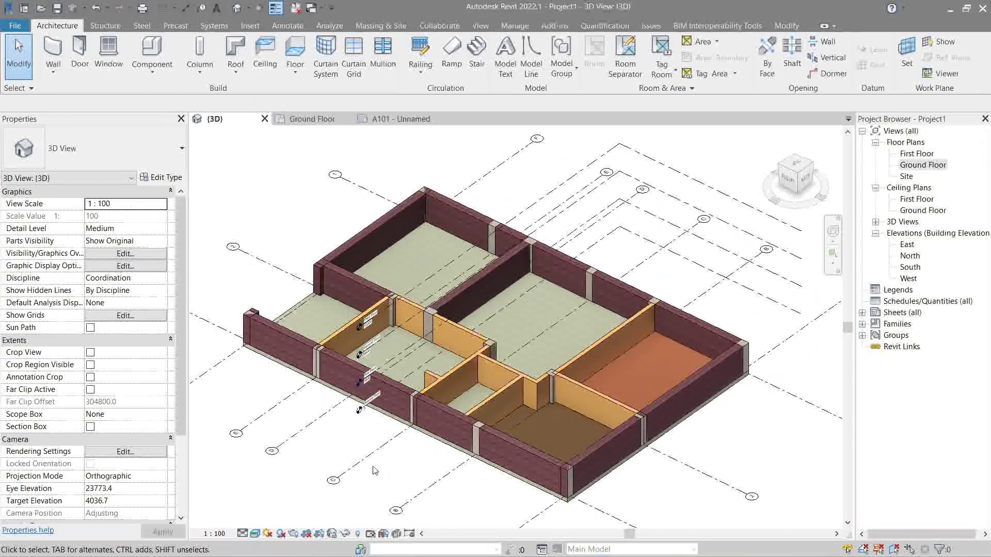
pyautogui.click(296, 535)
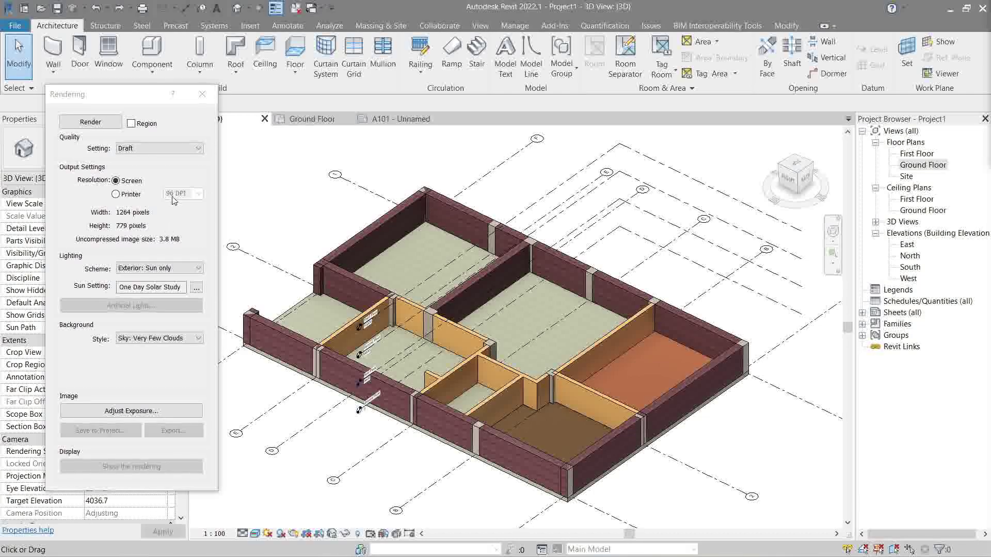
# Set render quality to High, keep Sky: Very Few Clouds and Exterior: Sun only, then render
pyautogui.click(160, 149)
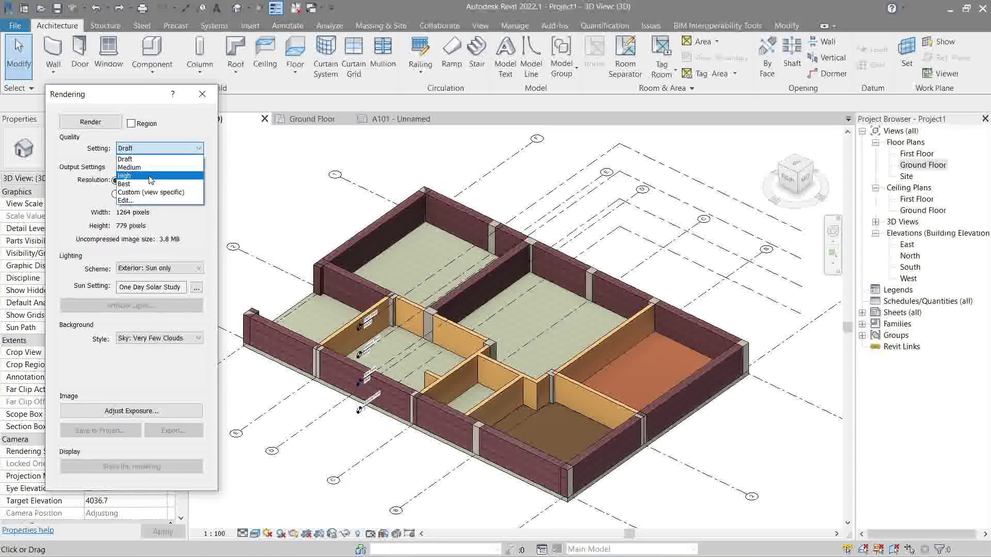
pyautogui.click(149, 176)
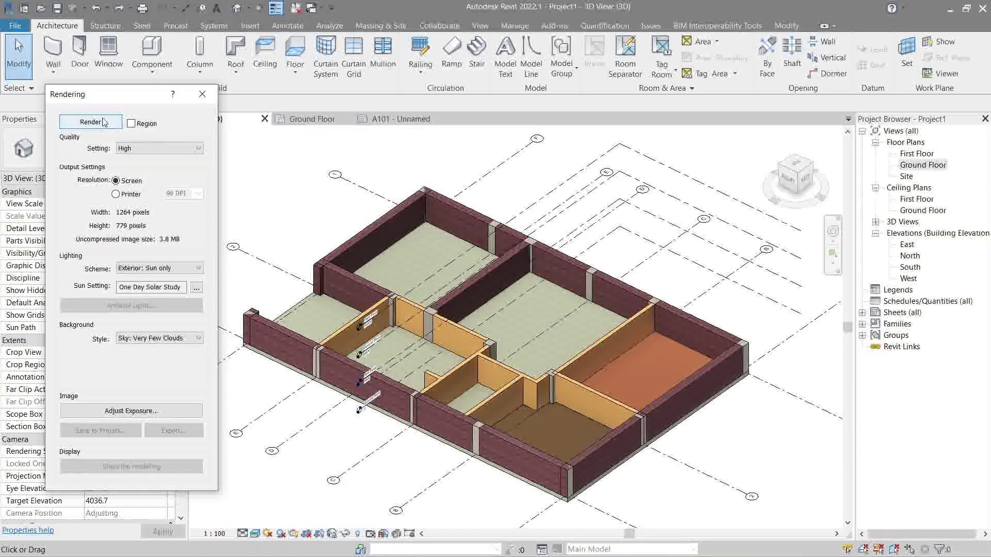
pyautogui.click(155, 338)
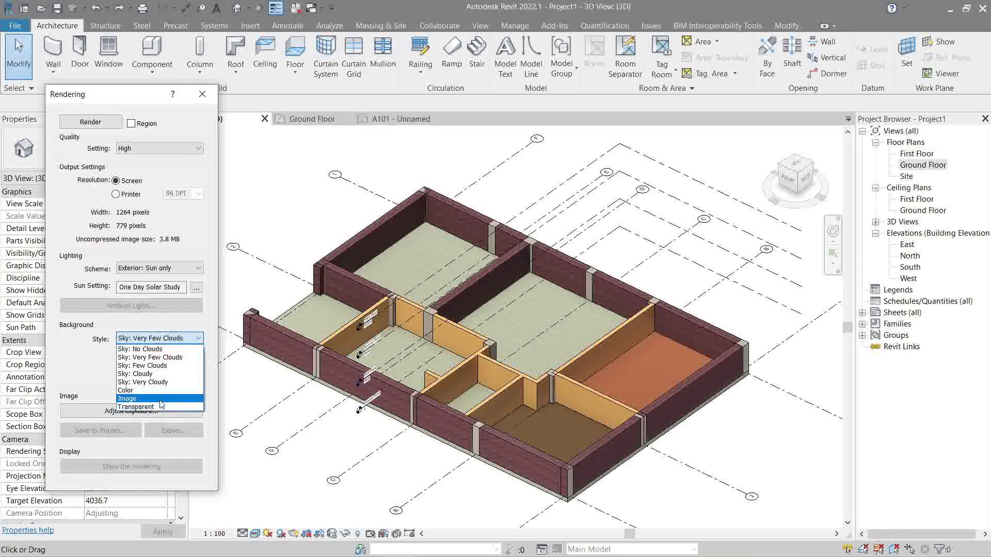
pyautogui.click(155, 357)
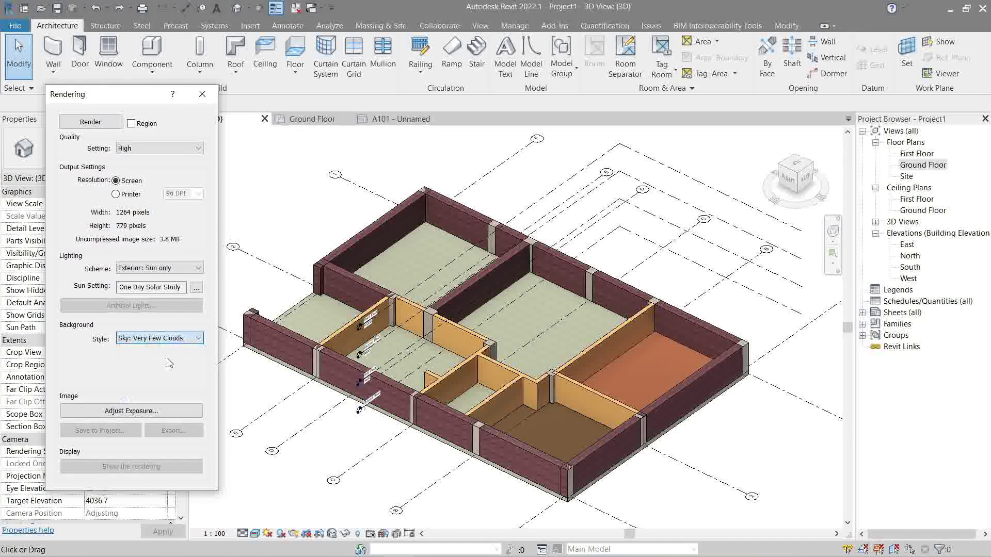
pyautogui.click(160, 268)
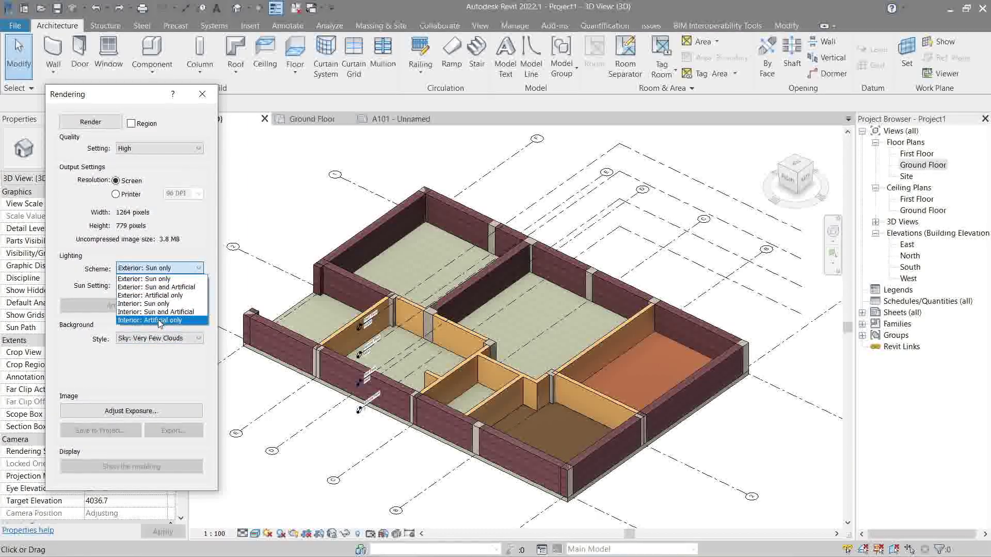
pyautogui.click(139, 278)
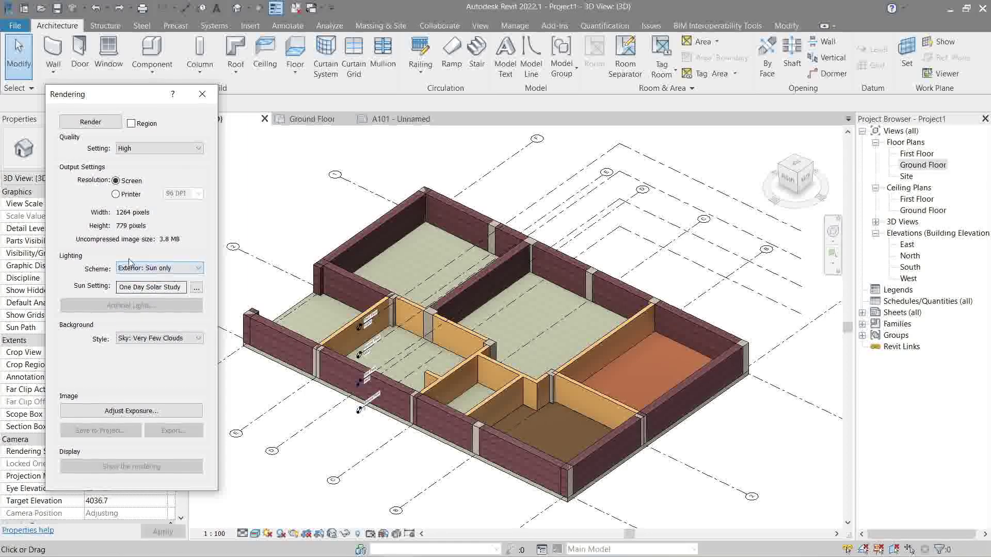
pyautogui.click(101, 122)
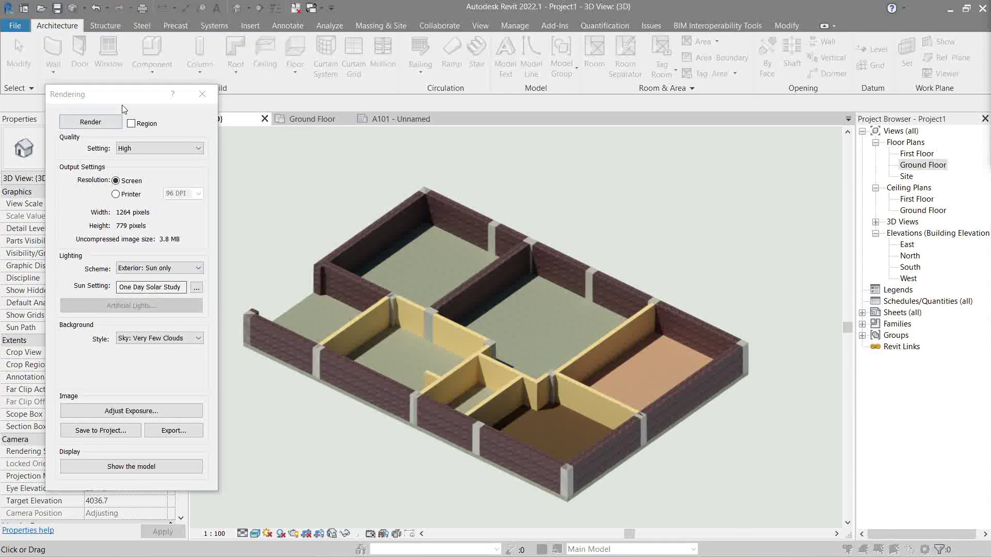
# Let the High-quality render finish, then nudge the Rendering dialog up and left
pyautogui.moveTo(124, 105)
pyautogui.mouseDown()
pyautogui.moveTo(102, 95)
pyautogui.moveTo(93, 103)
pyautogui.moveTo(103, 122)
pyautogui.moveTo(107, 105)
pyautogui.mouseUp()
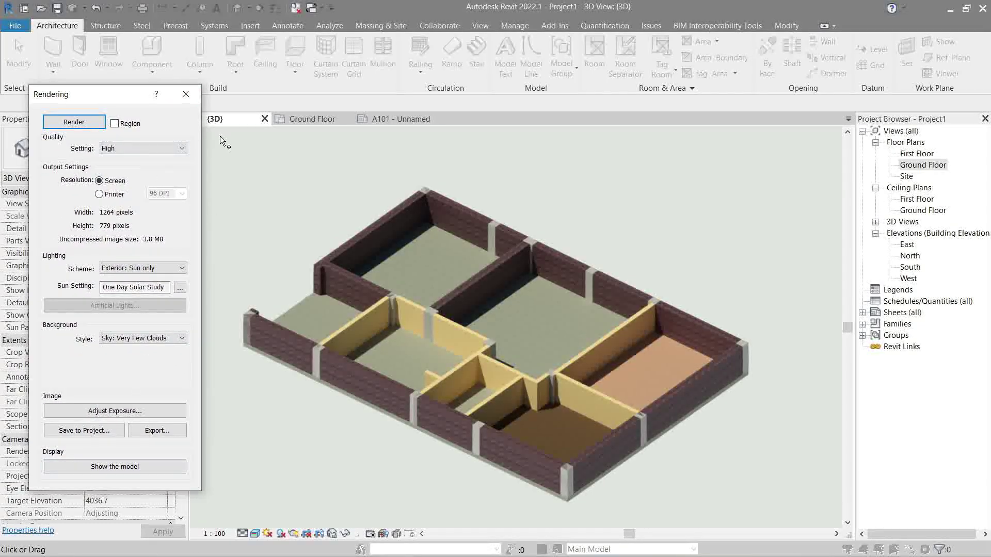
# Switch between the rendered image and the shaded model to compare them
pyautogui.click(149, 470)
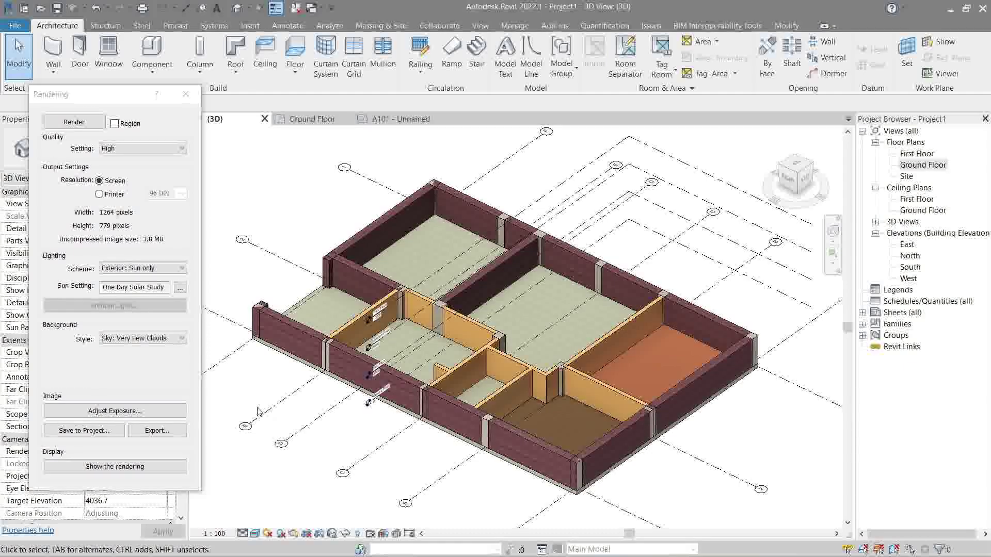
pyautogui.moveTo(448, 388)
pyautogui.mouseDown(button='middle')
pyautogui.moveTo(509, 353)
pyautogui.moveTo(473, 379)
pyautogui.moveTo(457, 378)
pyautogui.mouseUp(button='middle')
pyautogui.click(104, 471)
pyautogui.click(103, 472)
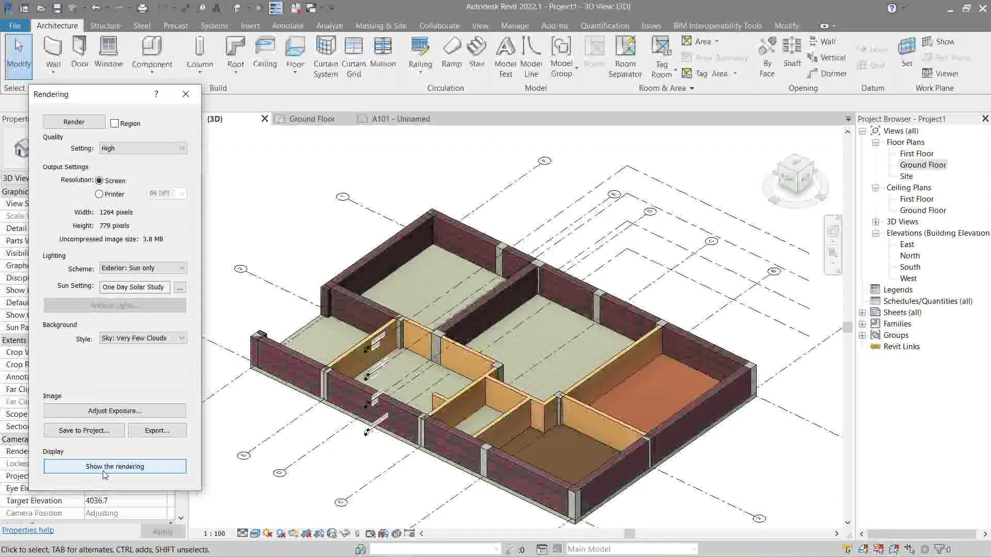
pyautogui.click(105, 471)
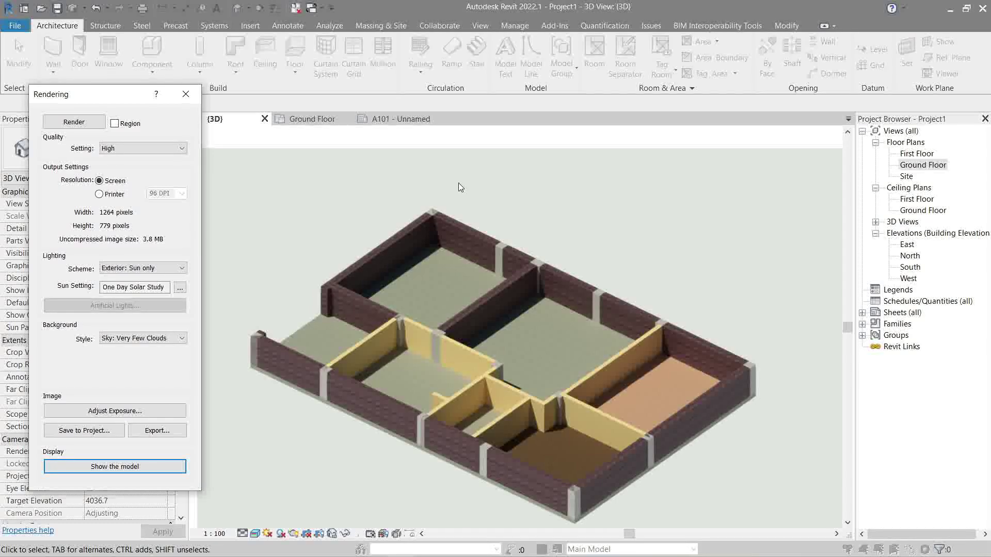
pyautogui.scroll(-4, 458, 184)
pyautogui.scroll(5, 466, 212)
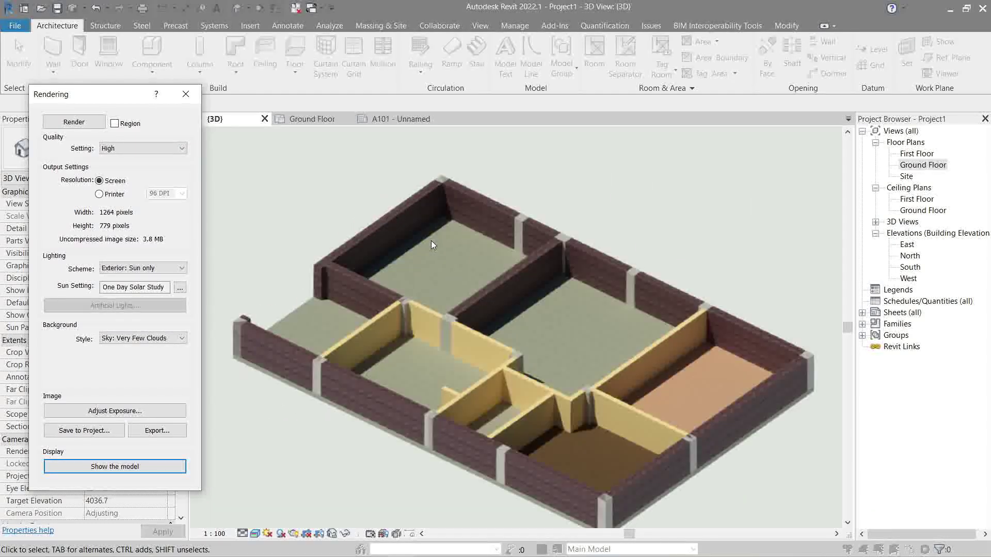
pyautogui.scroll(-1, 429, 239)
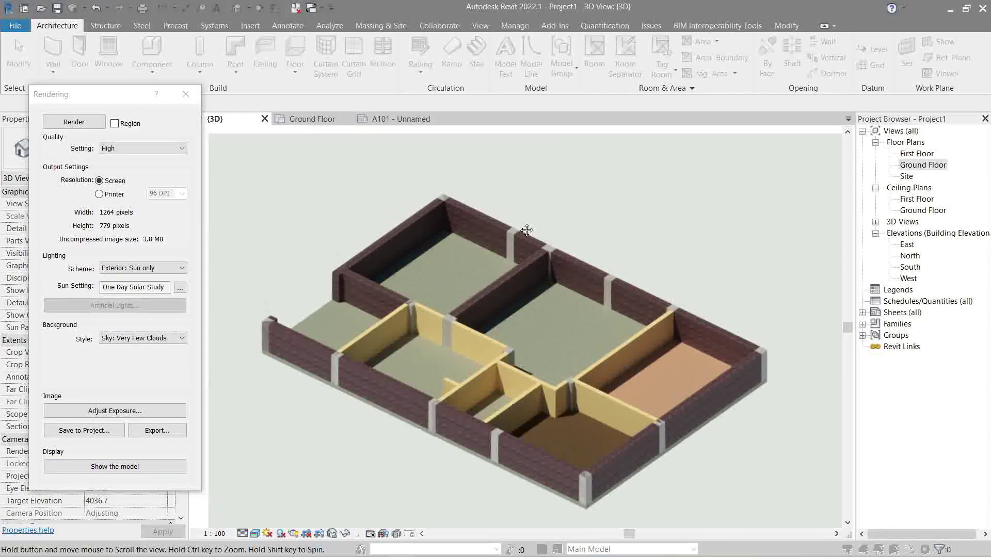
# Pan the rendered image, then close the Rendering dialog and fit the building in view
pyautogui.moveTo(527, 230)
pyautogui.mouseDown(button='middle')
pyautogui.moveTo(502, 214)
pyautogui.moveTo(516, 240)
pyautogui.mouseUp(button='middle')
pyautogui.scroll(-2, 507, 237)
pyautogui.scroll(3, 487, 269)
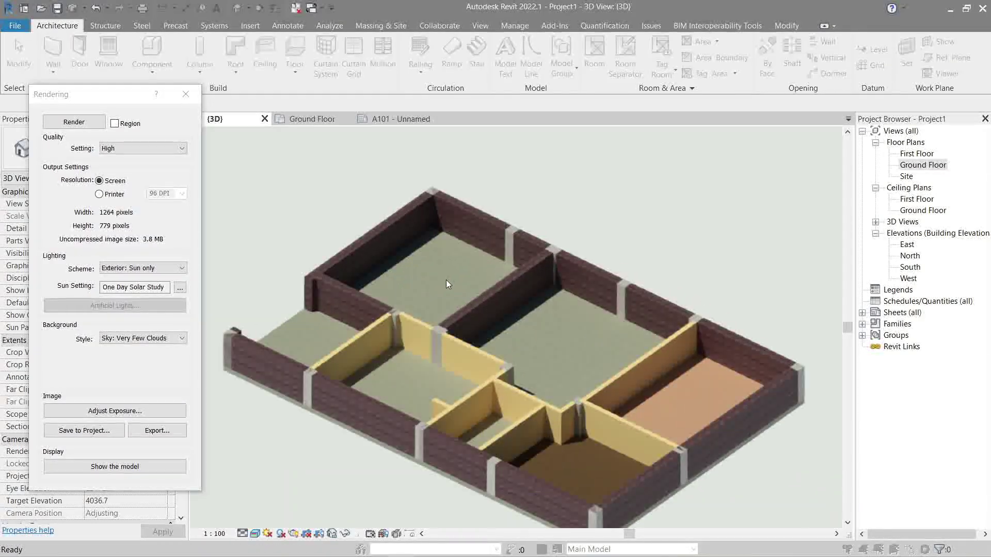
pyautogui.moveTo(447, 284); pyautogui.dragTo(466, 289, button='middle')
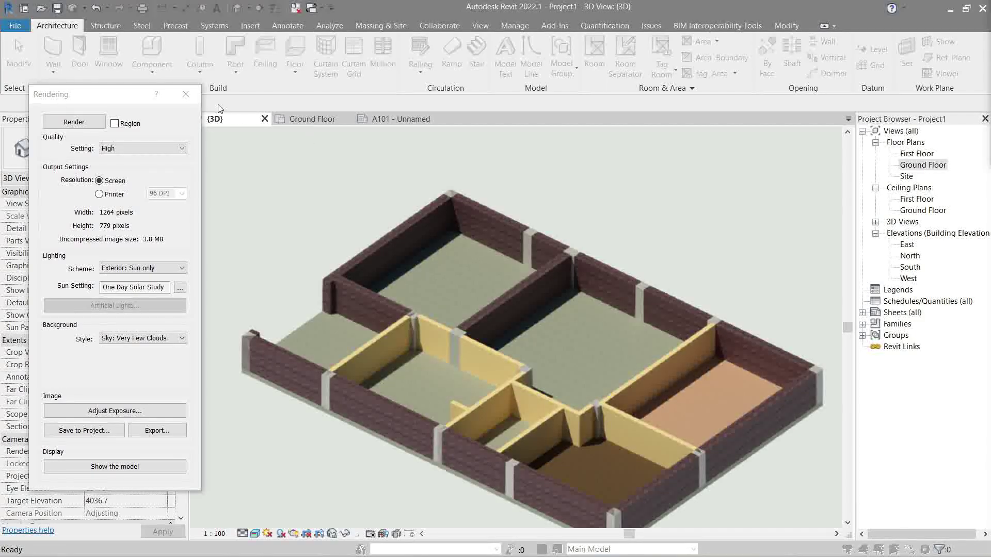
pyautogui.click(188, 95)
pyautogui.middleClick(296, 250)
# Fit the building in view, glance at the First Floor plan, and return to the 3D view
pyautogui.middleClick(296, 249)
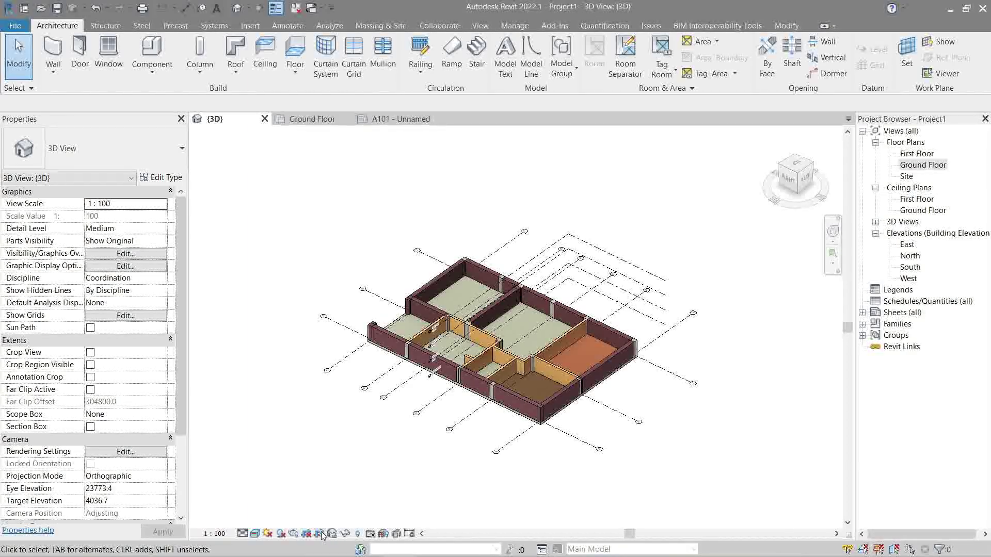
pyautogui.doubleClick(917, 154)
pyautogui.scroll(-1, 105, 480)
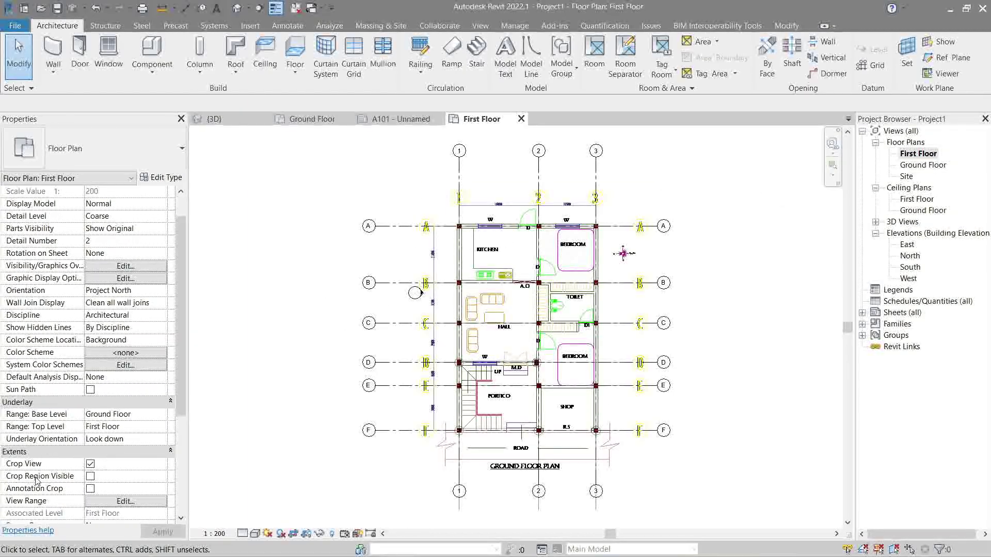
pyautogui.click(238, 10)
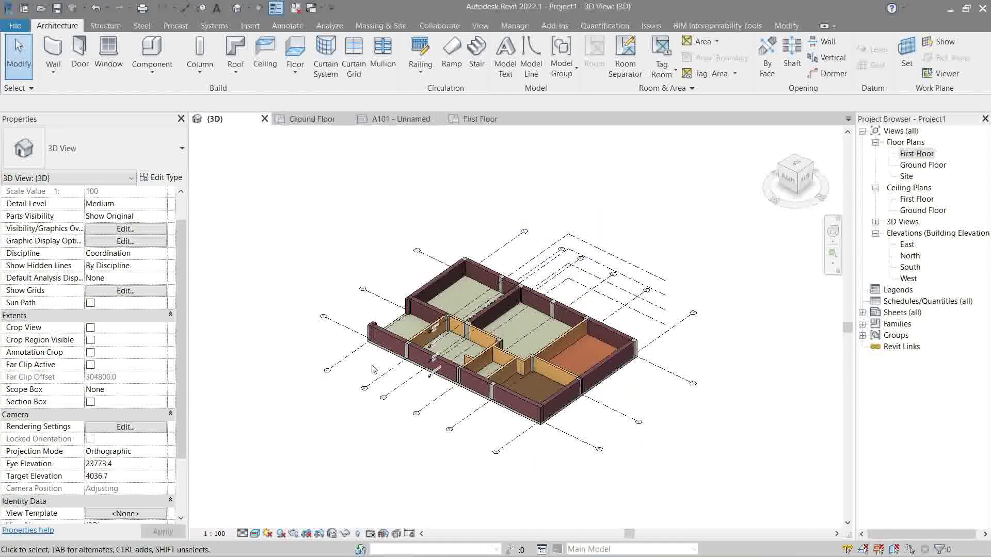
# Show the crop region, narrow it from the left, and toggle cropping on and off
pyautogui.click(319, 533)
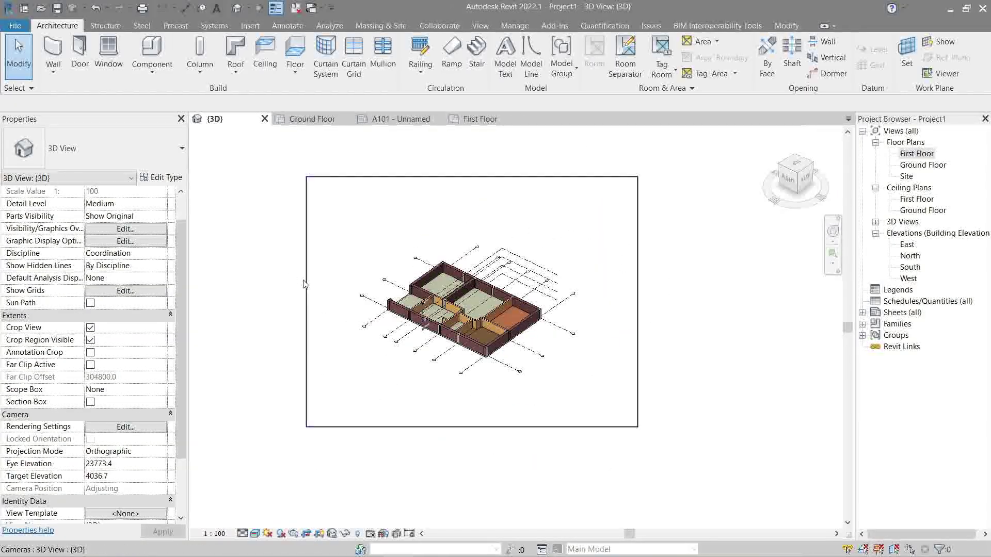
pyautogui.moveTo(306, 284); pyautogui.dragTo(456, 334)
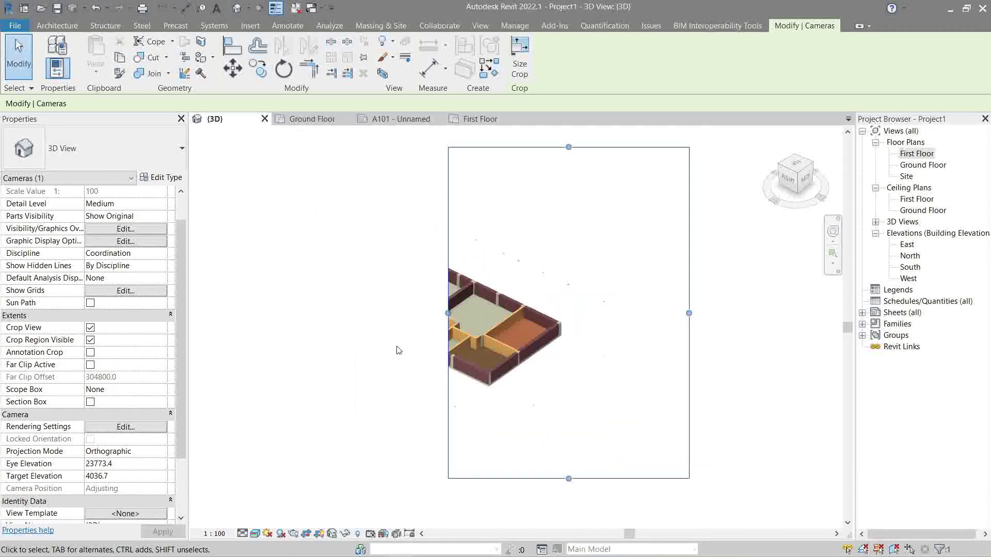
pyautogui.moveTo(399, 350); pyautogui.dragTo(379, 369, button='middle')
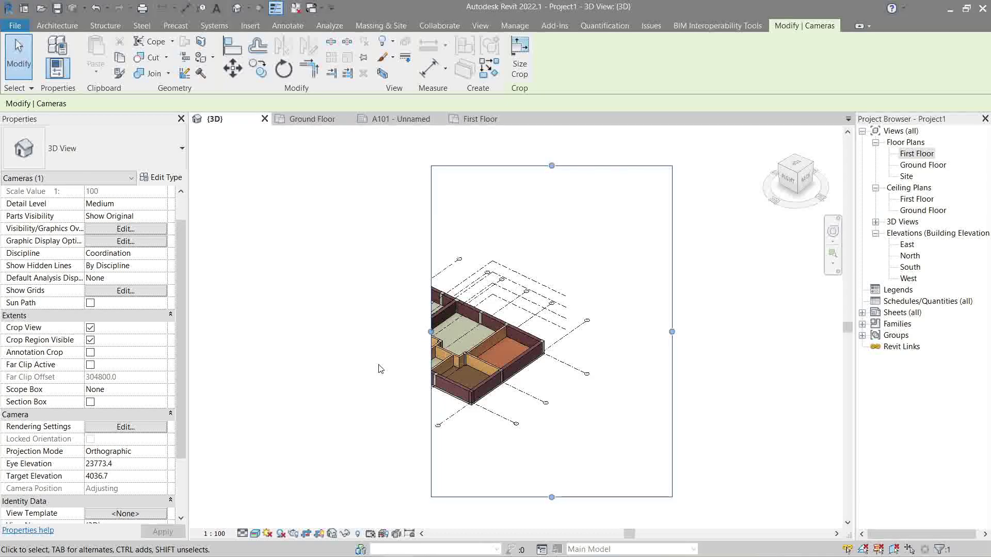
pyautogui.click(307, 534)
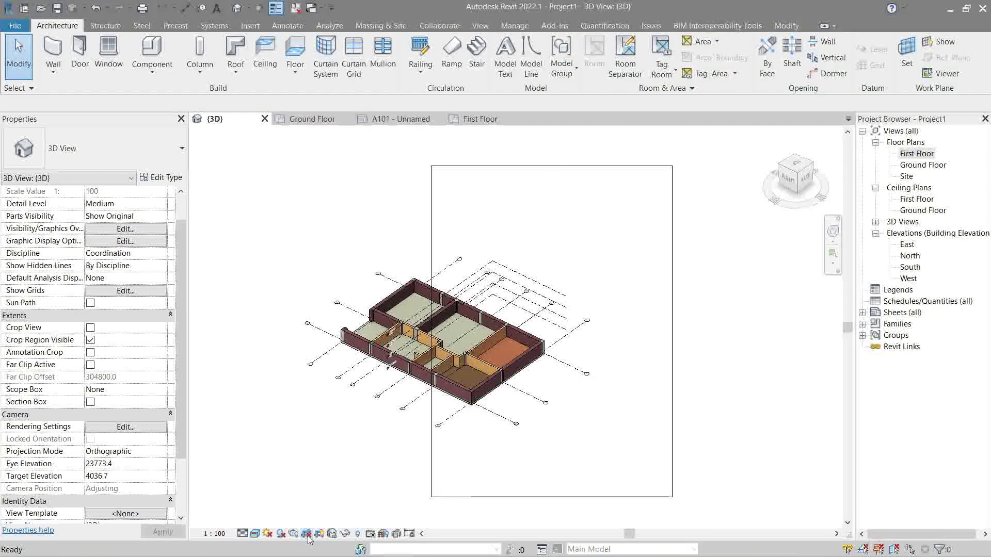
pyautogui.click(307, 535)
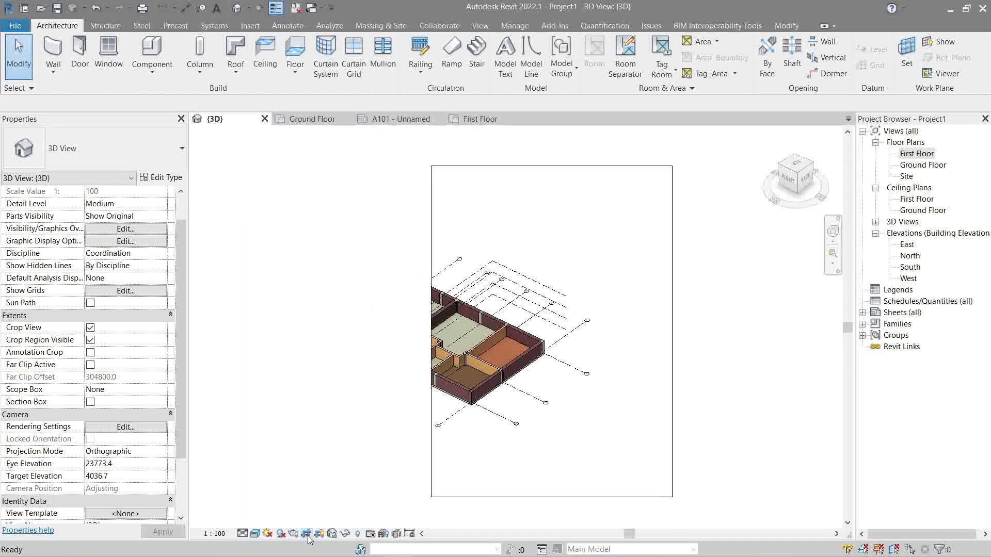
pyautogui.click(307, 535)
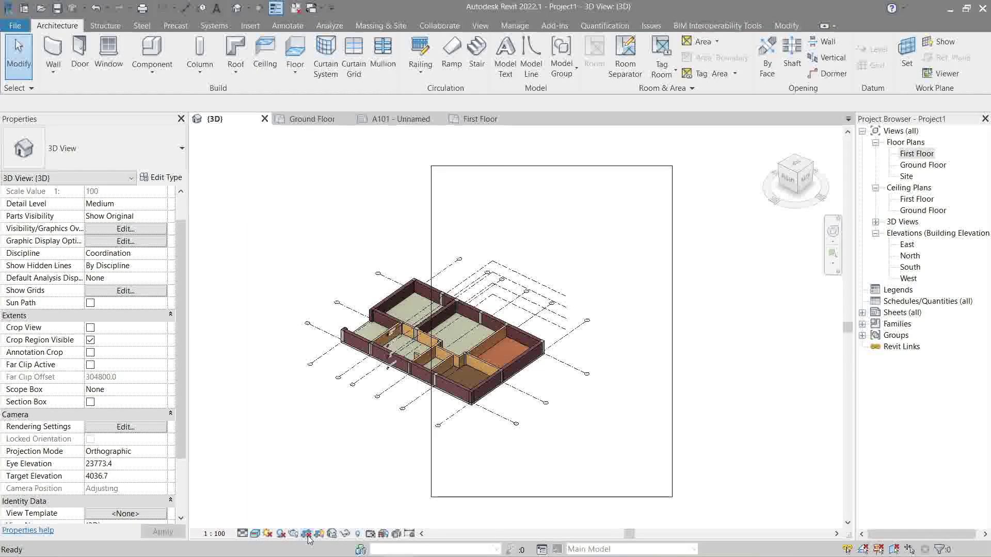
# Widen the crop region around the whole model, hide its boundary, and zoom to fit
pyautogui.click(431, 330)
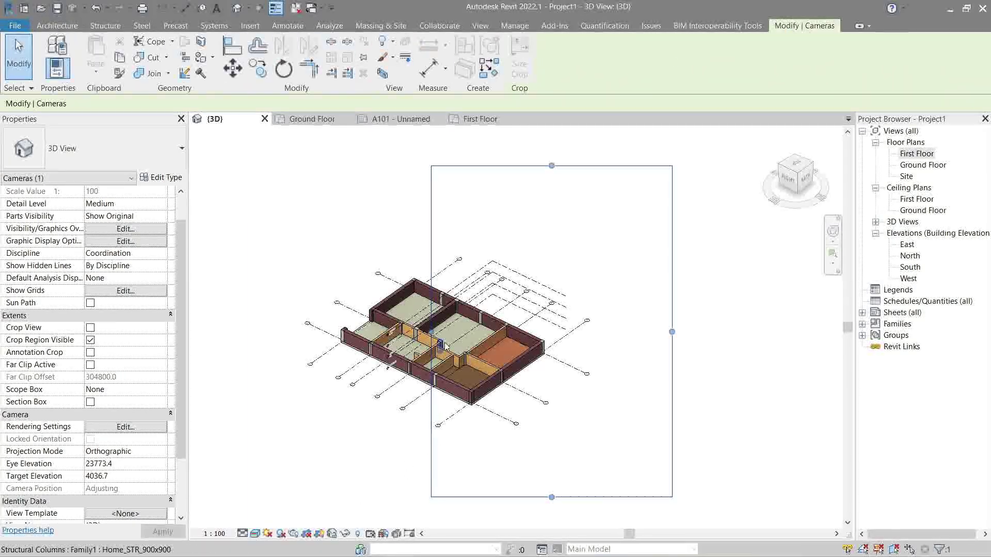
pyautogui.moveTo(431, 330); pyautogui.dragTo(247, 331)
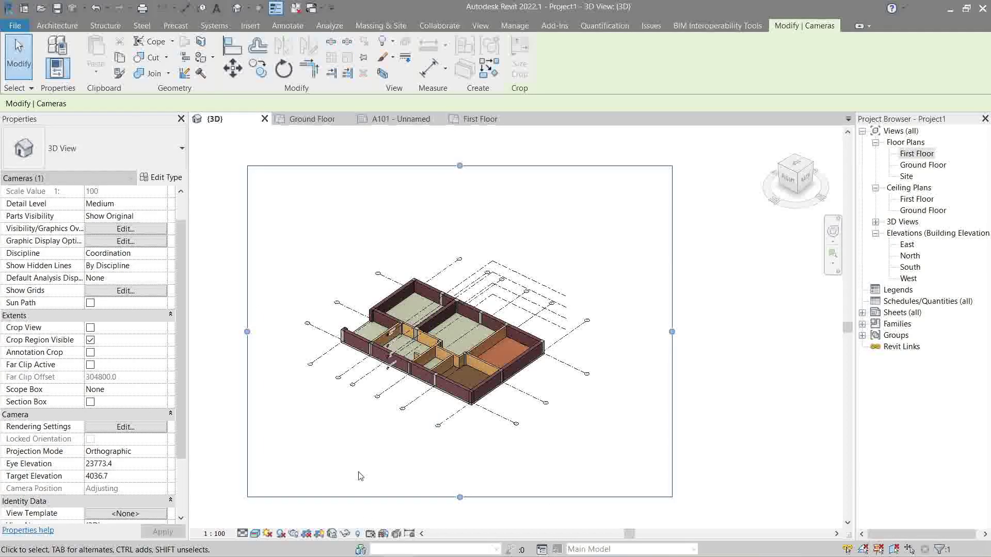
pyautogui.click(306, 533)
pyautogui.click(319, 534)
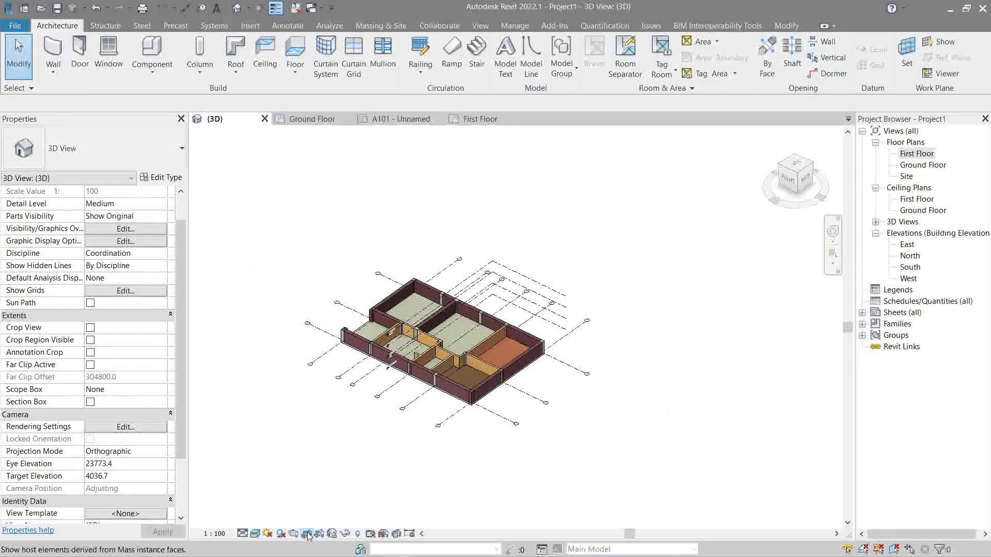
pyautogui.middleClick(376, 428)
pyautogui.middleClick(376, 428)
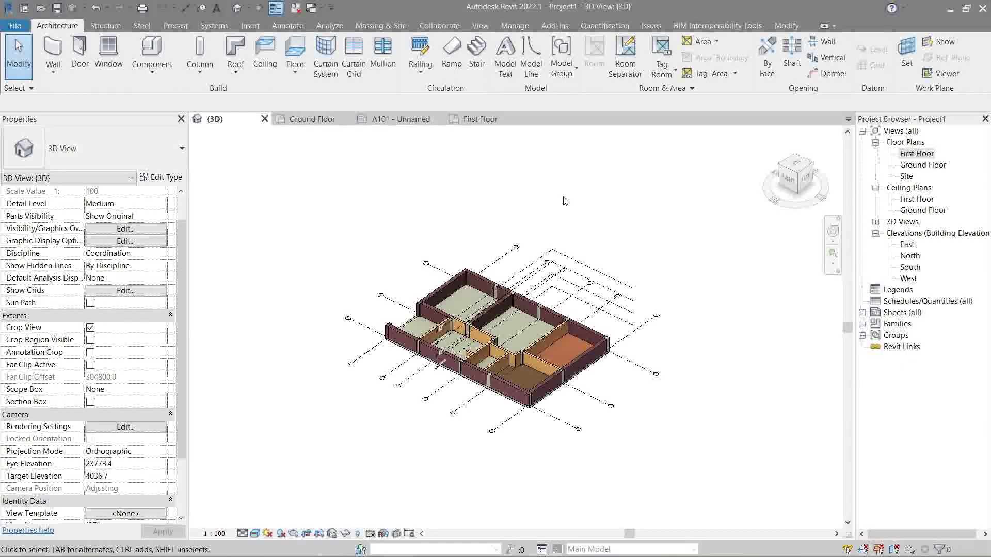
# Save the orientation and lock the view as Test View, confirming orbiting is blocked
pyautogui.click(335, 534)
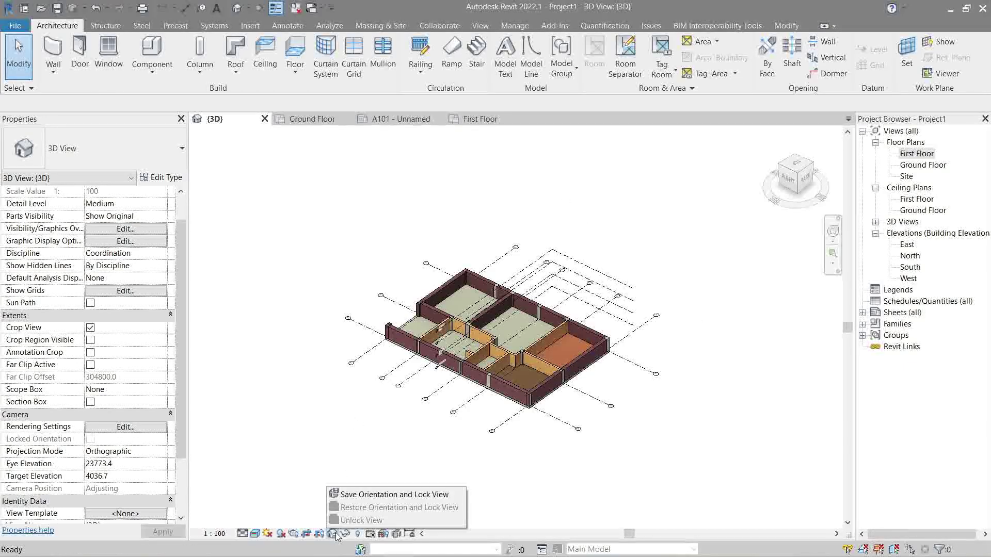
pyautogui.click(364, 496)
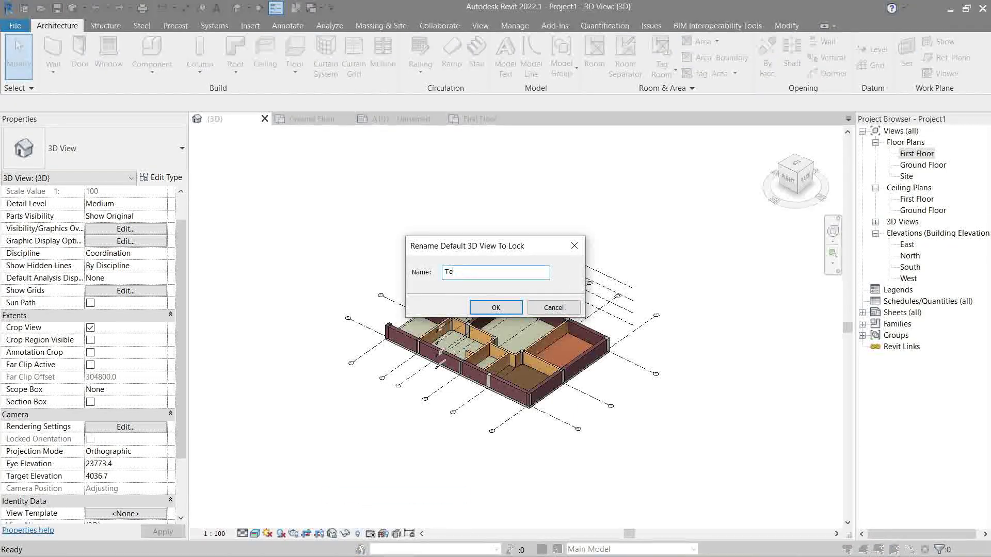
pyautogui.click(496, 308)
pyautogui.scroll(5, 518, 339)
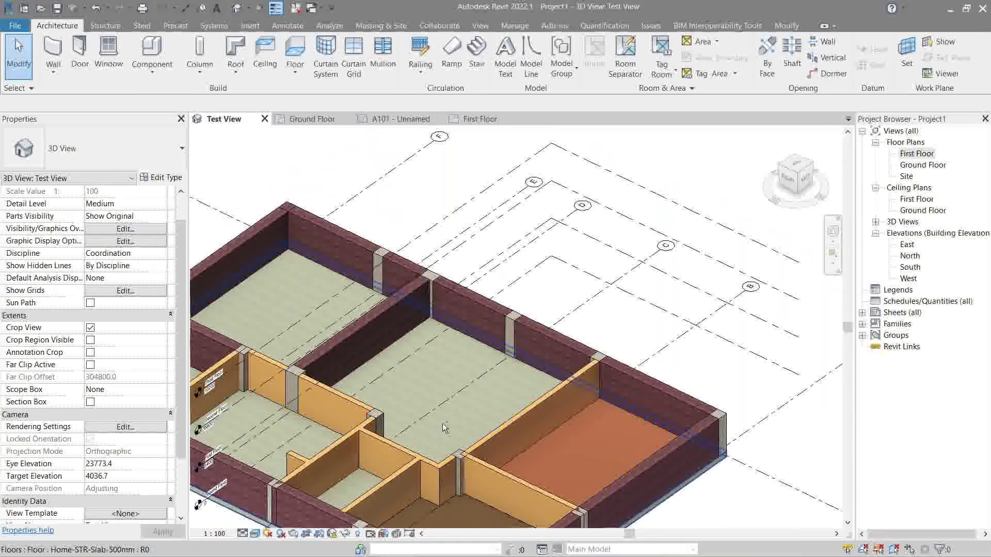
pyautogui.scroll(-3, 572, 310)
pyautogui.keyDown('shift'); pyautogui.moveTo(619, 290); pyautogui.dragTo(573, 277, button='middle'); pyautogui.keyUp('shift')
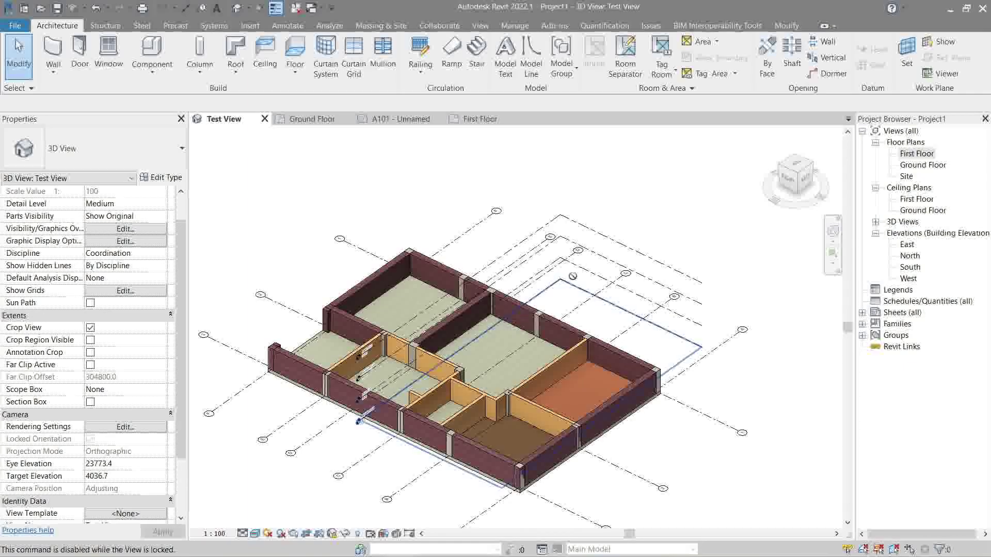
pyautogui.moveTo(383, 344); pyautogui.dragTo(447, 326, button='middle')
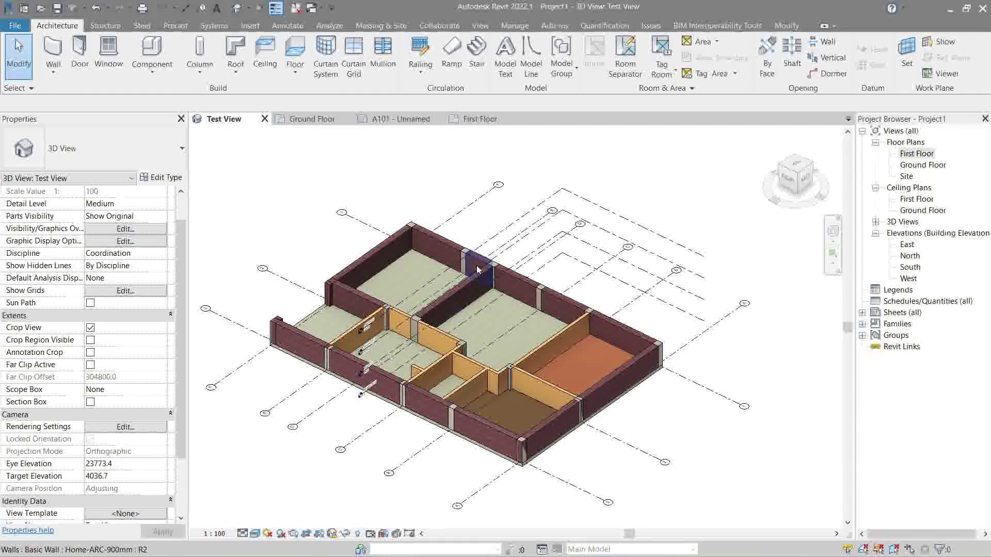
# Unlock the view, orbit to a new angle, and save and lock that orientation again
pyautogui.click(333, 533)
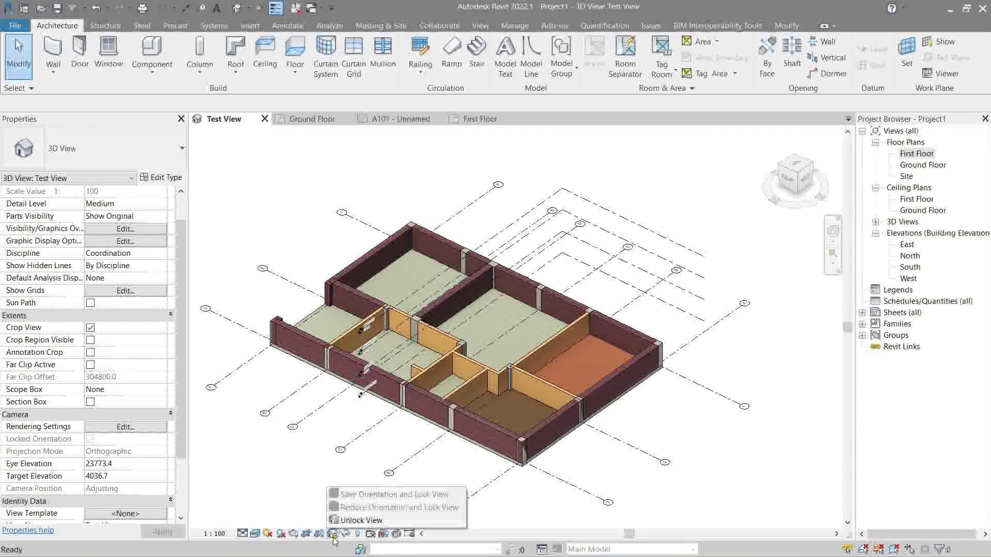
pyautogui.click(351, 525)
pyautogui.keyDown('shift'); pyautogui.moveTo(402, 400); pyautogui.dragTo(393, 360, button='middle'); pyautogui.keyUp('shift')
pyautogui.scroll(3, 393, 359)
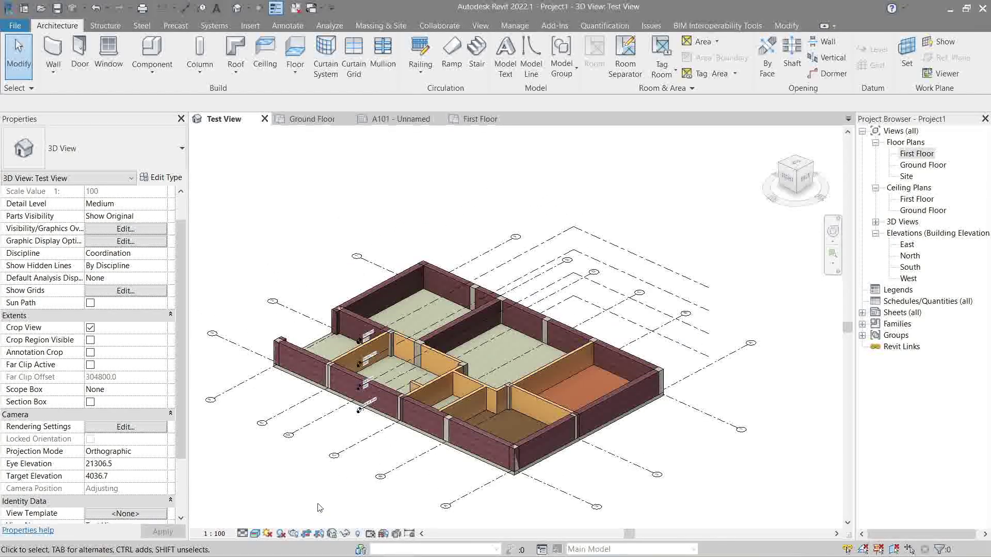
pyautogui.click(332, 533)
pyautogui.click(361, 434)
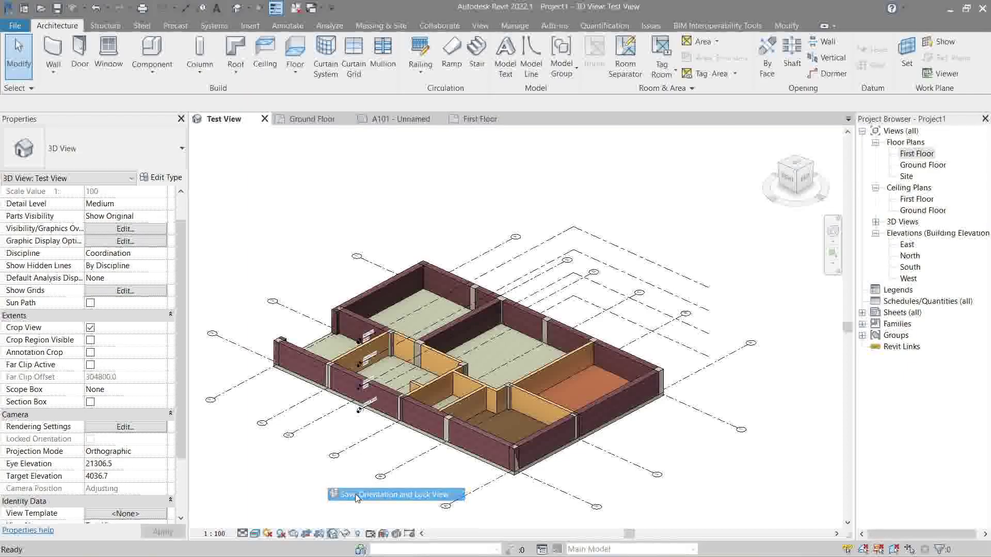
pyautogui.moveTo(371, 314); pyautogui.dragTo(396, 303, button='middle')
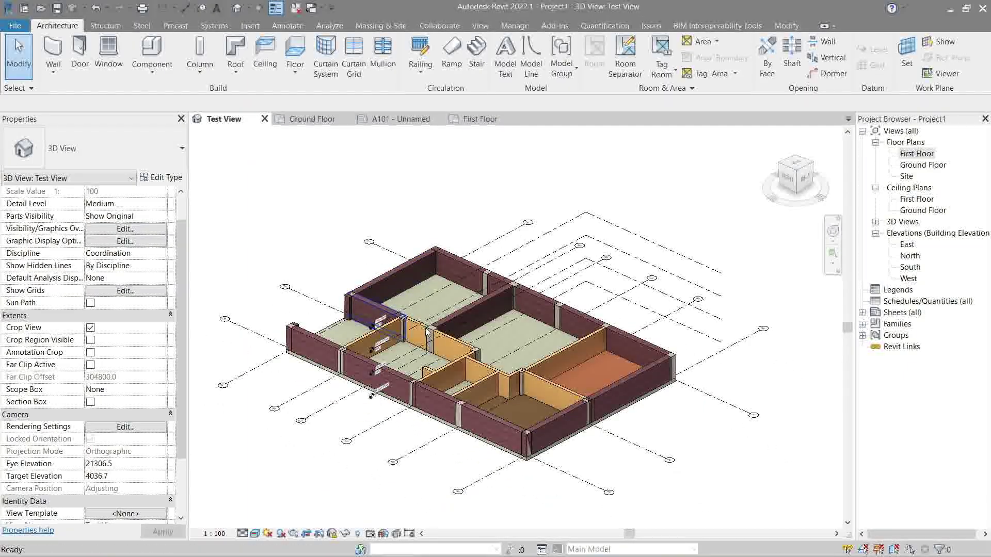
# Open the default {3D} view, orbit it briefly, and close it to return to Test View
pyautogui.click(237, 10)
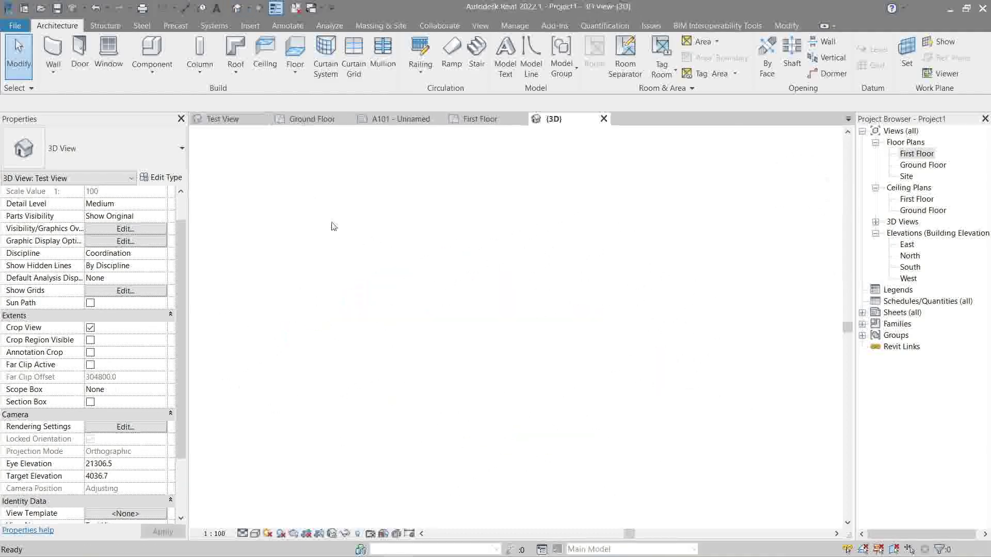
pyautogui.keyDown('shift'); pyautogui.moveTo(347, 267); pyautogui.dragTo(352, 246, button='middle'); pyautogui.keyUp('shift')
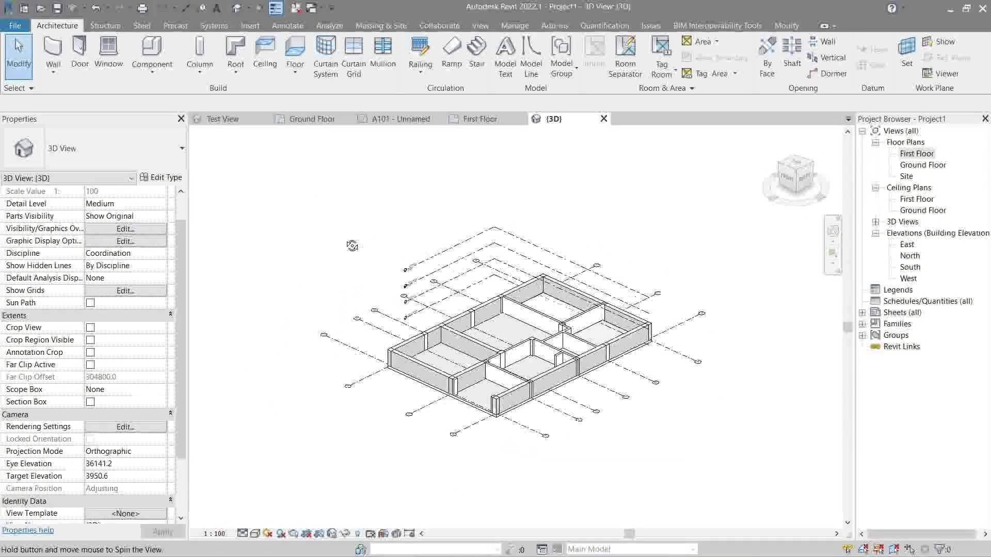
pyautogui.click(603, 119)
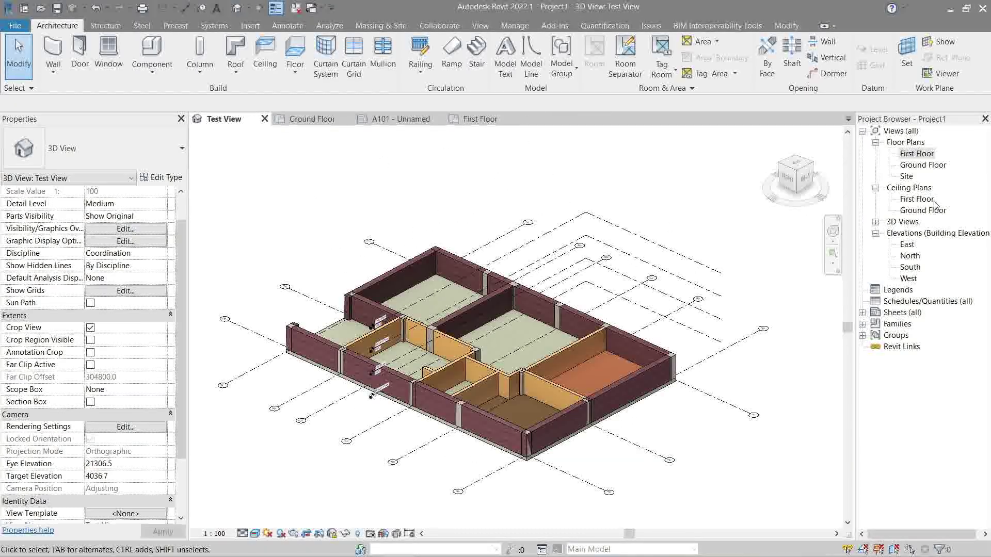
# Expand 3D Views and bring up Test View's options without duplicating it
pyautogui.click(876, 221)
pyautogui.click(917, 233)
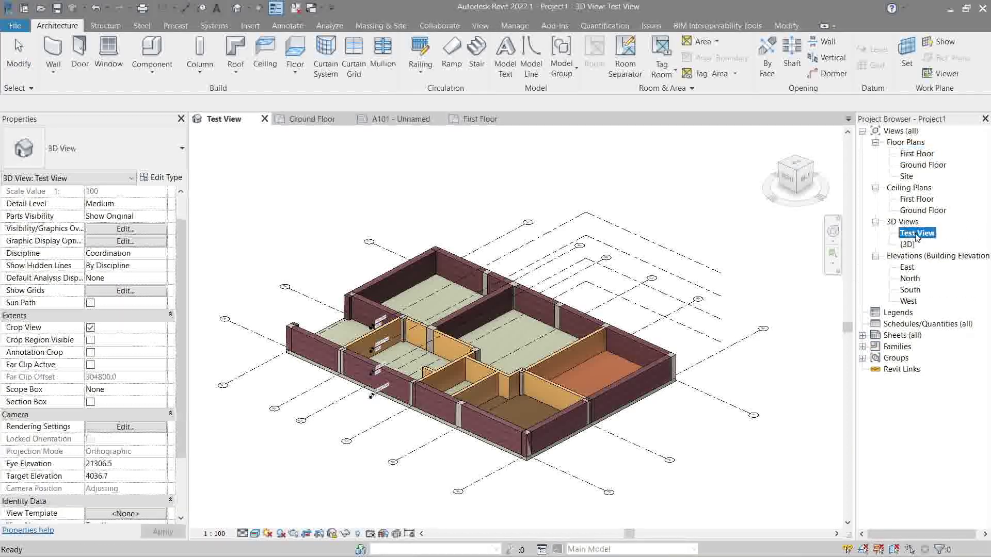
pyautogui.rightClick(918, 235)
pyautogui.moveTo(861, 326)
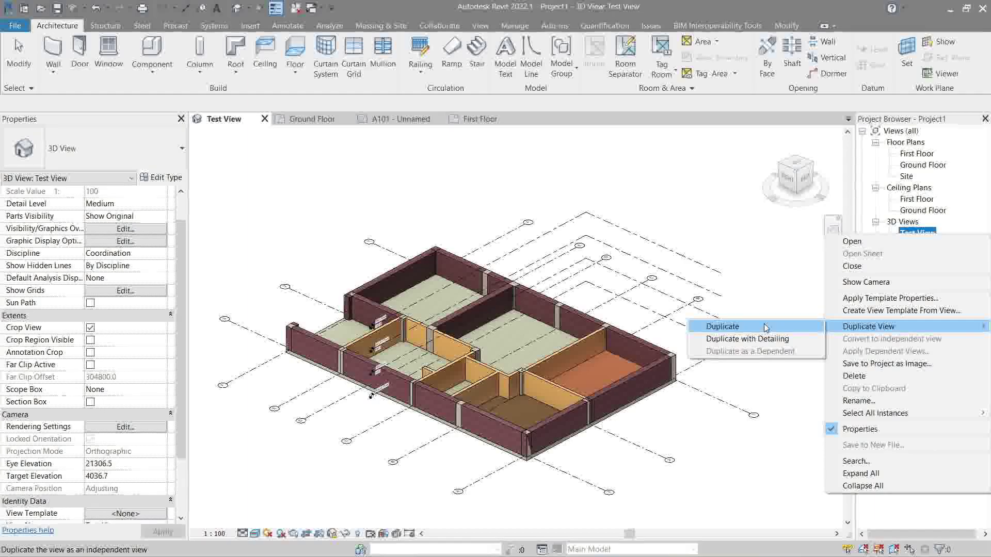
pyautogui.click(772, 267)
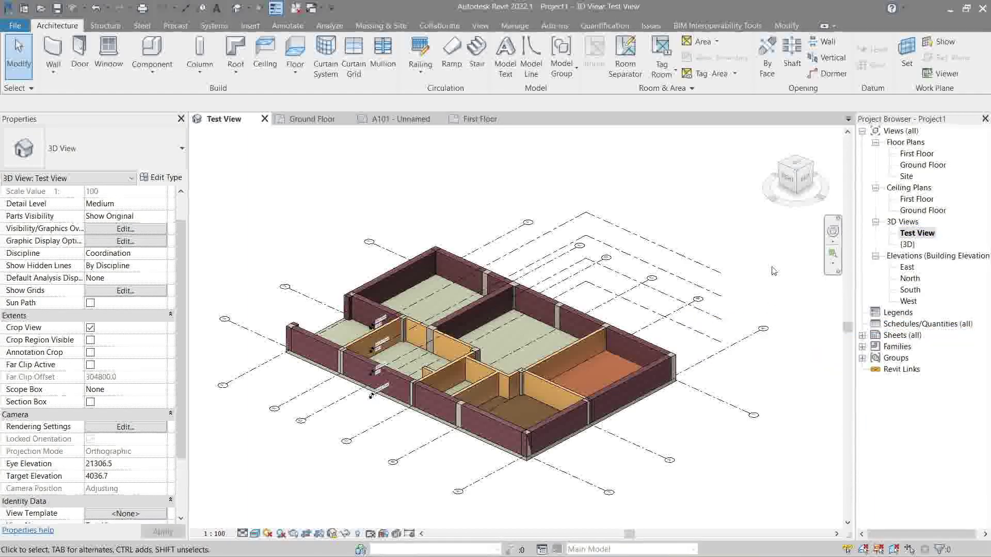
# Unlock Test View and orbit the model slightly
pyautogui.click(331, 537)
pyautogui.click(346, 522)
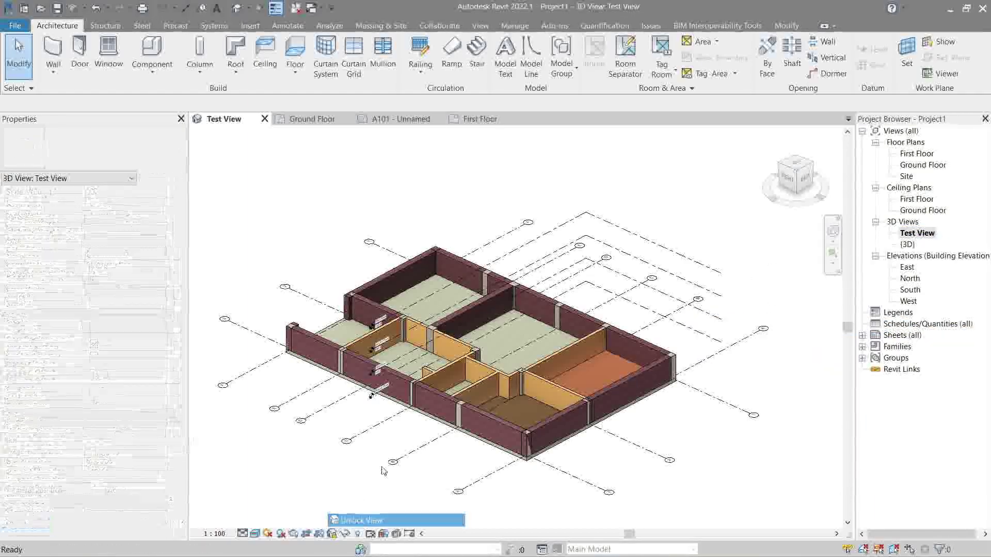
pyautogui.keyDown('shift'); pyautogui.moveTo(394, 435); pyautogui.dragTo(418, 407, button='middle'); pyautogui.keyUp('shift')
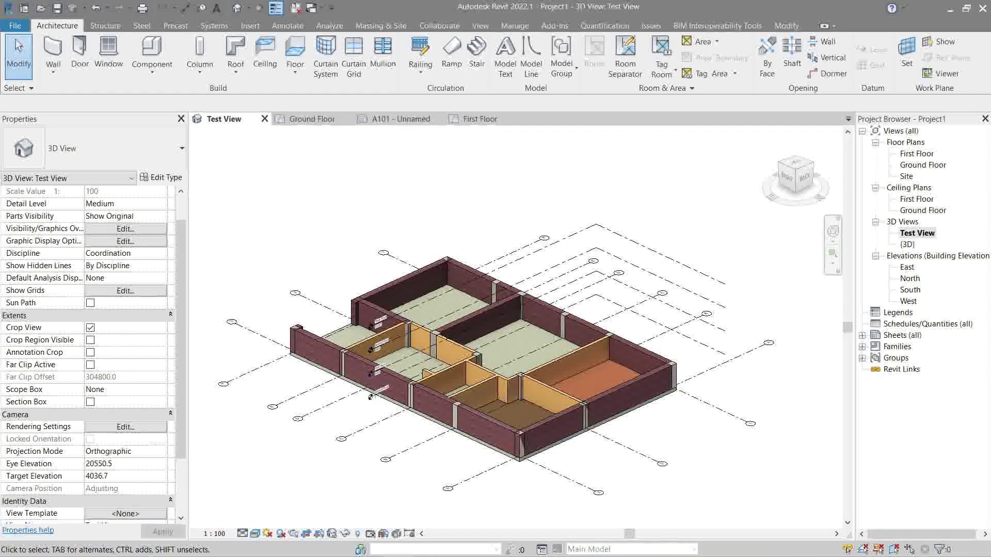
pyautogui.click(344, 534)
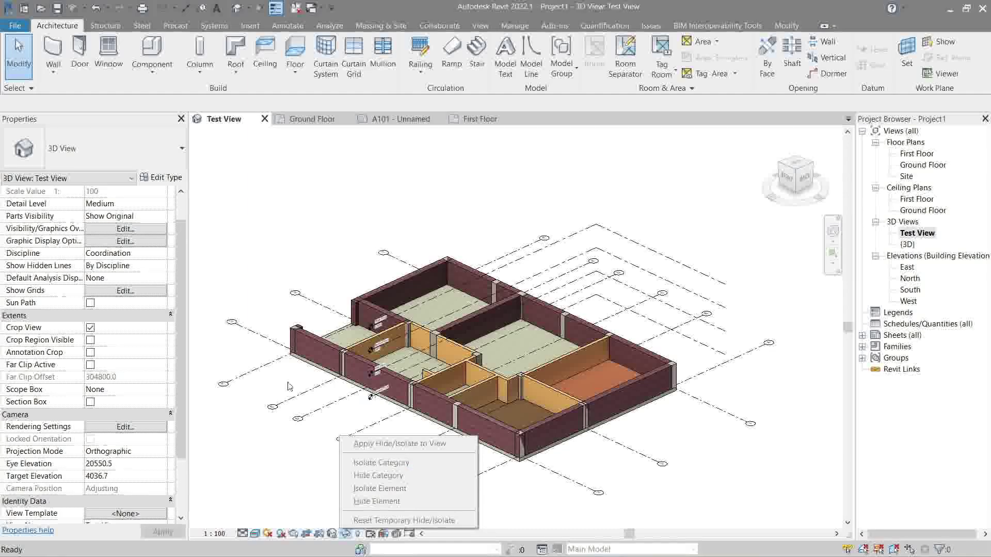
pyautogui.click(379, 488)
pyautogui.scroll(3, 305, 372)
pyautogui.scroll(-1, 313, 367)
pyautogui.moveTo(314, 367); pyautogui.dragTo(271, 389, button='middle')
pyautogui.scroll(-1, 271, 389)
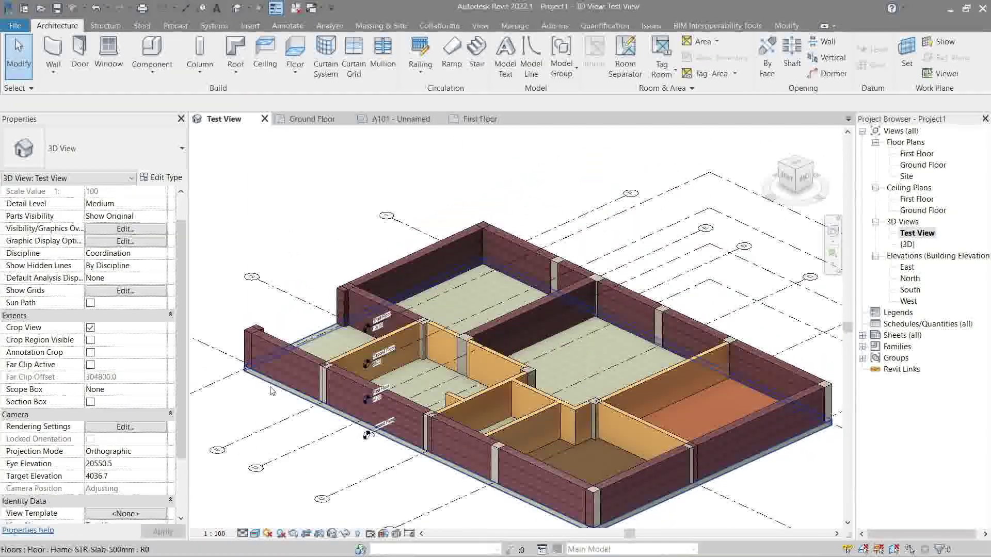
pyautogui.keyDown('shift'); pyautogui.moveTo(277, 348); pyautogui.dragTo(296, 358, button='middle'); pyautogui.keyUp('shift')
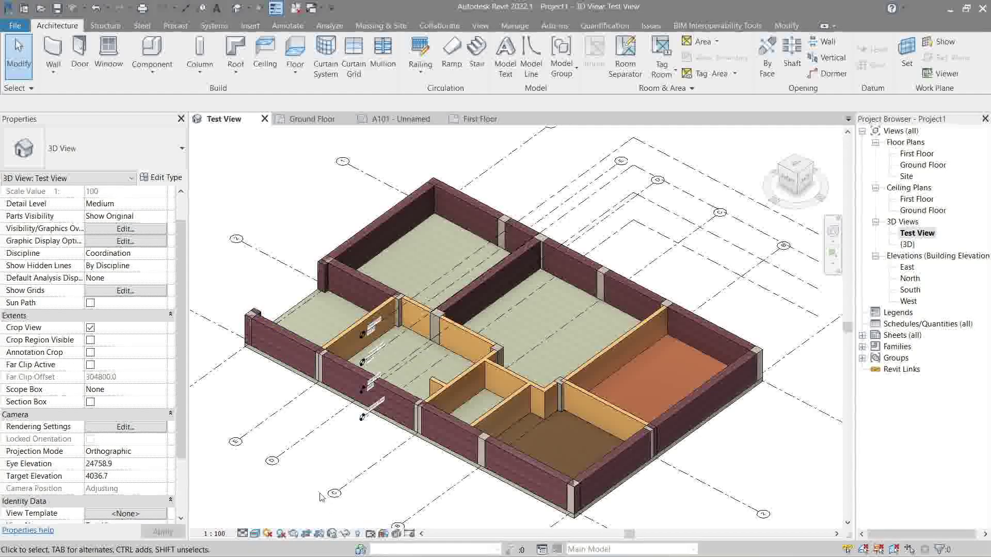
pyautogui.click(296, 343)
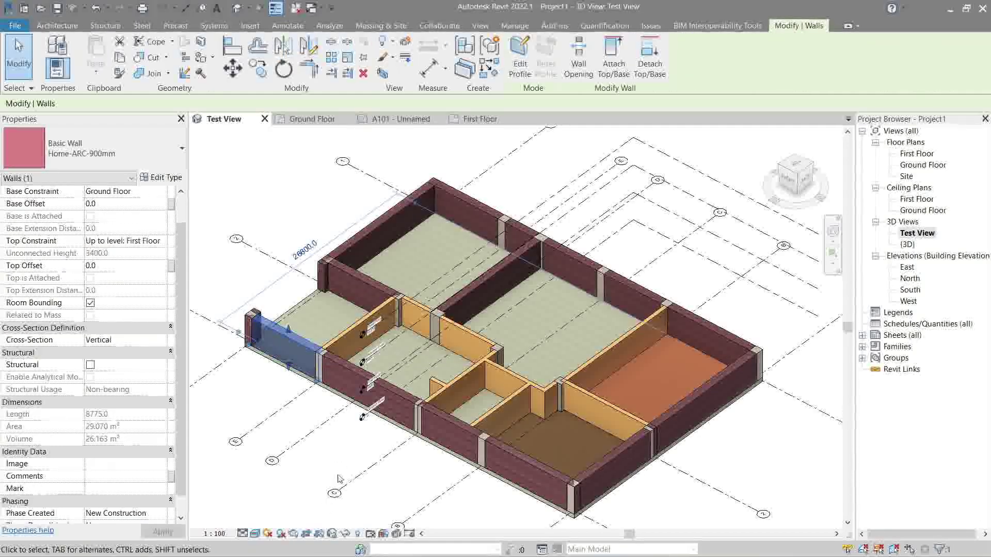
pyautogui.click(344, 534)
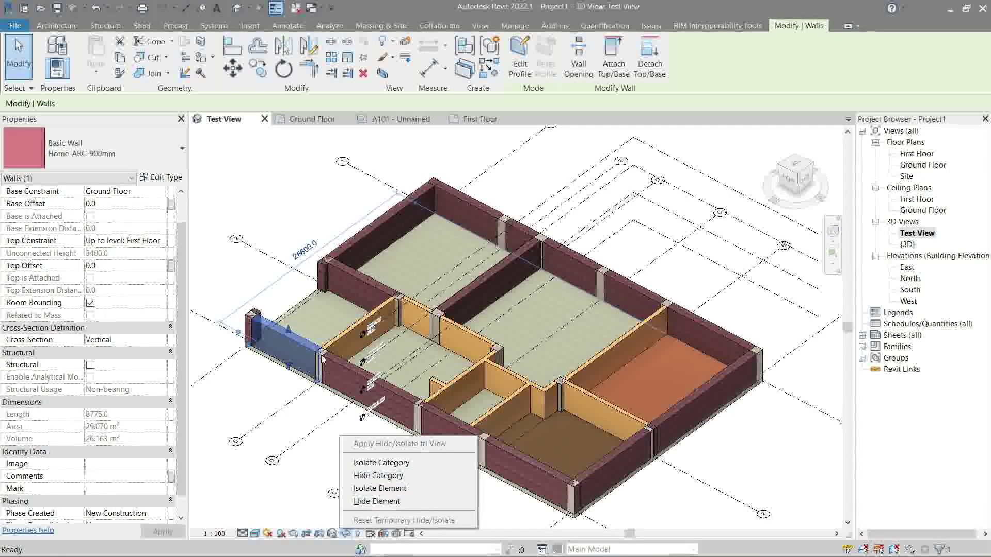
pyautogui.click(433, 489)
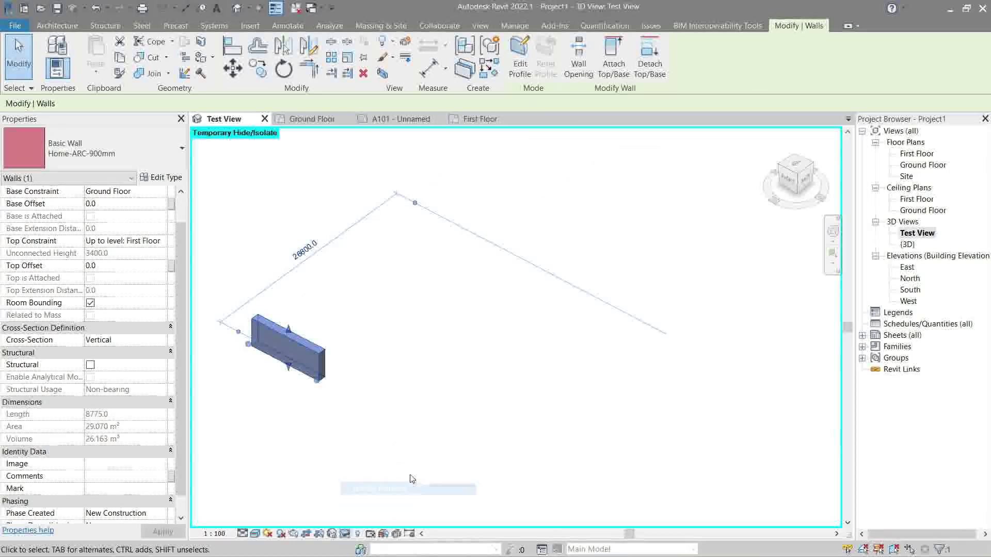
pyautogui.keyDown('shift'); pyautogui.moveTo(323, 421); pyautogui.dragTo(488, 341, button='middle'); pyautogui.keyUp('shift')
pyautogui.click(488, 338)
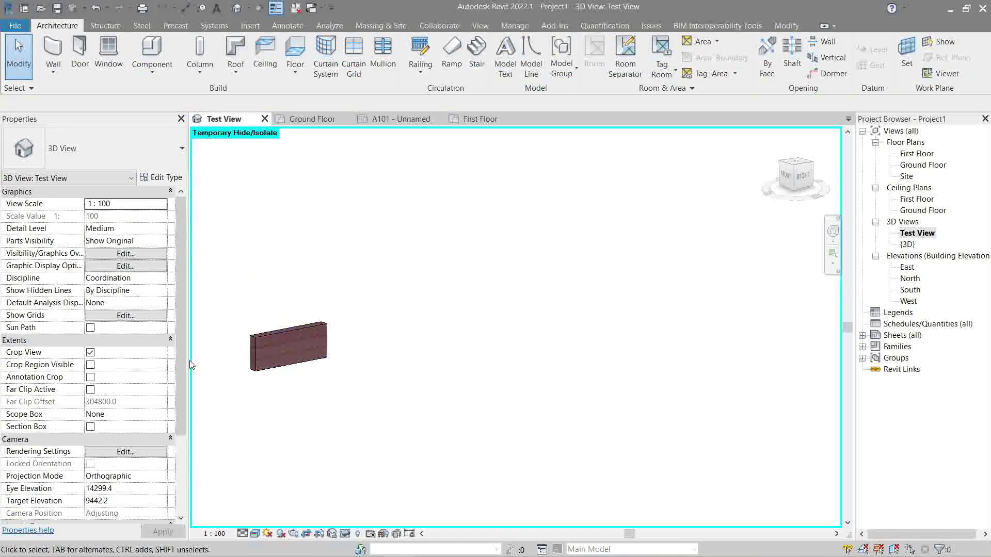
pyautogui.scroll(5, 248, 357)
pyautogui.keyDown('shift'); pyautogui.moveTo(341, 251); pyautogui.dragTo(397, 284, button='middle'); pyautogui.keyUp('shift')
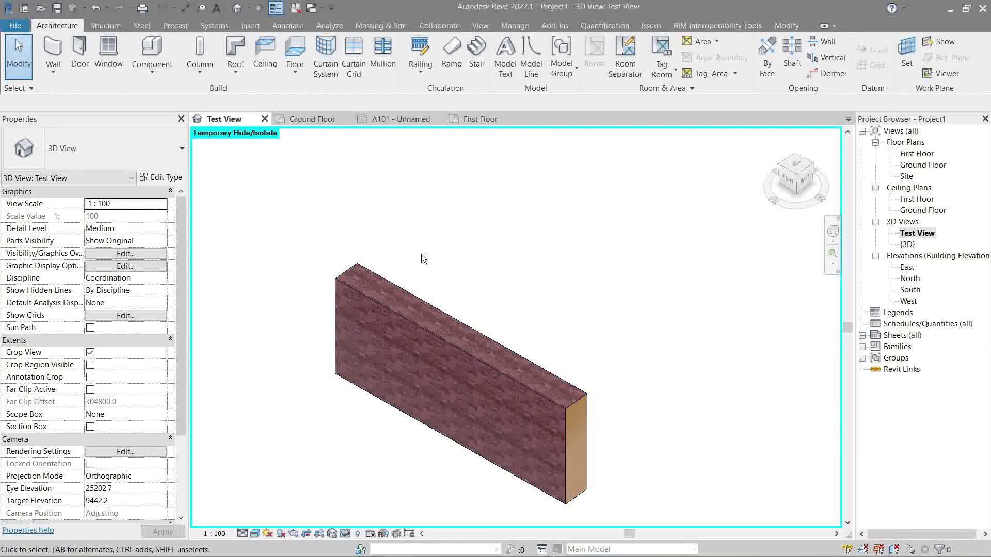
pyautogui.click(344, 534)
pyautogui.click(374, 520)
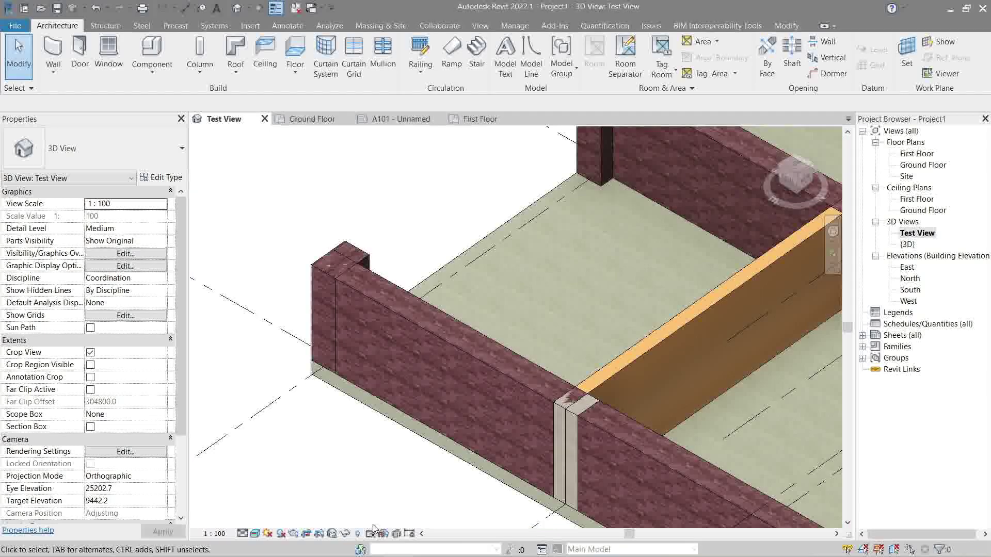
pyautogui.click(345, 535)
pyautogui.click(297, 456)
pyautogui.click(376, 395)
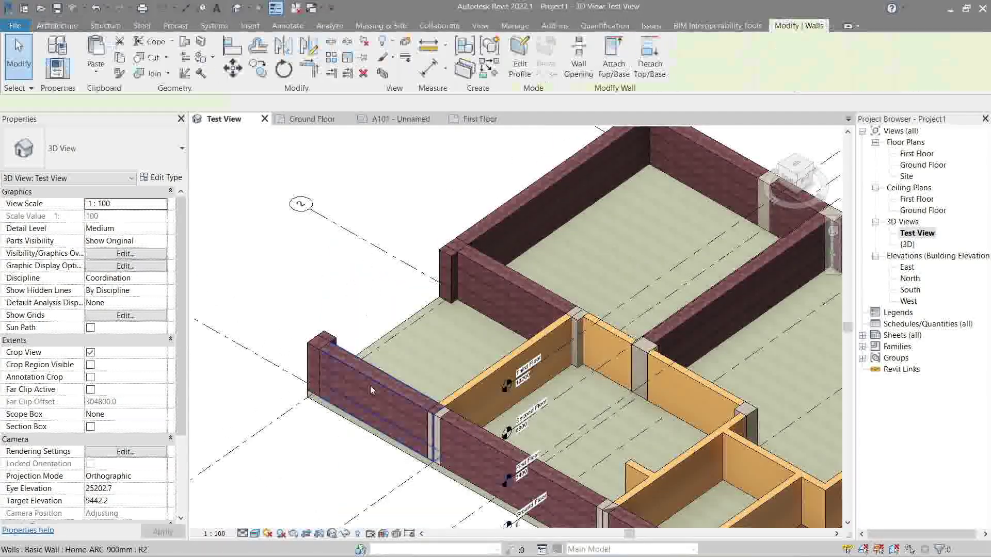
pyautogui.click(333, 536)
pyautogui.click(345, 536)
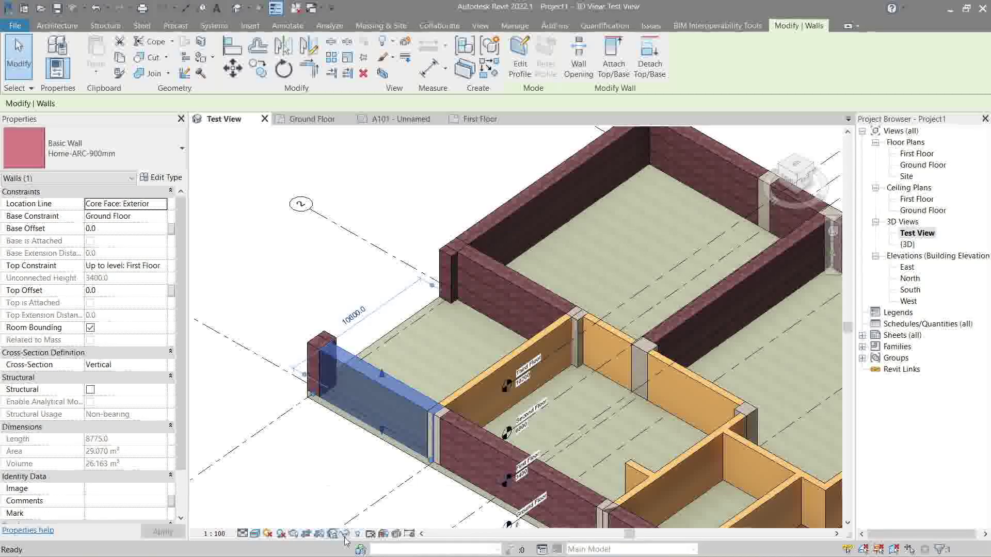
pyautogui.click(346, 535)
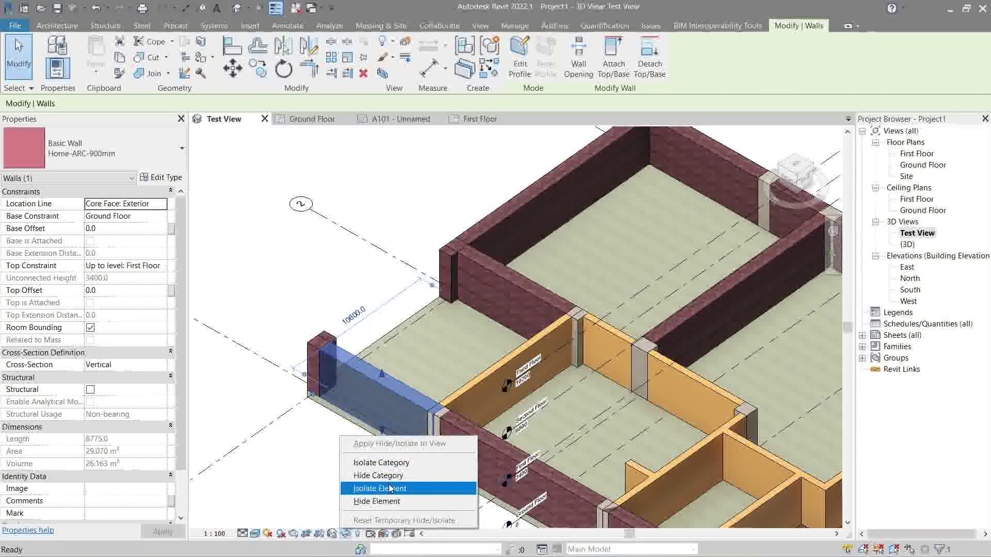
pyautogui.click(418, 329)
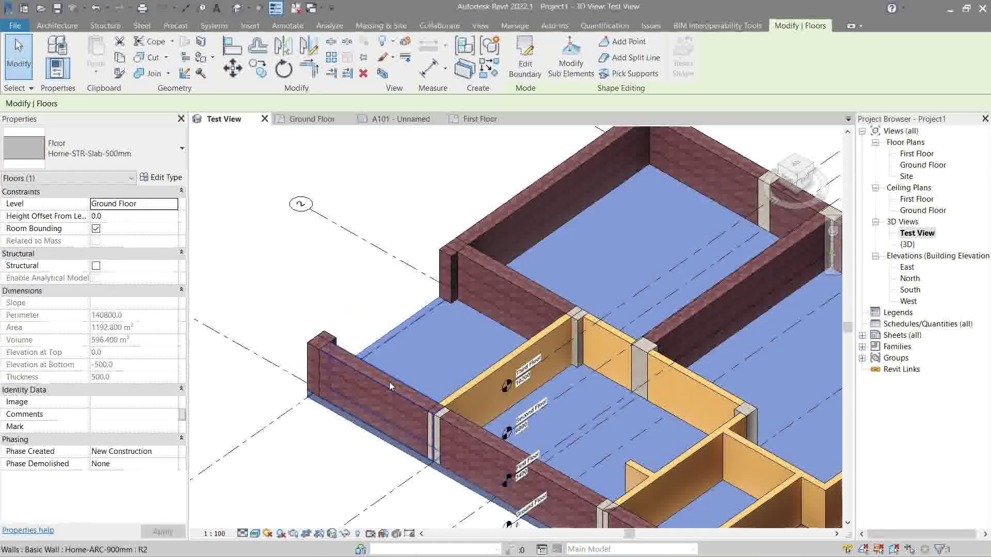
pyautogui.click(389, 382)
pyautogui.moveTo(380, 372); pyautogui.dragTo(284, 299, button='middle')
pyautogui.scroll(-1, 283, 299)
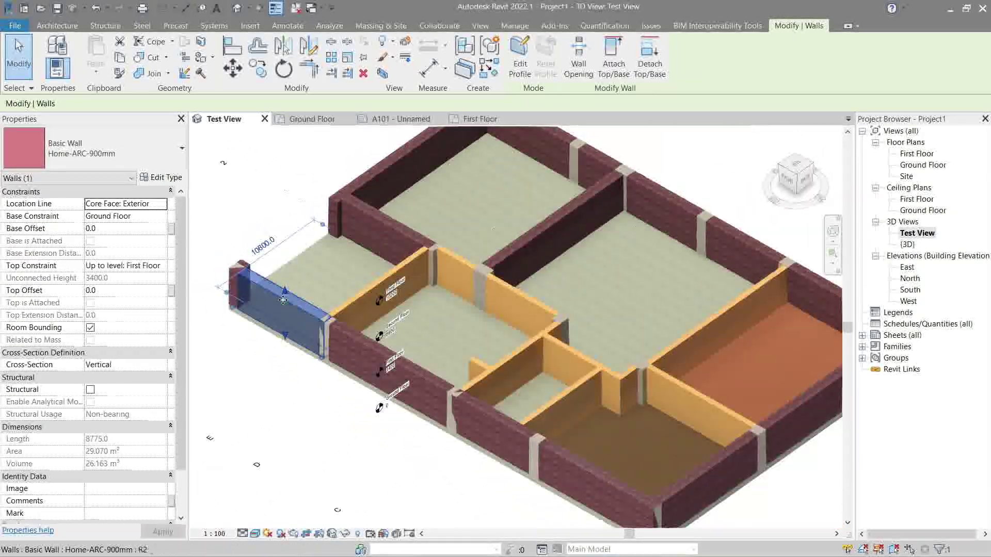
pyautogui.moveTo(315, 330); pyautogui.dragTo(333, 349, button='middle')
pyautogui.click(331, 494)
pyautogui.click(345, 534)
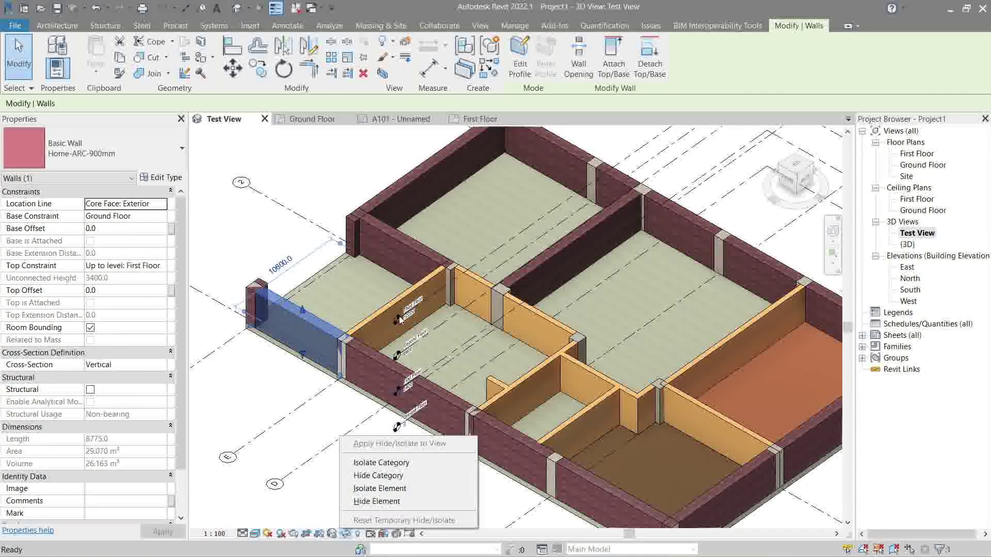
pyautogui.click(381, 462)
pyautogui.scroll(-3, 398, 431)
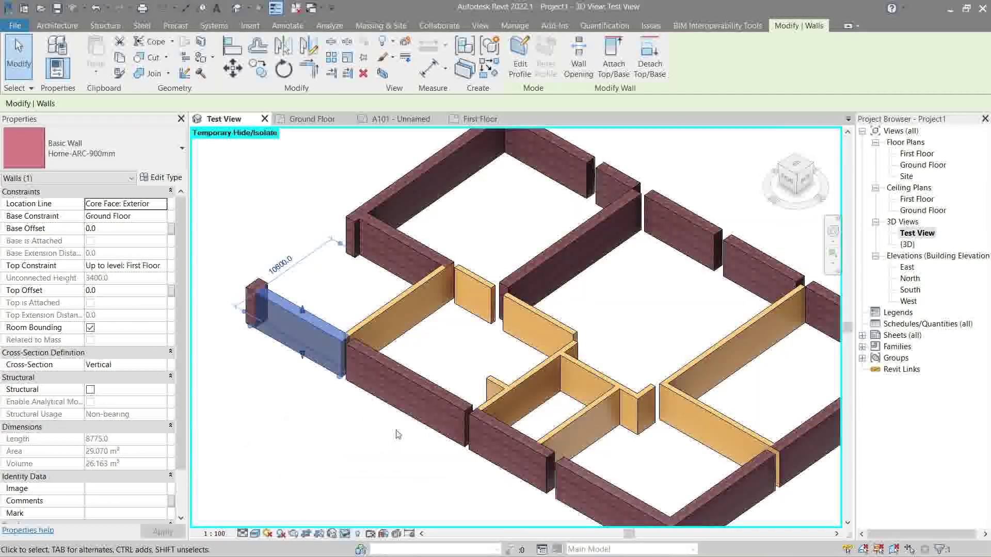
pyautogui.keyDown('shift'); pyautogui.moveTo(398, 430); pyautogui.dragTo(408, 387, button='middle'); pyautogui.keyUp('shift')
pyautogui.scroll(2, 408, 388)
pyautogui.click(409, 387)
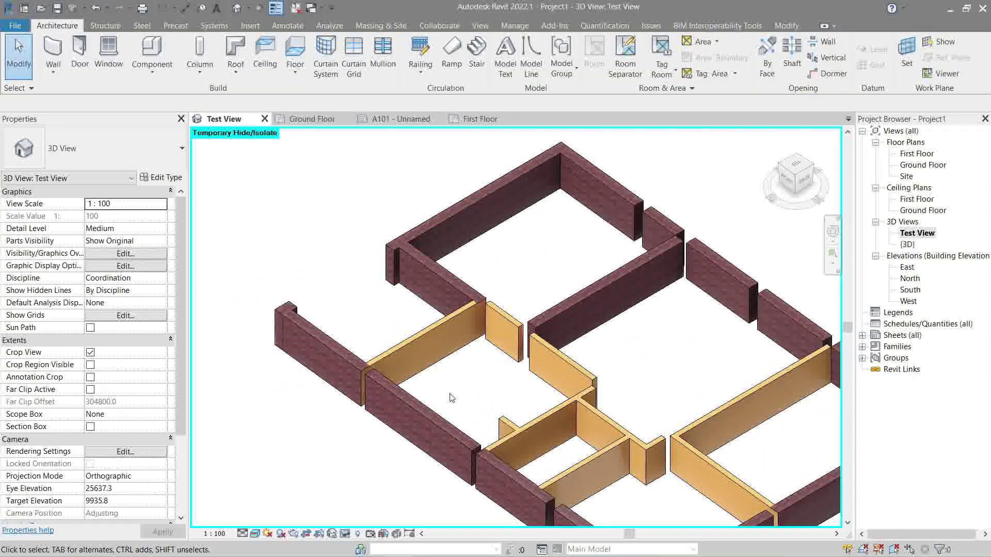
pyautogui.press('h')
pyautogui.press('r')
pyautogui.click(345, 354)
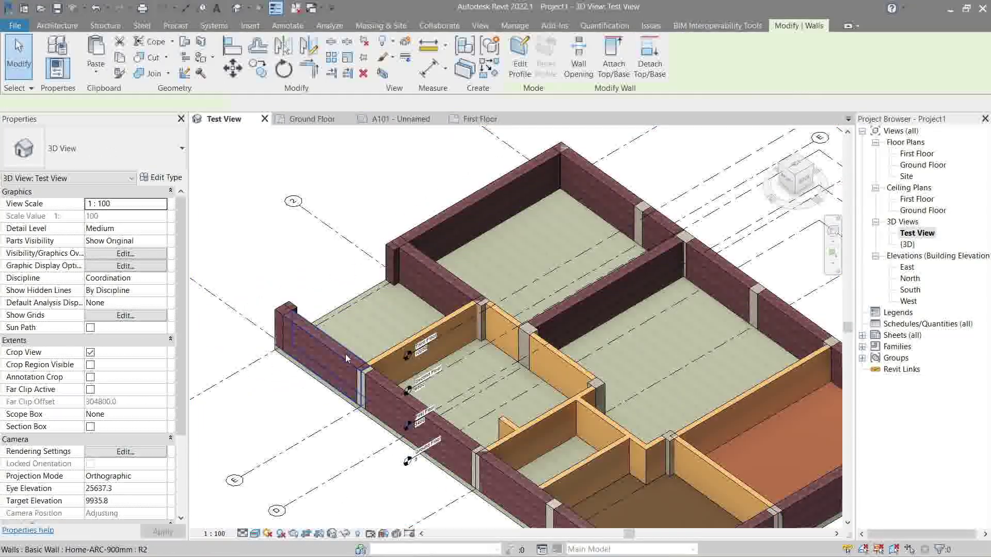
pyautogui.click(341, 537)
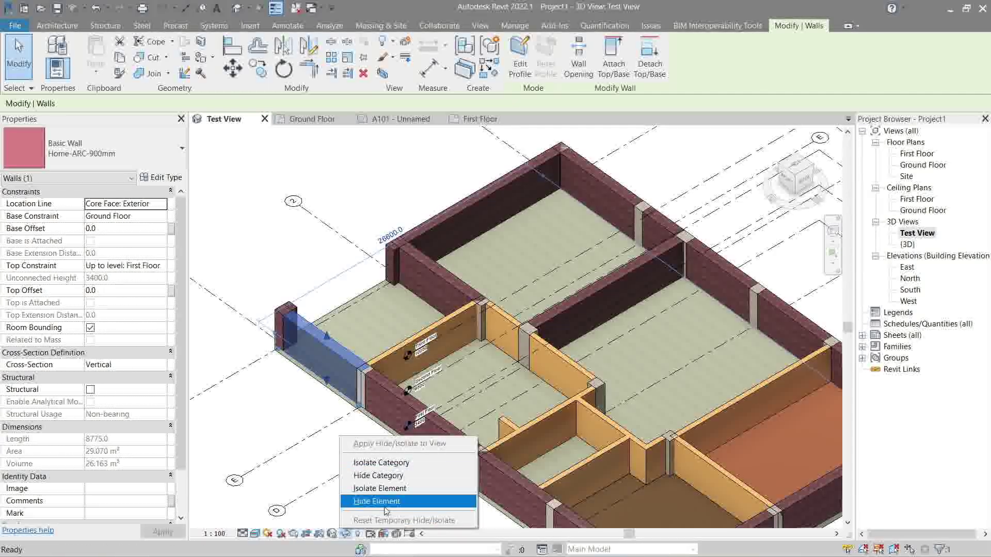
pyautogui.click(378, 476)
pyautogui.keyDown('shift'); pyautogui.moveTo(359, 412); pyautogui.dragTo(376, 398, button='middle'); pyautogui.keyUp('shift')
pyautogui.click(334, 534)
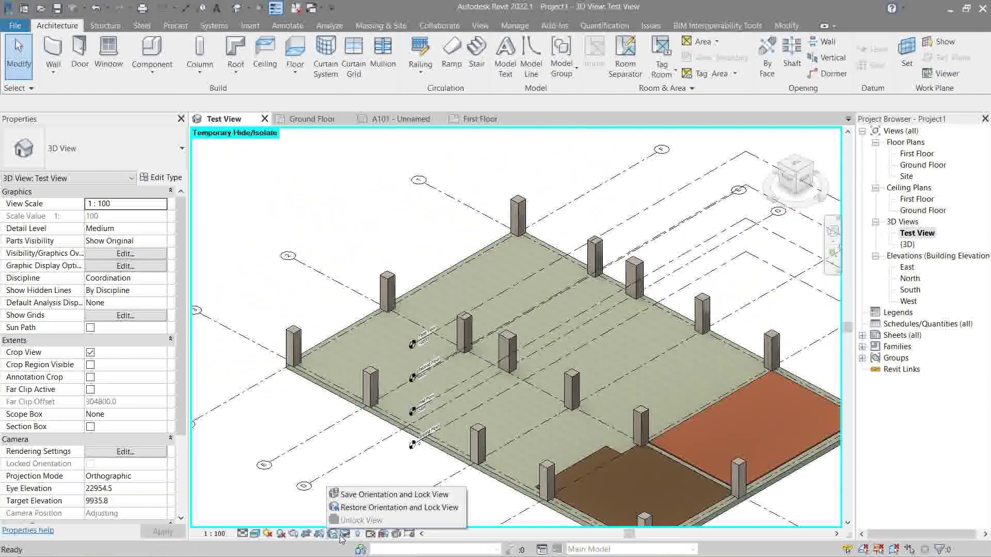
pyautogui.click(345, 534)
pyautogui.click(368, 523)
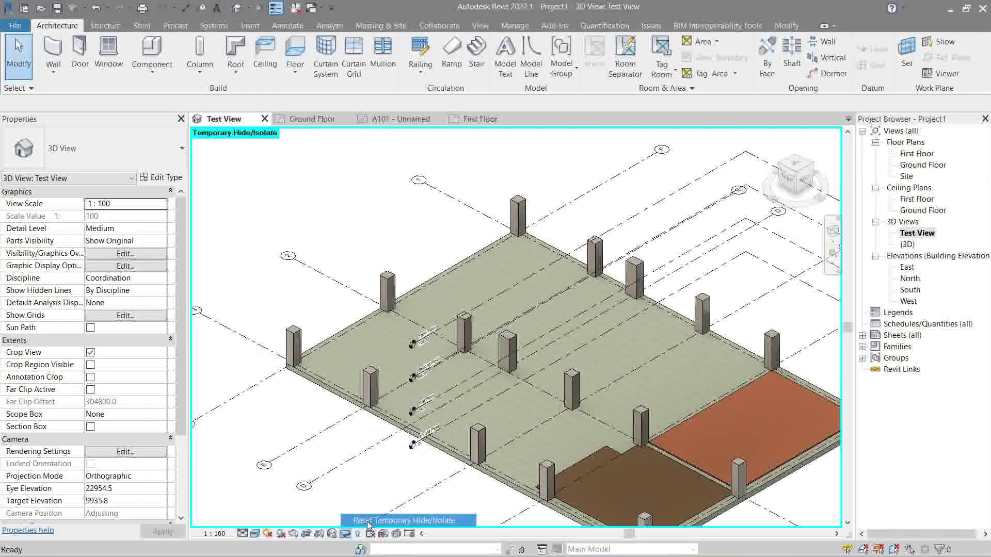
pyautogui.keyDown('shift'); pyautogui.moveTo(317, 264); pyautogui.dragTo(364, 303, button='middle'); pyautogui.keyUp('shift')
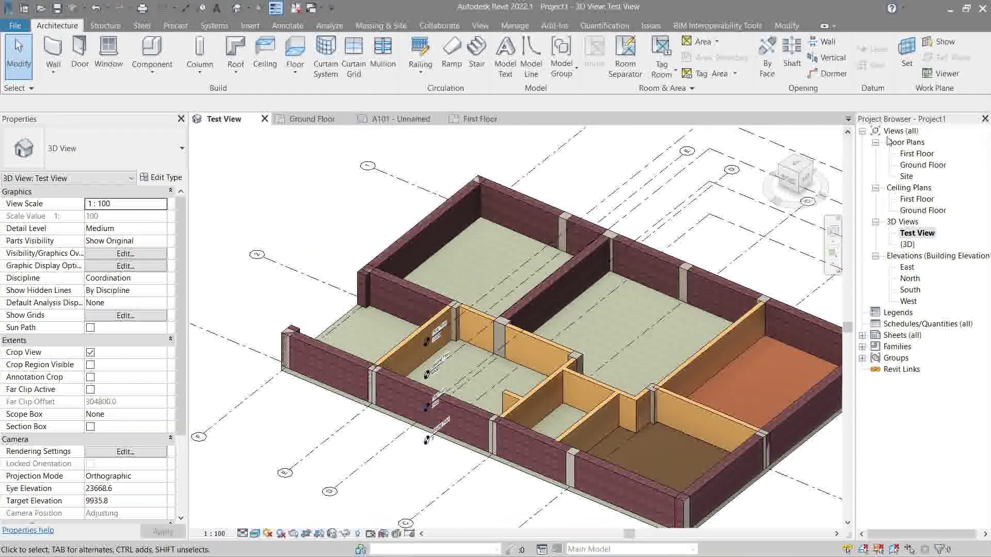
# Open the Ground Floor plan and close the A101 sheet and Test View tabs
pyautogui.doubleClick(921, 166)
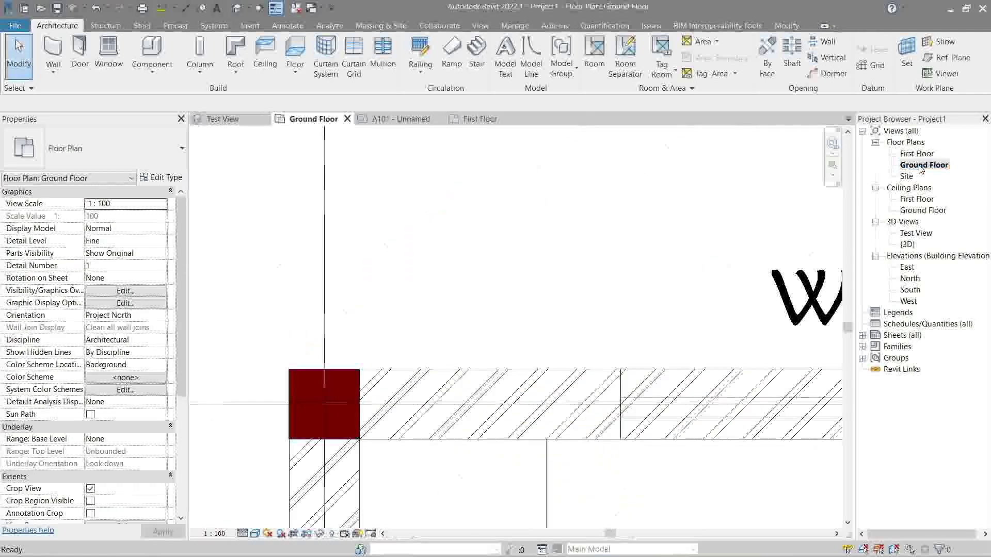
pyautogui.click(390, 122)
pyautogui.click(439, 121)
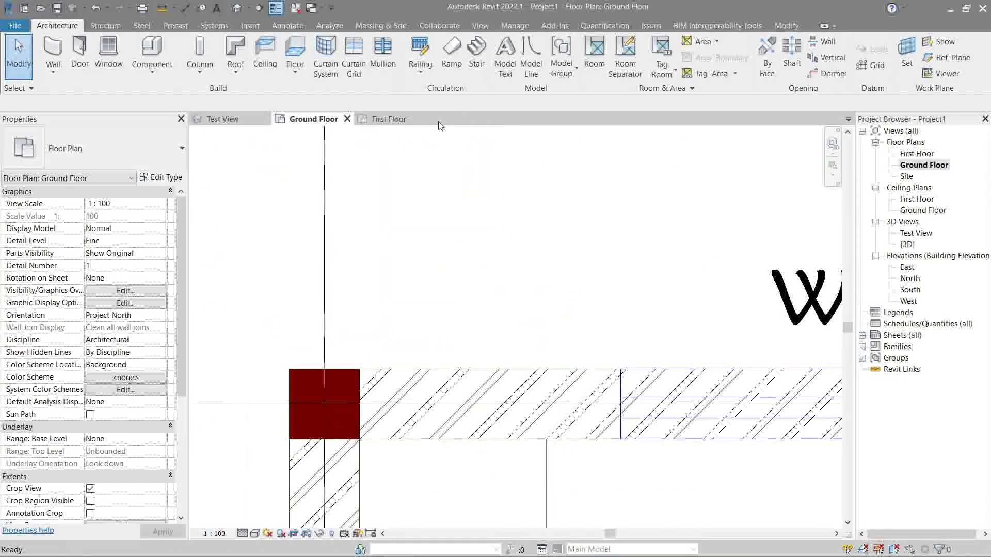
pyautogui.click(406, 125)
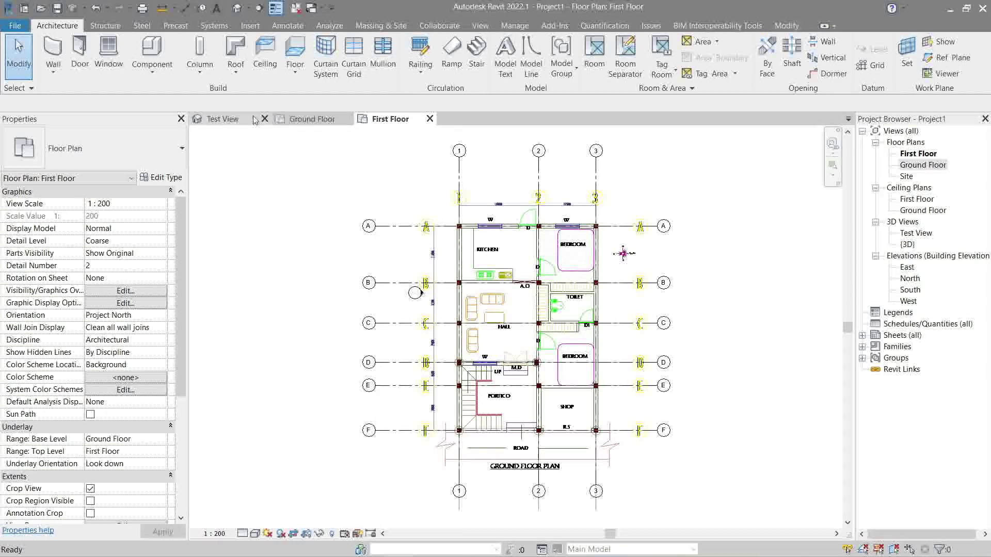
pyautogui.click(222, 119)
pyautogui.click(264, 119)
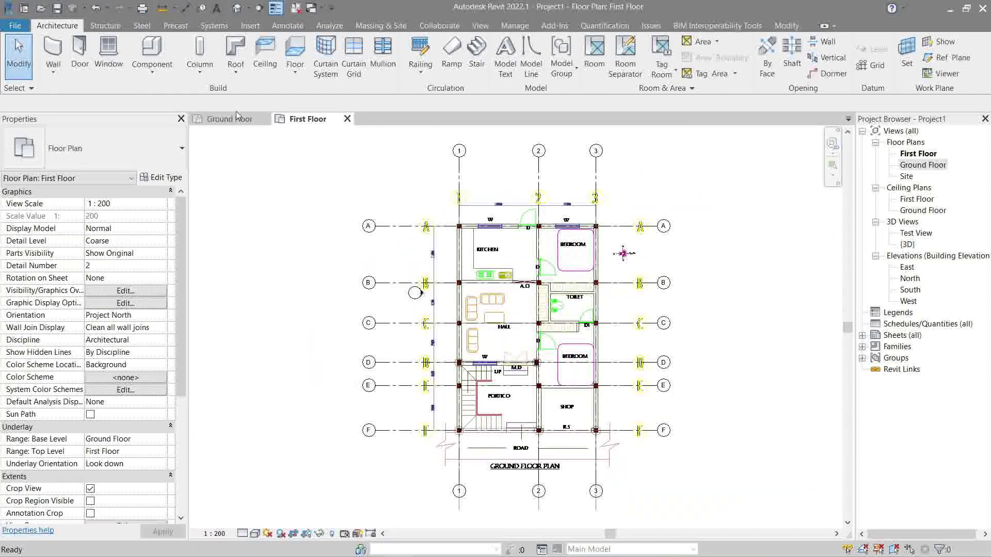
pyautogui.click(236, 118)
pyautogui.click(309, 119)
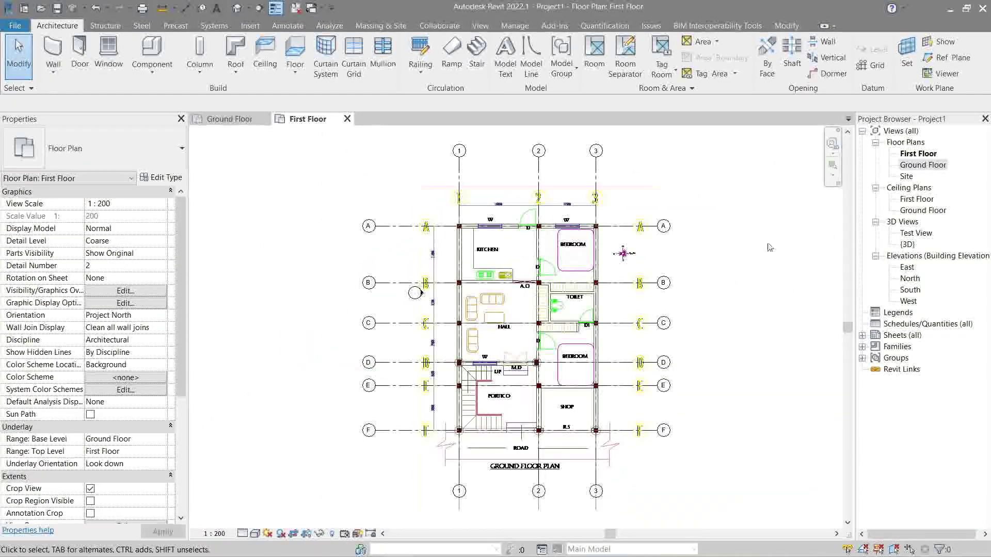
# Delete sheet A101, Test View and {3D} from the Project Browser, then close the First Floor plan
pyautogui.click(862, 336)
pyautogui.click(904, 348)
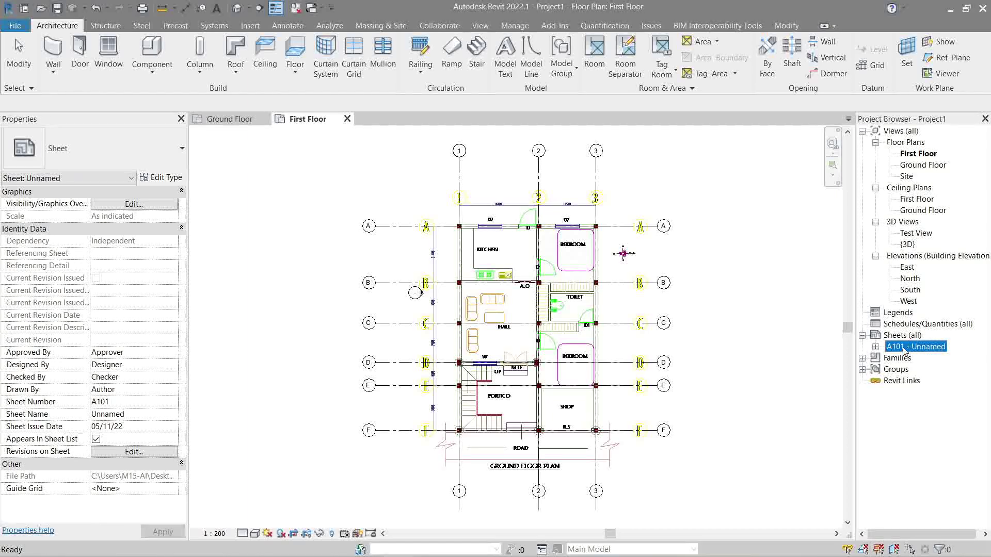
pyautogui.press('Delete')
pyautogui.click(913, 235)
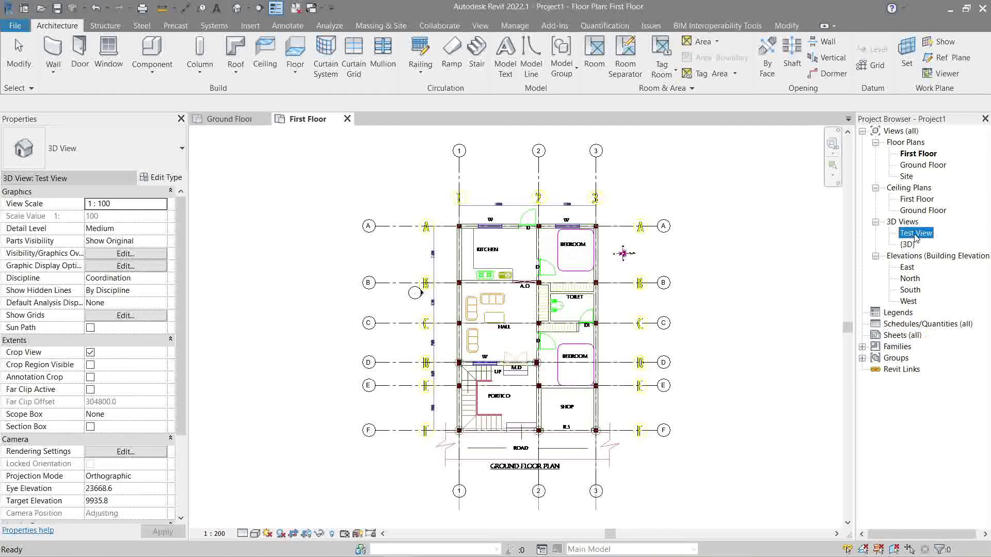
pyautogui.press('Delete')
pyautogui.click(912, 233)
pyautogui.press('Delete')
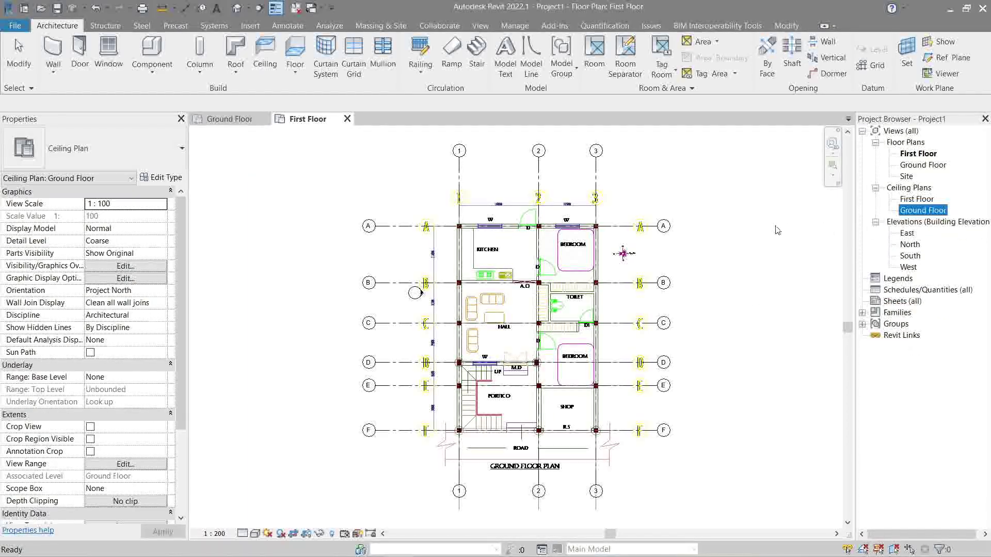
pyautogui.middleClick(310, 122)
# Inspect the Ground Floor walls at true line weights, panning to the column and wall junction
pyautogui.scroll(-2, 531, 288)
pyautogui.moveTo(531, 289); pyautogui.dragTo(423, 217, button='middle')
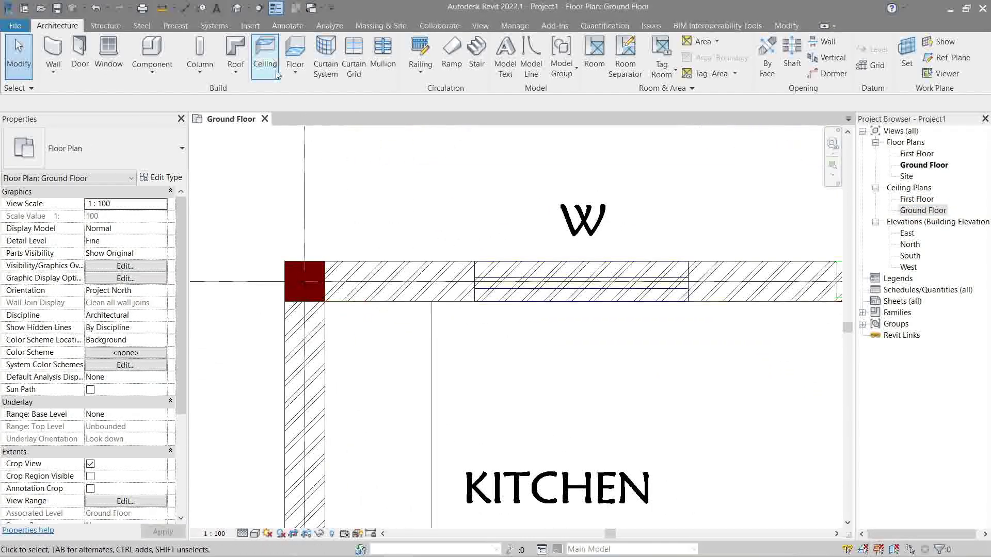
pyautogui.click(276, 8)
pyautogui.scroll(-3, 464, 263)
pyautogui.scroll(-1, 480, 315)
pyautogui.scroll(5, 575, 276)
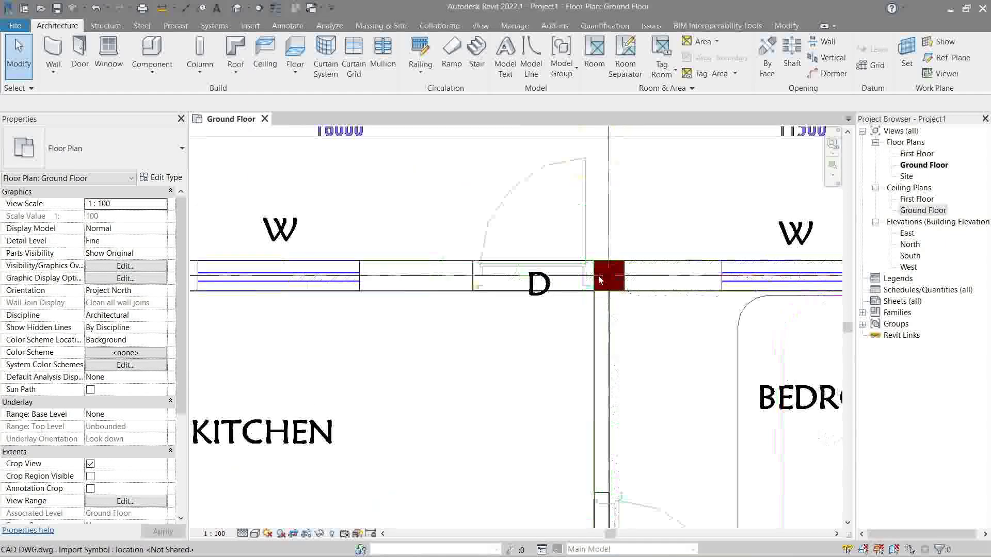
pyautogui.scroll(-2, 613, 276)
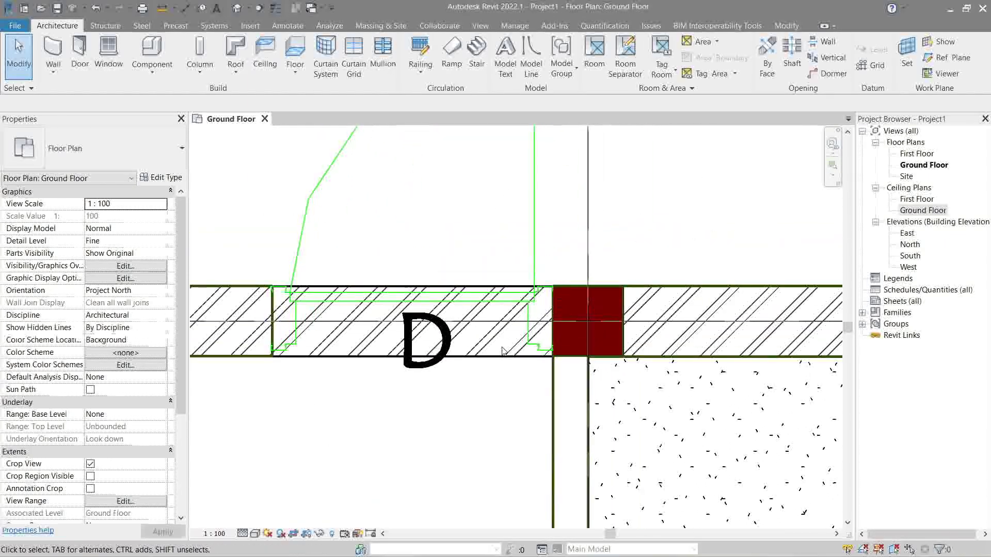
pyautogui.scroll(4, 518, 348)
pyautogui.scroll(-1, 519, 347)
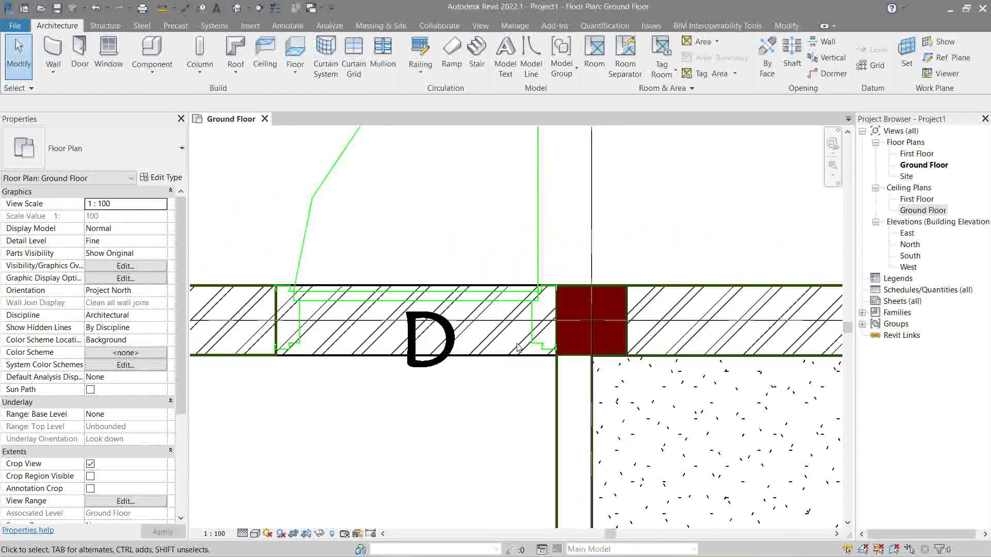
pyautogui.moveTo(678, 298); pyautogui.dragTo(442, 310, button='middle')
pyautogui.scroll(4, 360, 327)
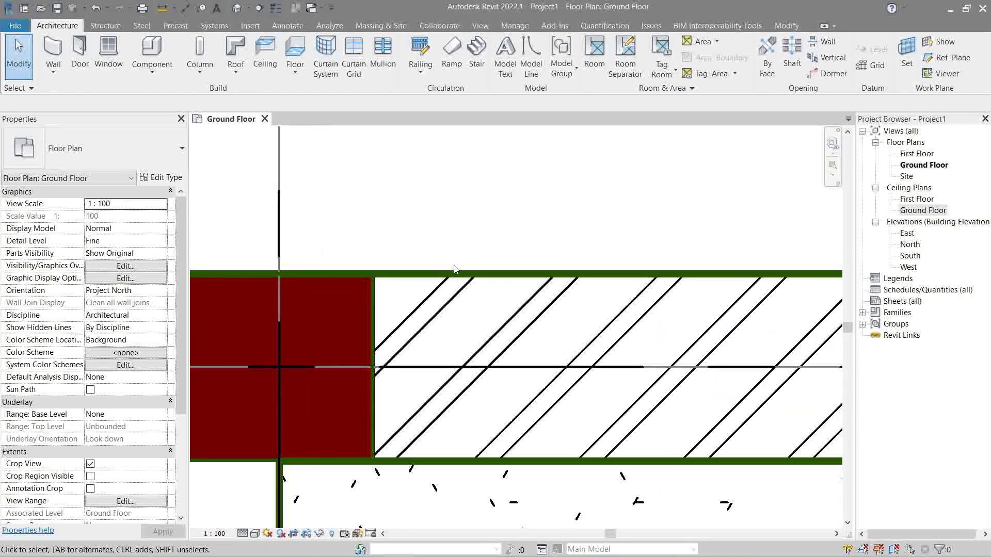
pyautogui.moveTo(518, 228)
pyautogui.mouseDown(button='middle')
pyautogui.moveTo(489, 232)
pyautogui.moveTo(493, 214)
pyautogui.mouseUp(button='middle')
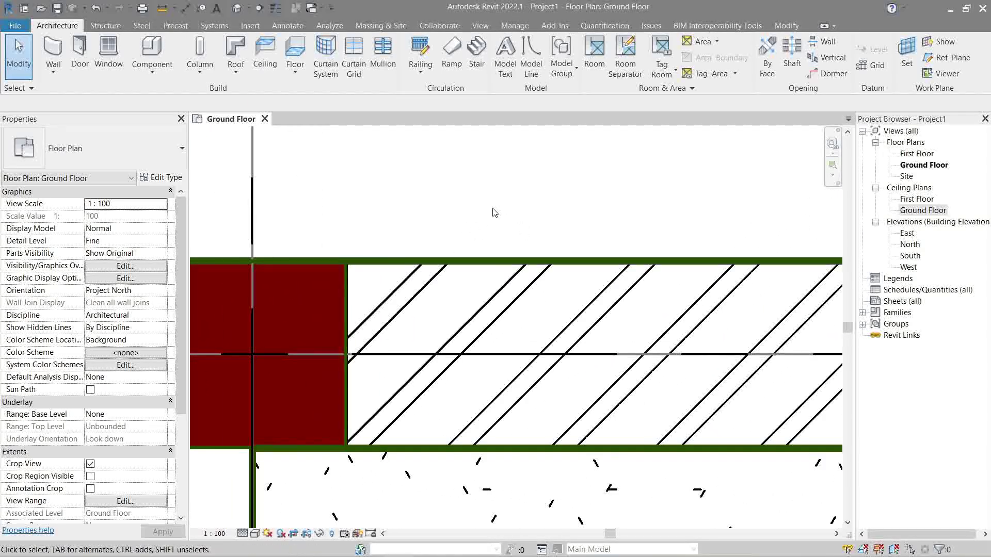
# Toggle Thin Lines on, off and on again so every line draws thin
pyautogui.click(276, 8)
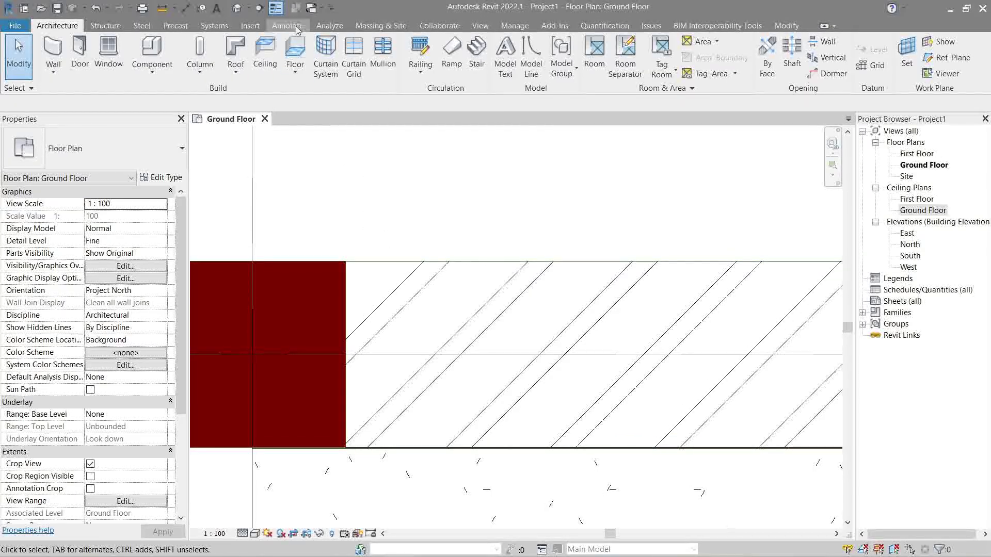
pyautogui.click(274, 15)
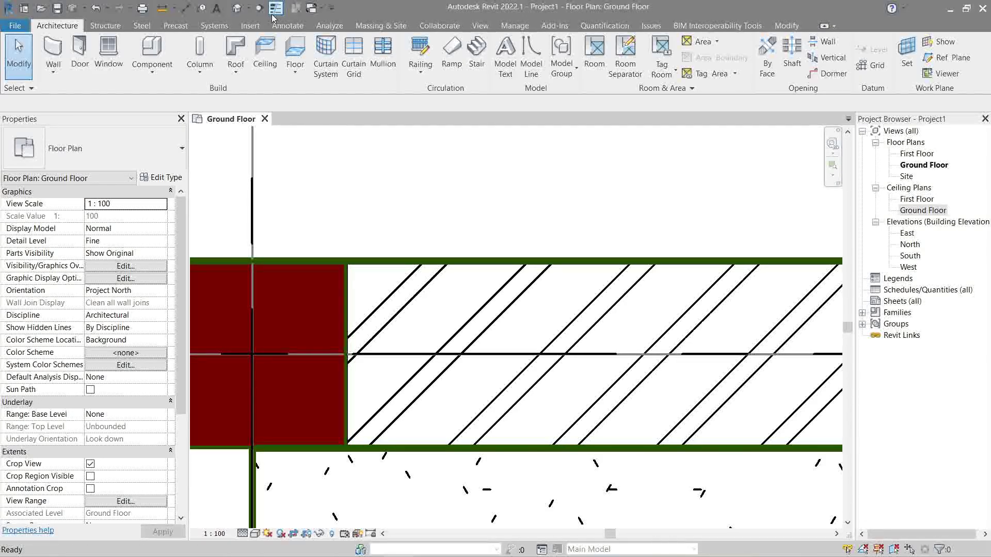
pyautogui.click(274, 15)
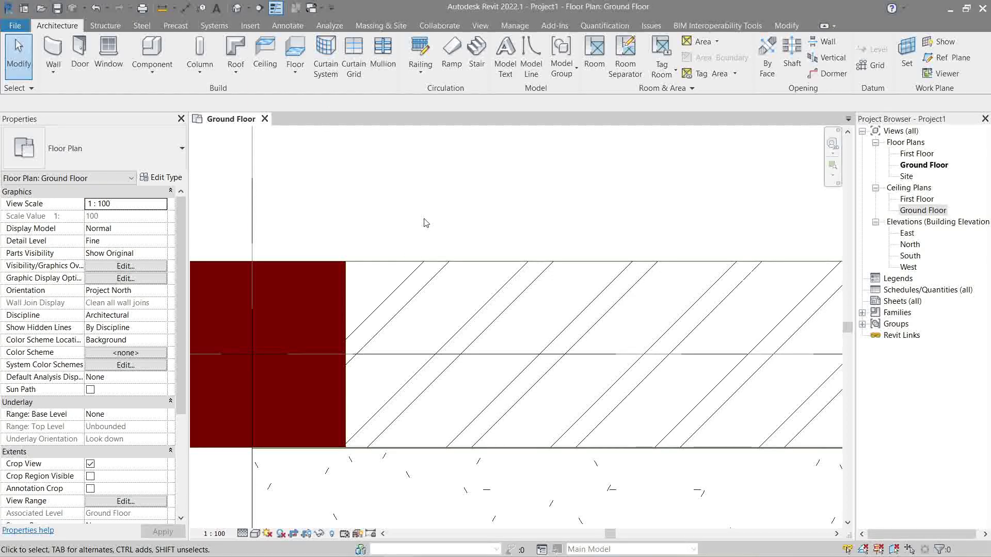
pyautogui.scroll(-5, 427, 222)
pyautogui.scroll(2, 474, 246)
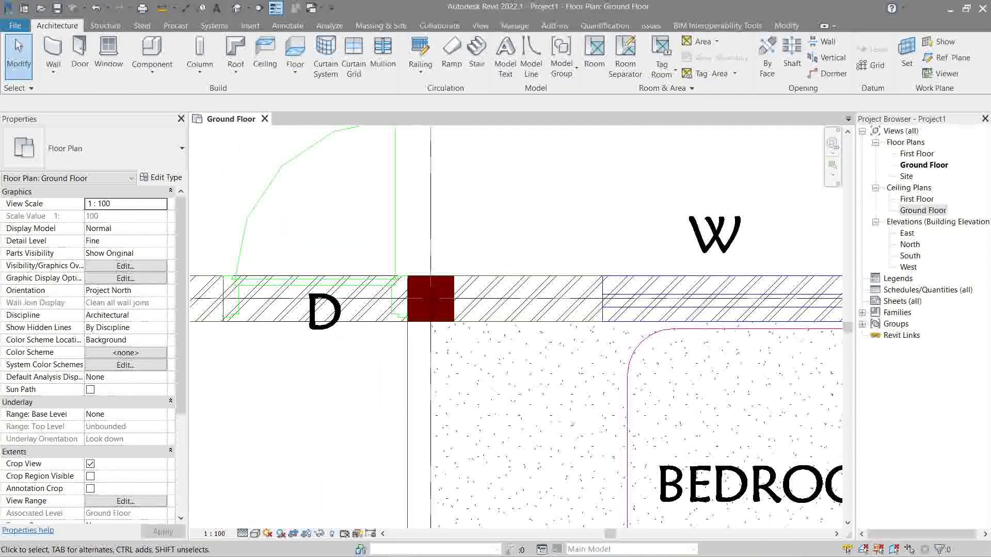
pyautogui.scroll(-1, 590, 455)
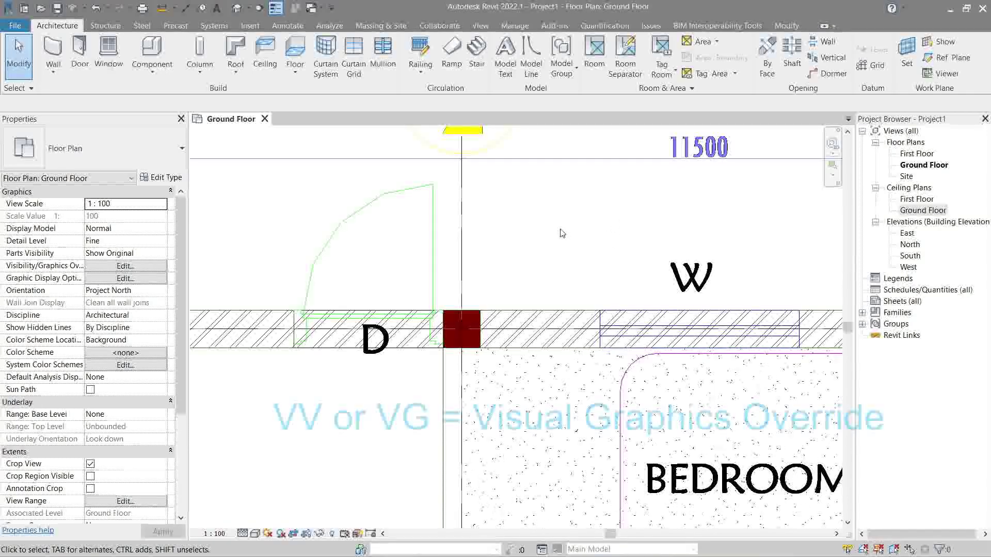
# Switch the Ground Floor plan to the Consistent Colors visual style
pyautogui.press('v')
pyautogui.press('v')
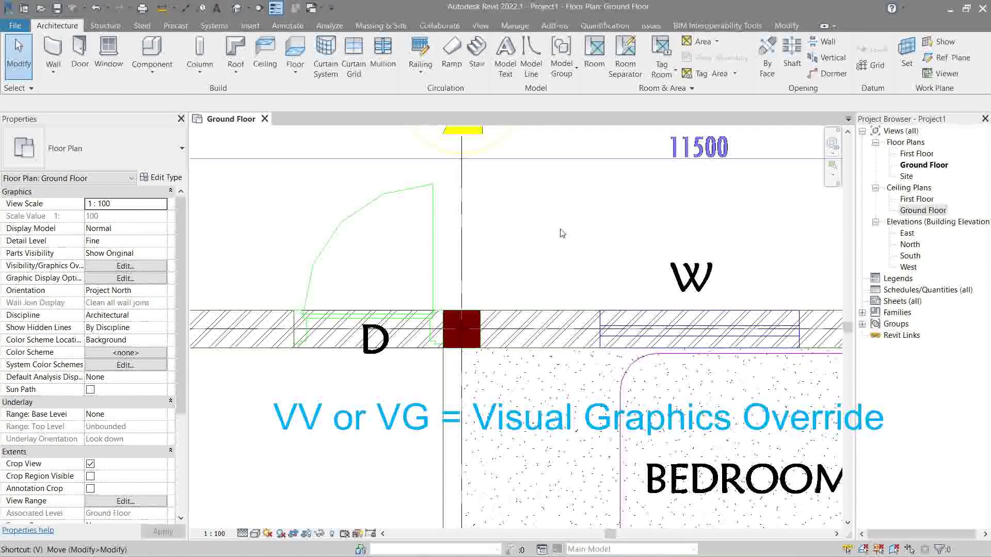
pyautogui.moveTo(318, 148); pyautogui.dragTo(344, 143)
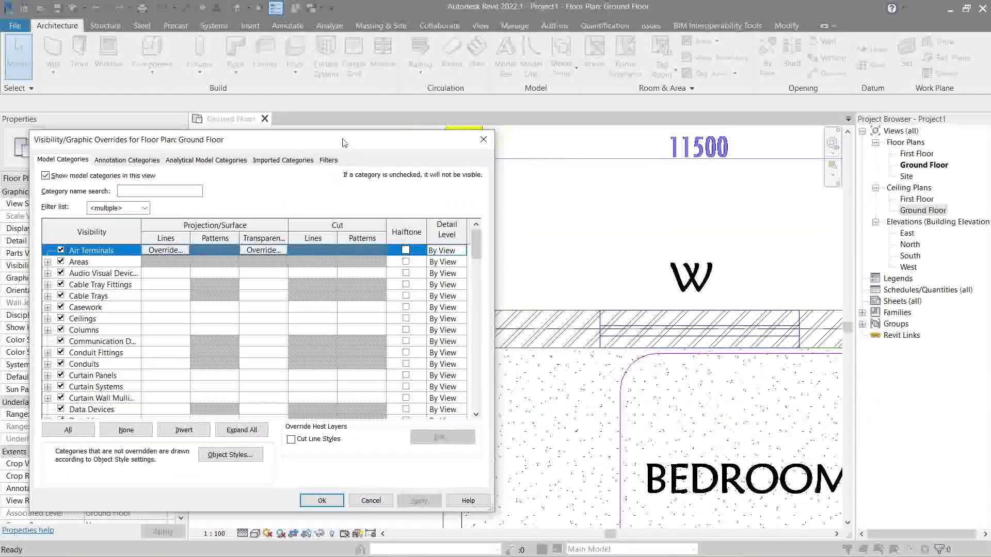
pyautogui.press('Escape')
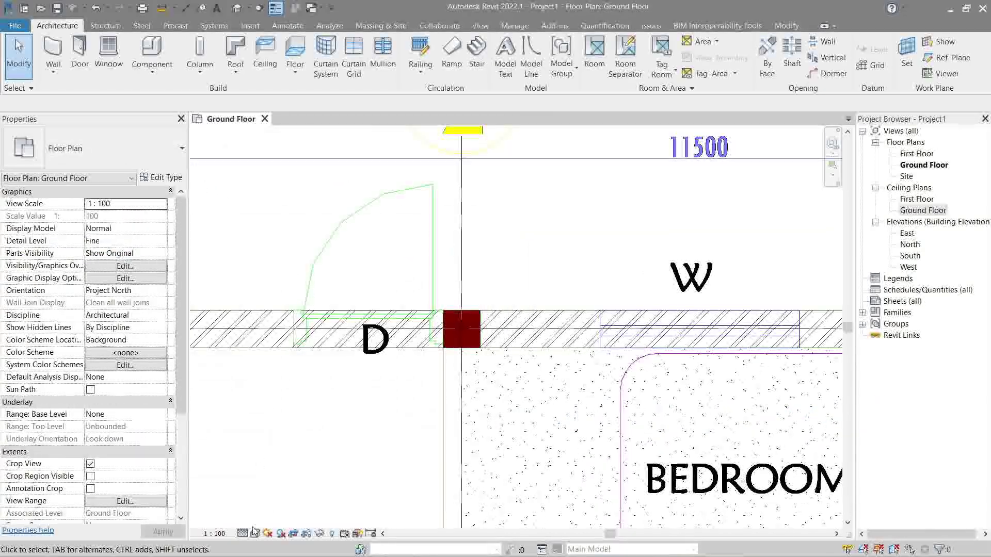
pyautogui.click(255, 534)
pyautogui.click(277, 508)
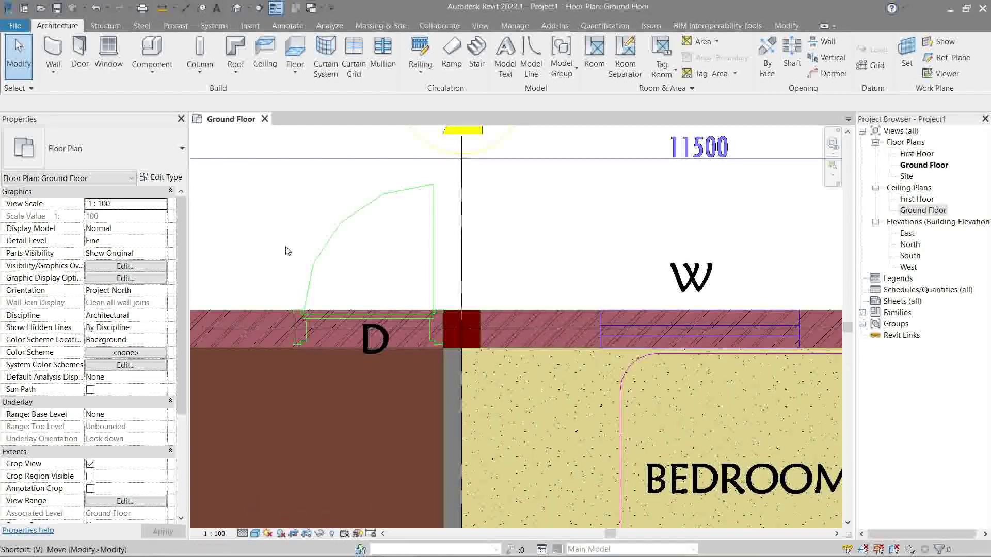
# In Visibility/Graphics, turn off the Walls and Floors categories and apply
pyautogui.press('v')
pyautogui.press('g')
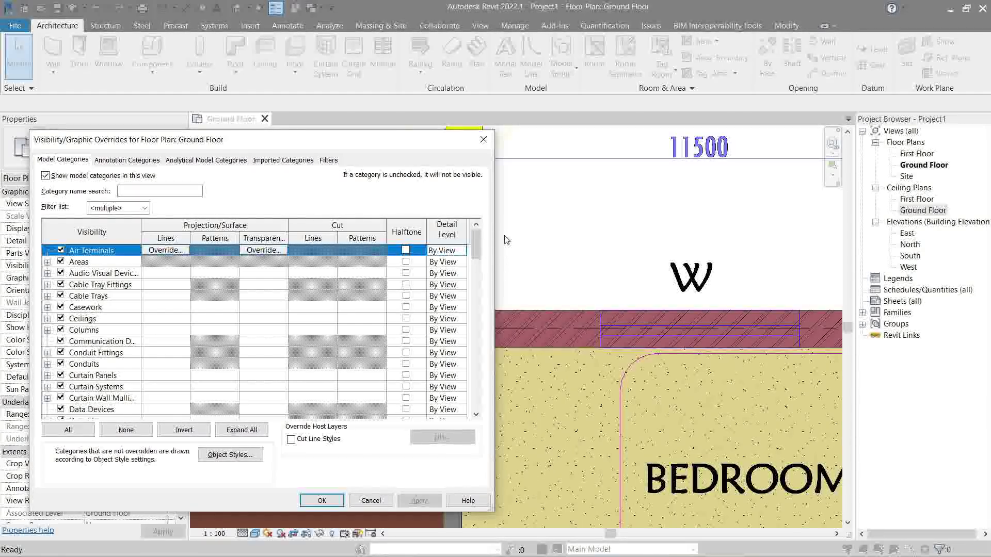
pyautogui.click(331, 319)
pyautogui.press('w')
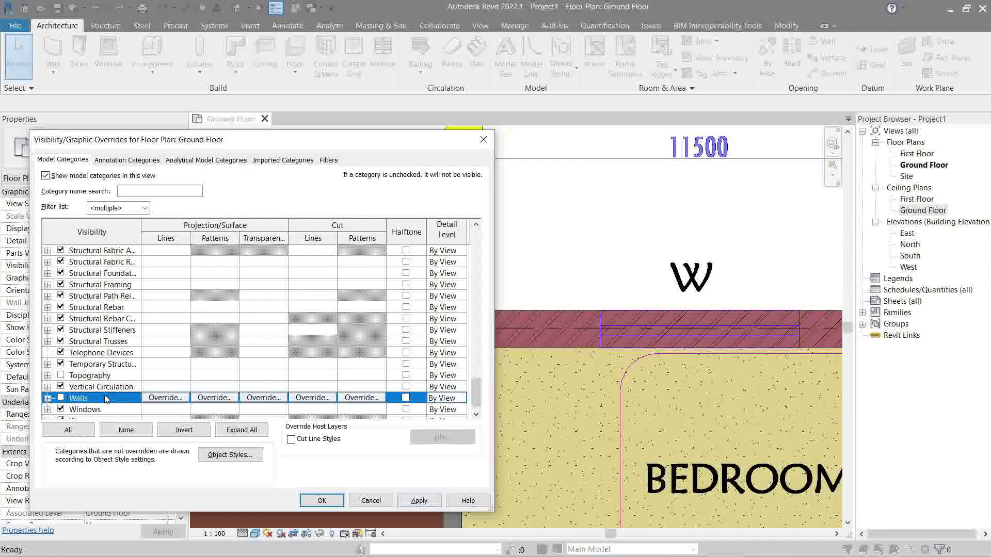
pyautogui.click(419, 500)
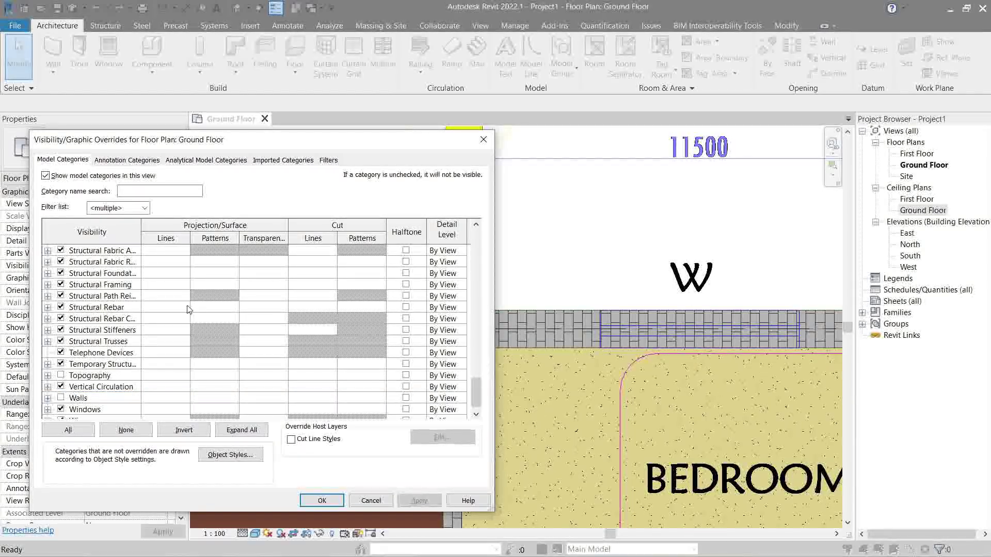
pyautogui.write('flo')
pyautogui.press('space')
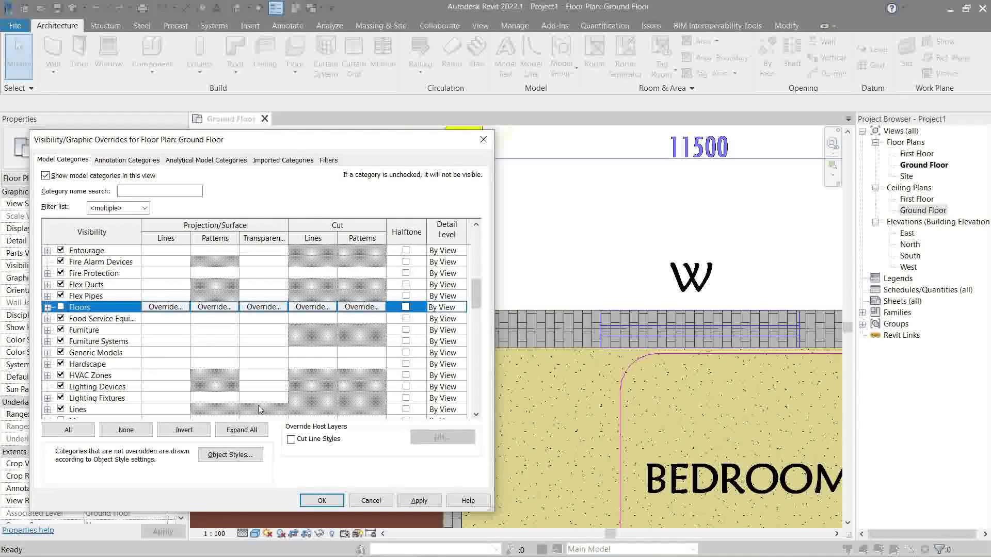
pyautogui.click(419, 501)
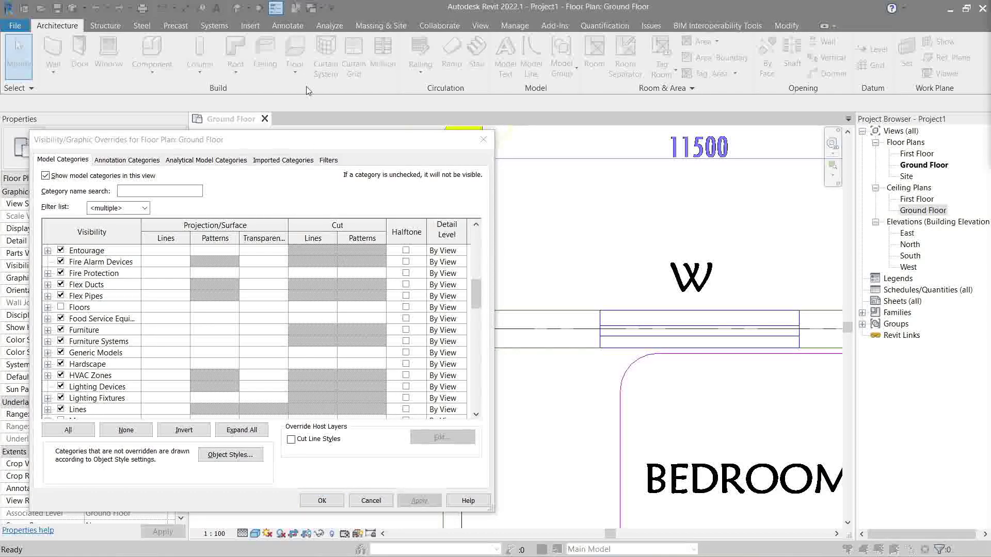
# Turn off the Structural Columns category, apply, and close the dialog
pyautogui.moveTo(319, 147); pyautogui.dragTo(295, 174)
pyautogui.click(189, 391)
pyautogui.scroll(-10, 189, 391)
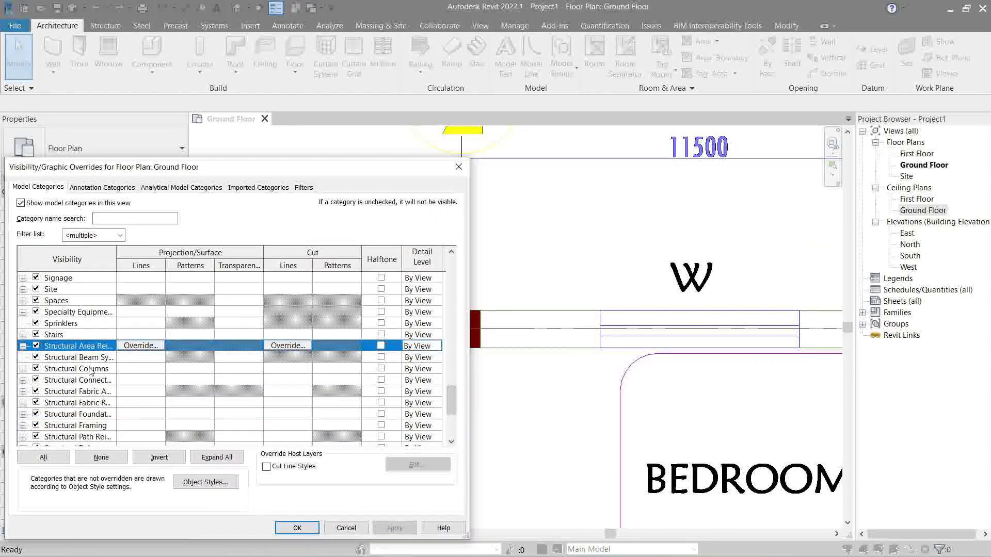
pyautogui.click(88, 368)
pyautogui.click(395, 528)
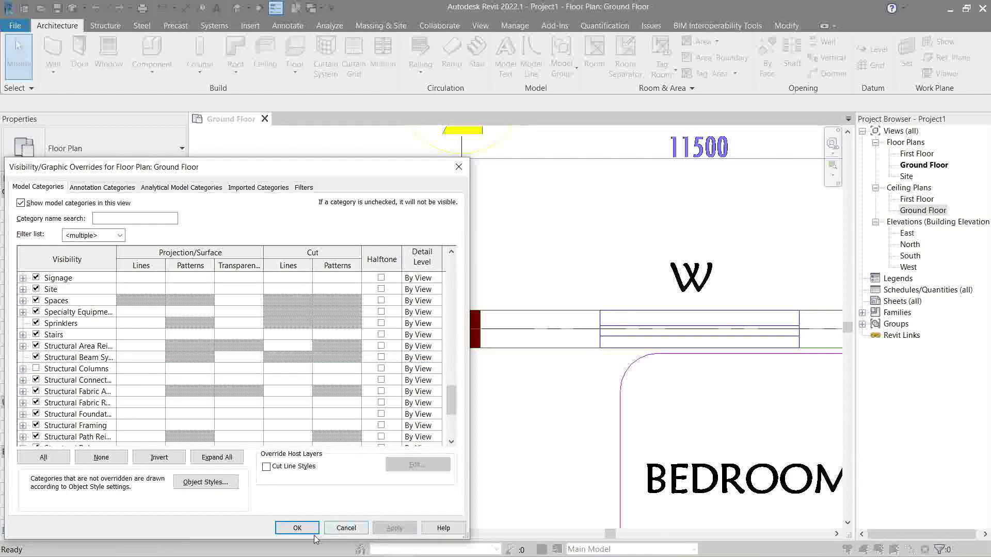
pyautogui.click(298, 528)
# Temporarily hide the imported CAD plan with HH, then restore it with HR
pyautogui.click(673, 320)
pyautogui.press('h')
pyautogui.press('h')
pyautogui.scroll(-4, 485, 281)
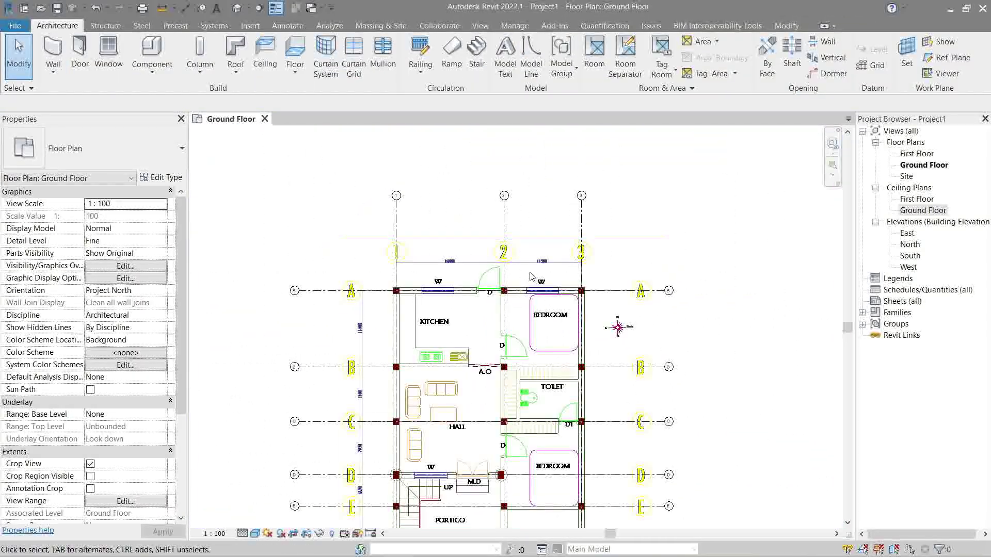
pyautogui.click(525, 287)
pyautogui.press('h')
pyautogui.press('h')
pyautogui.click(536, 270)
pyautogui.press('h')
pyautogui.press('r')
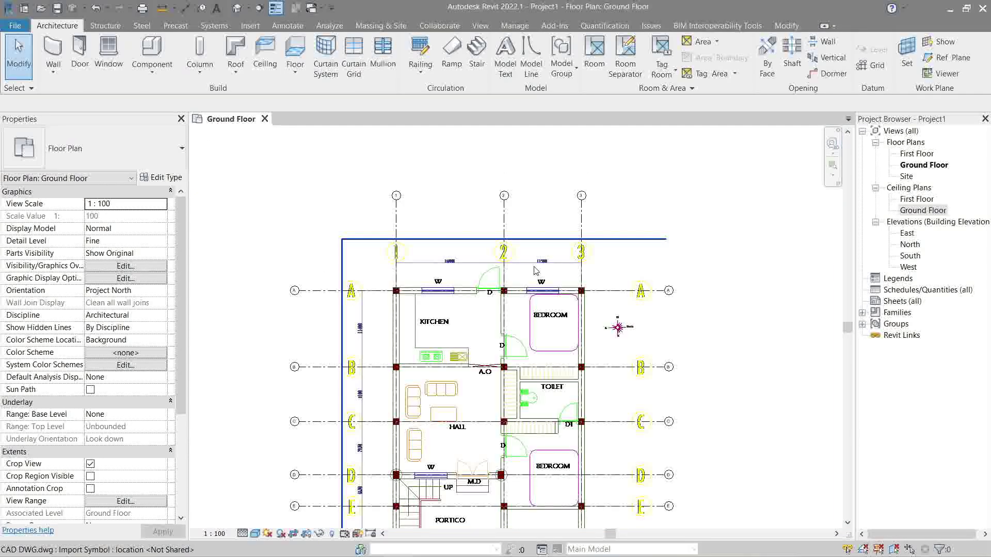
# Turn off CAD DWG.dwg under Imported Categories, leaving only the grids visible
pyautogui.press('v')
pyautogui.press('v')
pyautogui.click(258, 187)
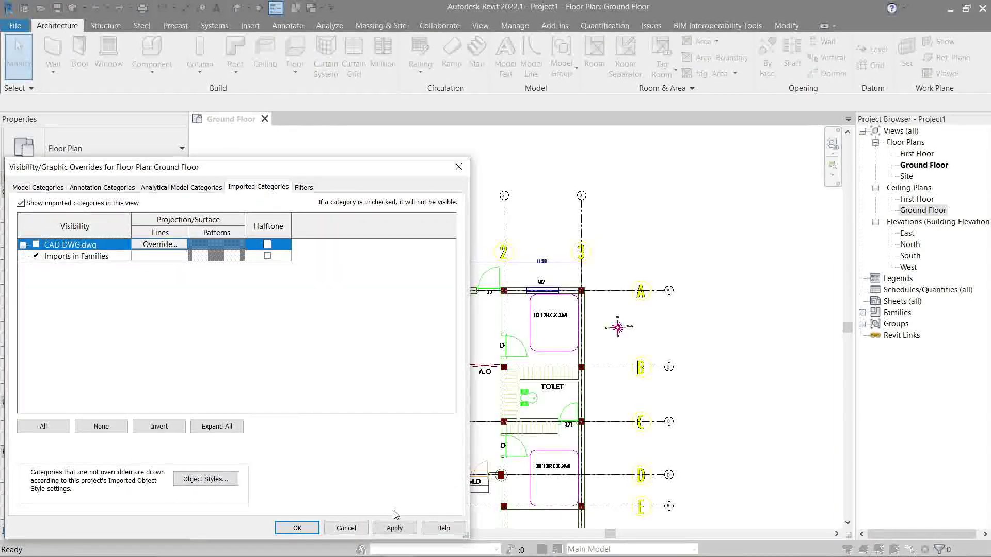
pyautogui.click(395, 528)
pyautogui.click(297, 528)
pyautogui.moveTo(507, 308); pyautogui.dragTo(496, 246, button='middle')
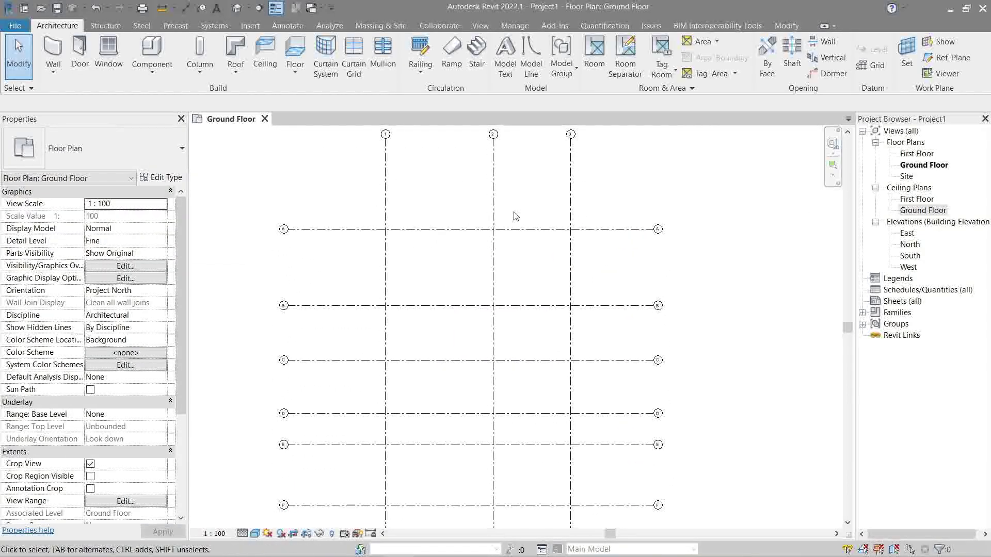
# Open the default 3D view and switch it to the Shaded visual style
pyautogui.doubleClick(917, 154)
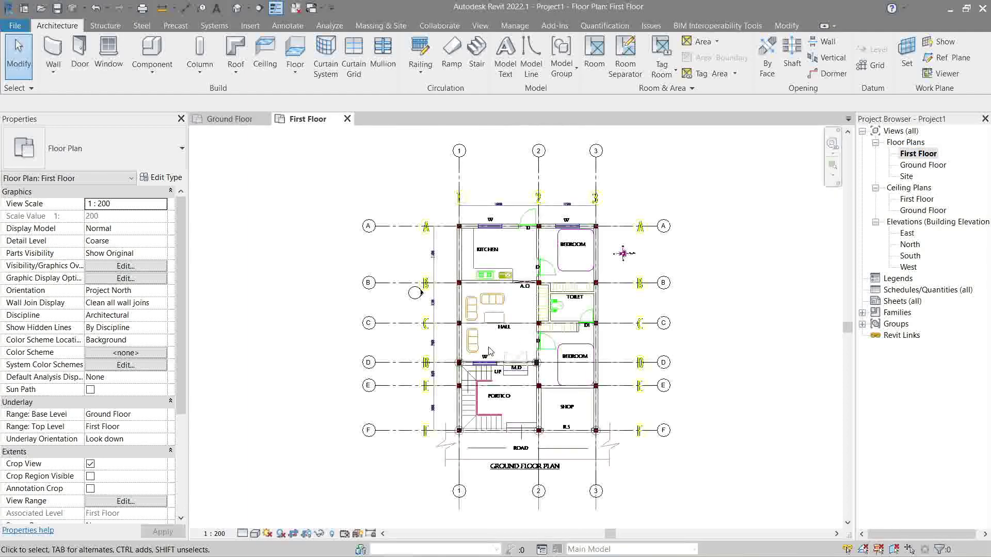
pyautogui.click(347, 119)
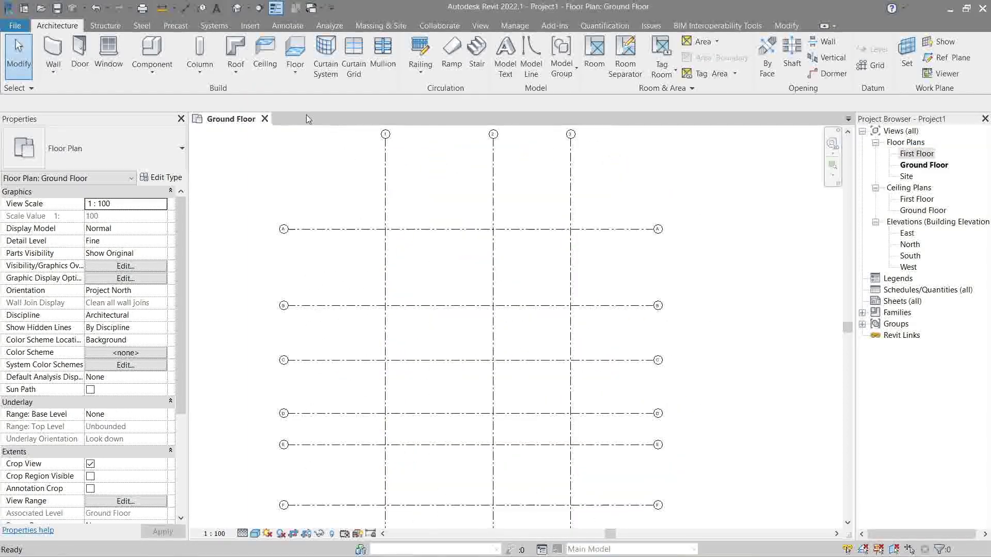
pyautogui.click(237, 8)
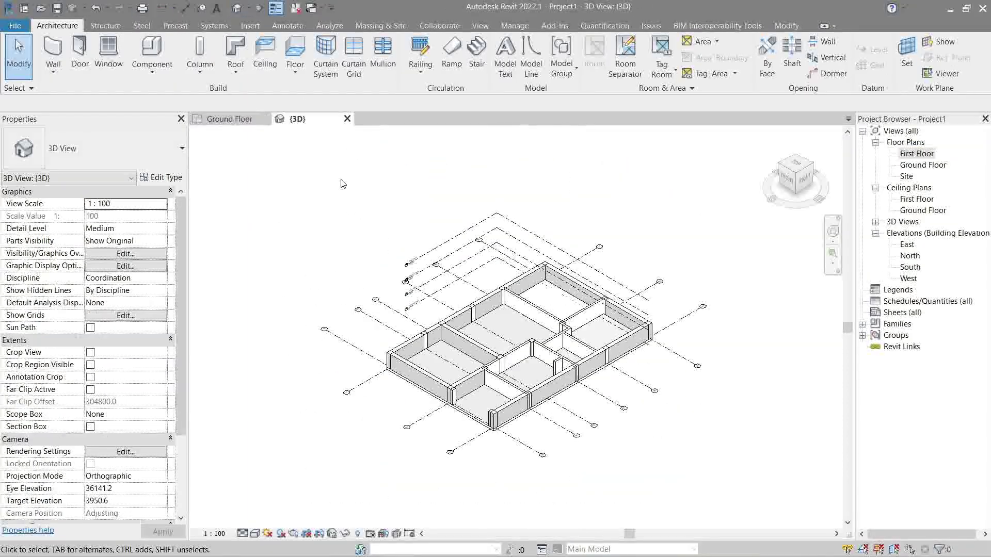
pyautogui.scroll(4, 566, 357)
pyautogui.keyDown('shift'); pyautogui.moveTo(471, 316); pyautogui.dragTo(439, 247, button='middle'); pyautogui.keyUp('shift')
pyautogui.scroll(-3, 439, 247)
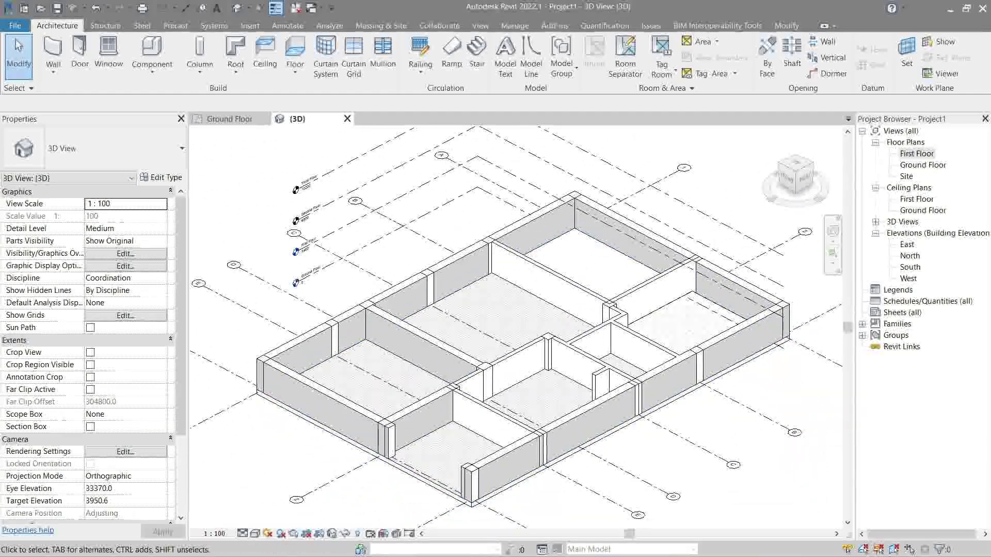
pyautogui.click(255, 534)
pyautogui.click(274, 495)
pyautogui.scroll(-2, 331, 371)
pyautogui.moveTo(330, 371); pyautogui.dragTo(365, 251, button='middle')
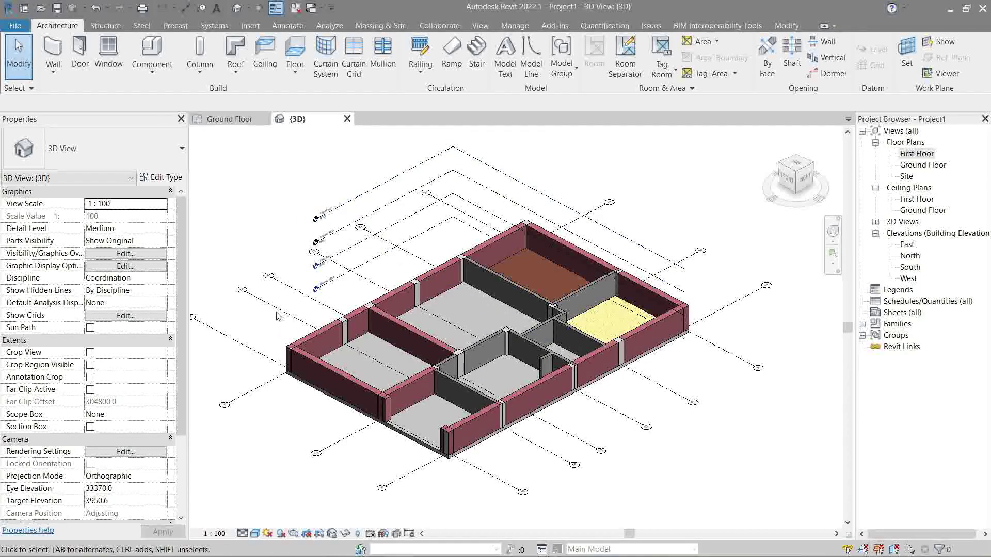
pyautogui.moveTo(277, 214); pyautogui.dragTo(315, 253, button='middle')
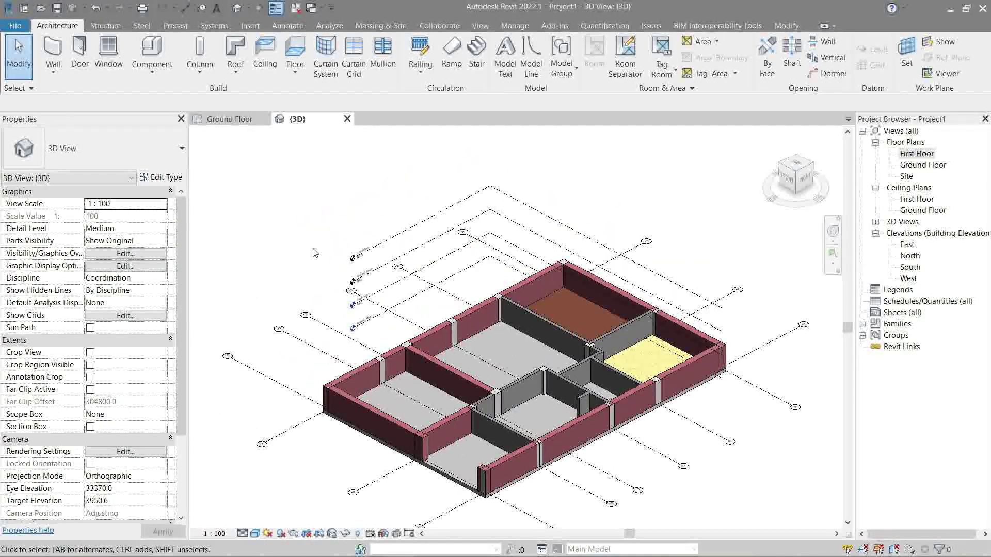
# Turn off the Grids and Levels annotation categories in the 3D view
pyautogui.press('v')
pyautogui.press('g')
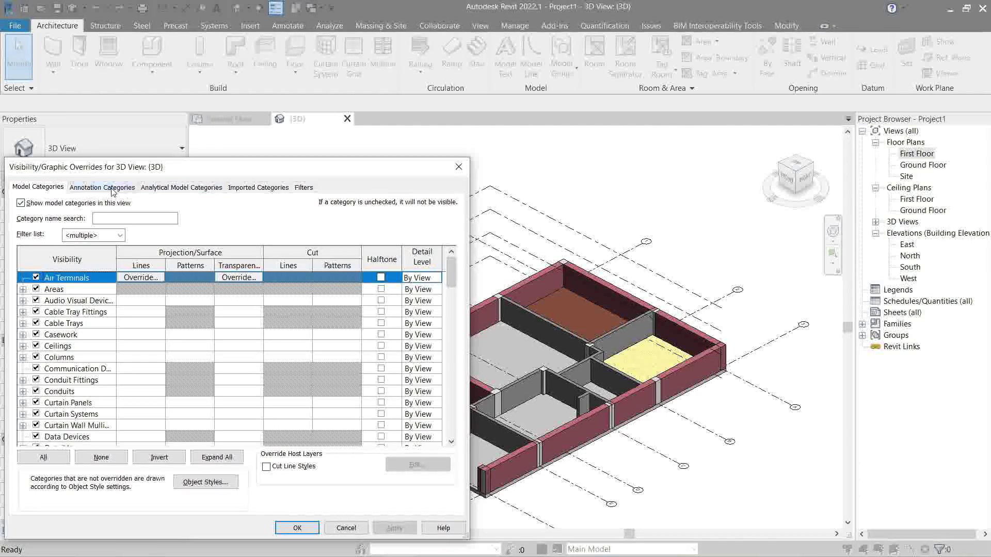
pyautogui.click(113, 192)
pyautogui.press('g')
pyautogui.press('r')
pyautogui.press('space')
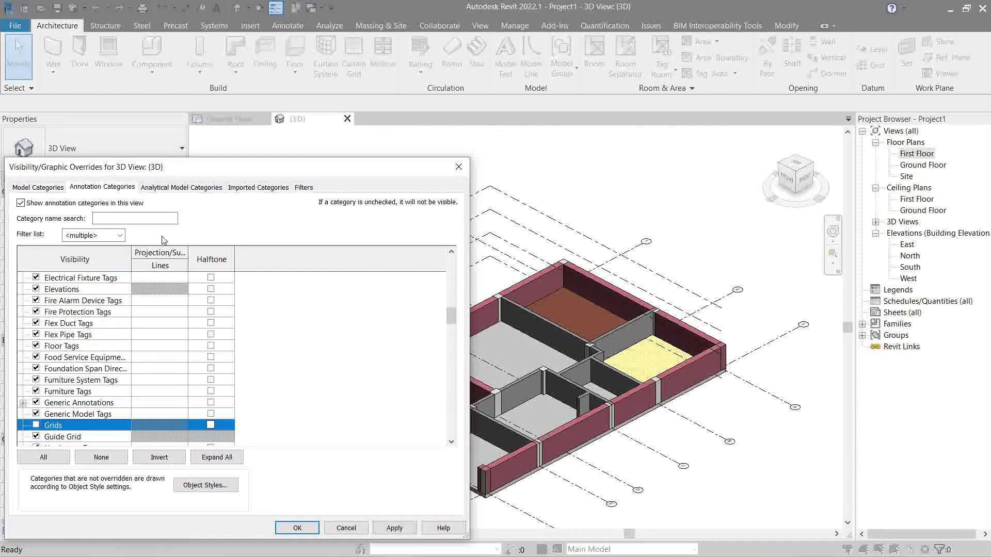
pyautogui.press('l')
pyautogui.click(394, 528)
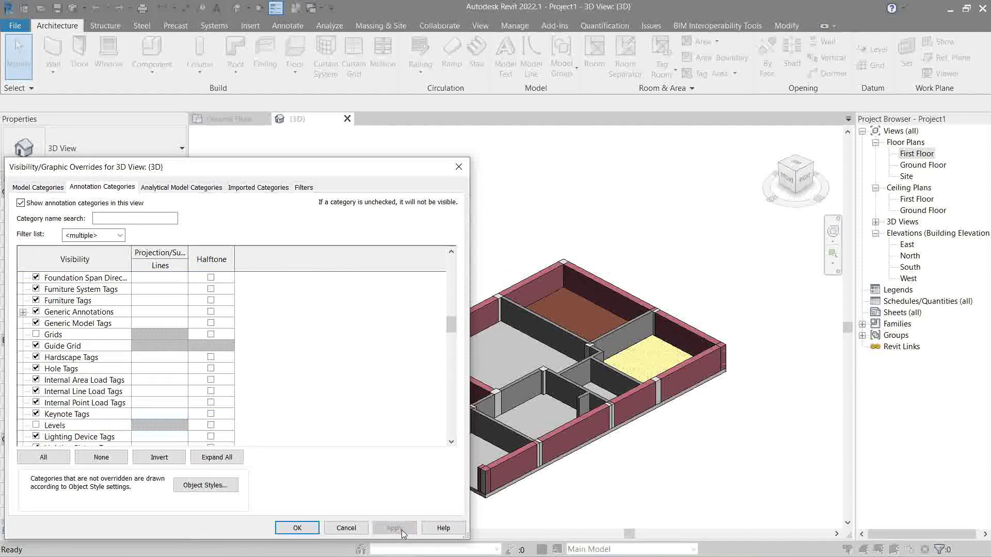
pyautogui.click(297, 528)
pyautogui.scroll(3, 583, 413)
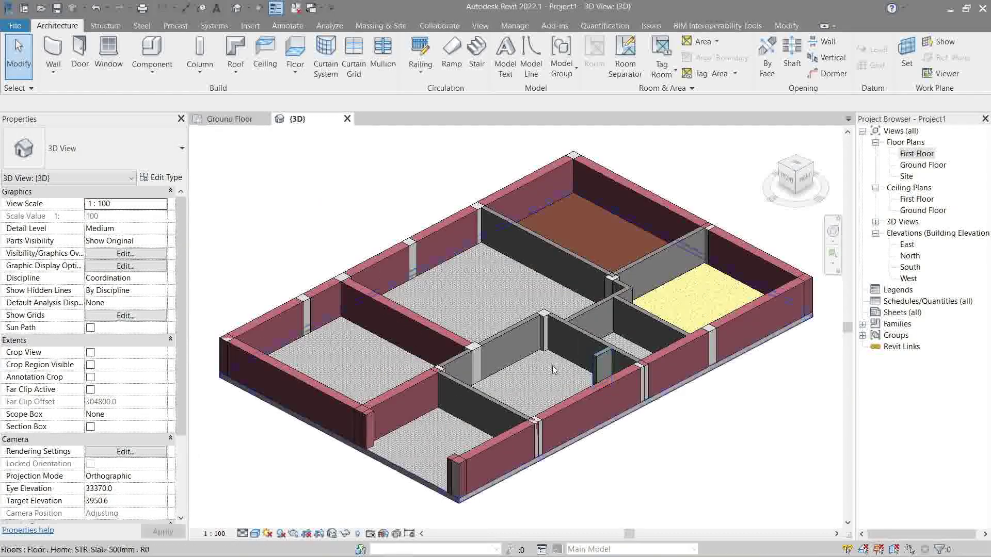
pyautogui.keyDown('shift'); pyautogui.moveTo(609, 388); pyautogui.dragTo(642, 425, button='middle'); pyautogui.keyUp('shift')
pyautogui.scroll(-5, 642, 424)
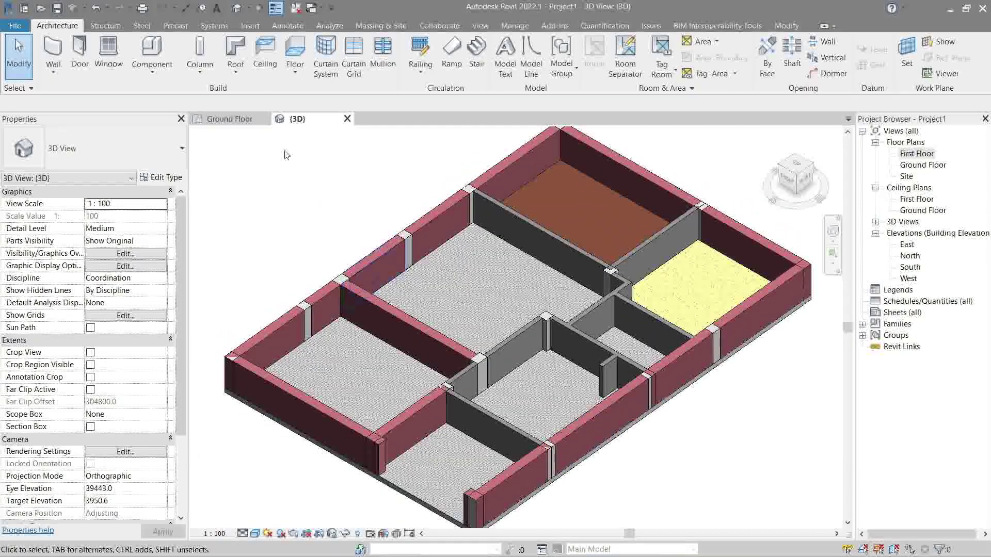
# Open the Ground Floor plan and turn Structural Columns back on in Visibility/Graphics
pyautogui.click(230, 119)
pyautogui.scroll(-1, 334, 294)
pyautogui.moveTo(345, 297)
pyautogui.mouseDown(button='middle')
pyautogui.moveTo(349, 288)
pyautogui.moveTo(362, 293)
pyautogui.mouseUp(button='middle')
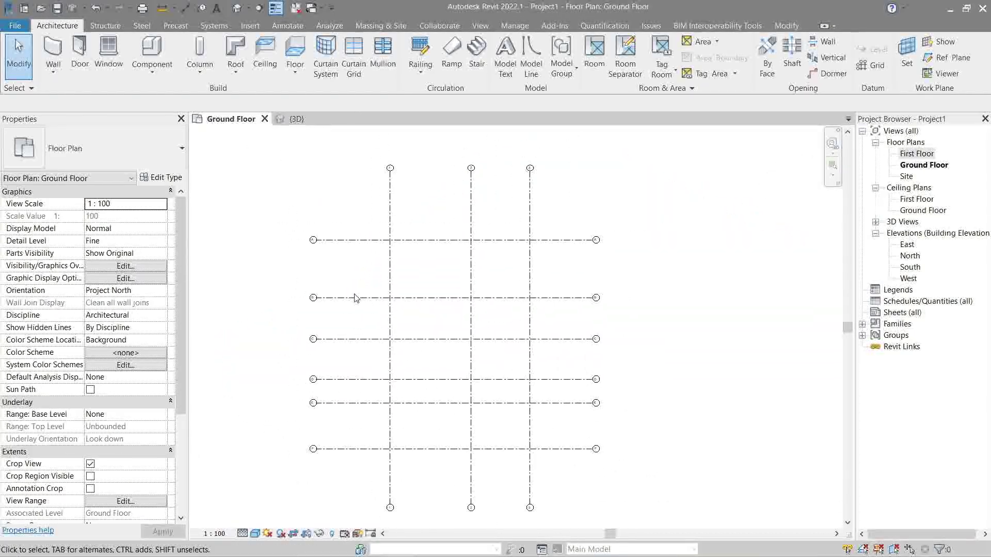
pyautogui.press('v')
pyautogui.press('g')
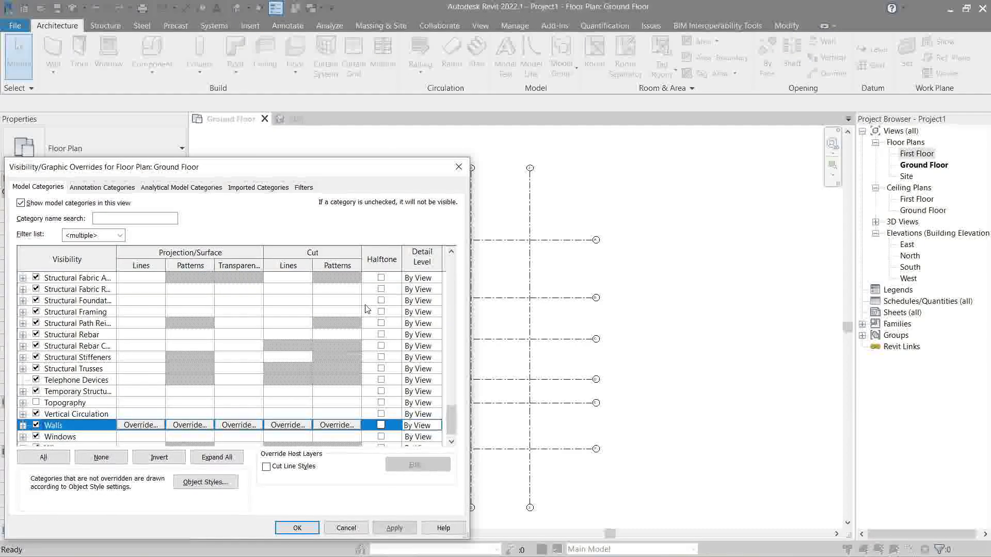
pyautogui.press('l')
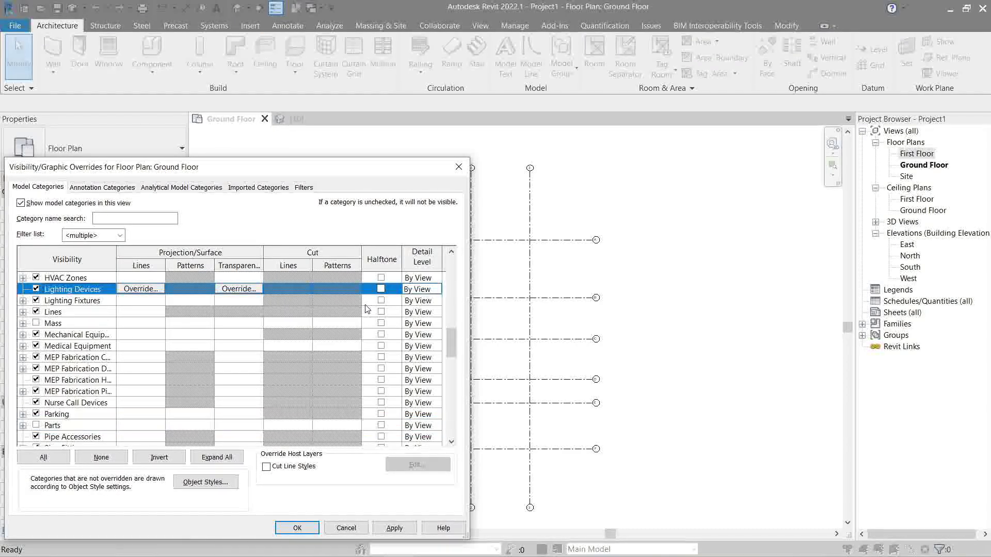
pyautogui.press('s')
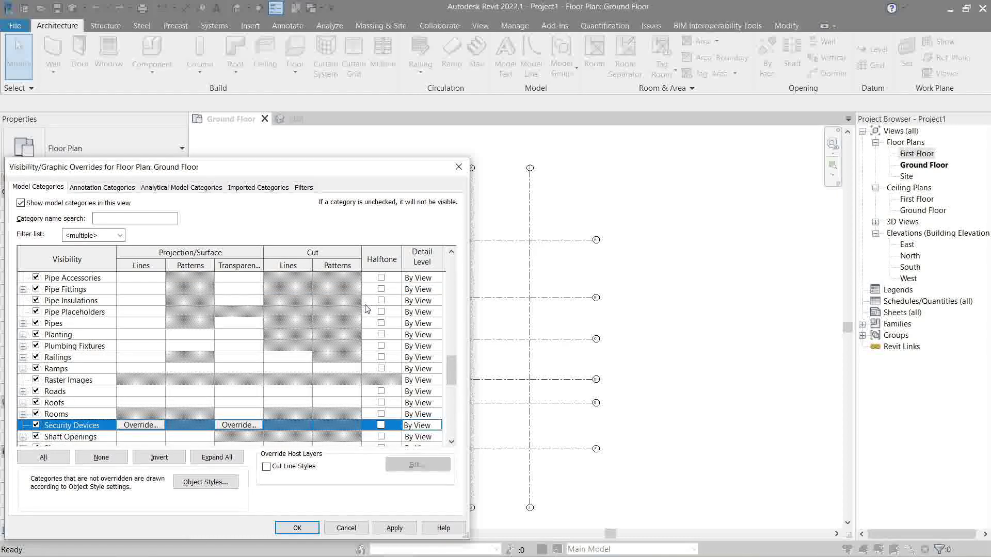
pyautogui.press('t')
pyautogui.press('r')
pyautogui.scroll(-3, 268, 372)
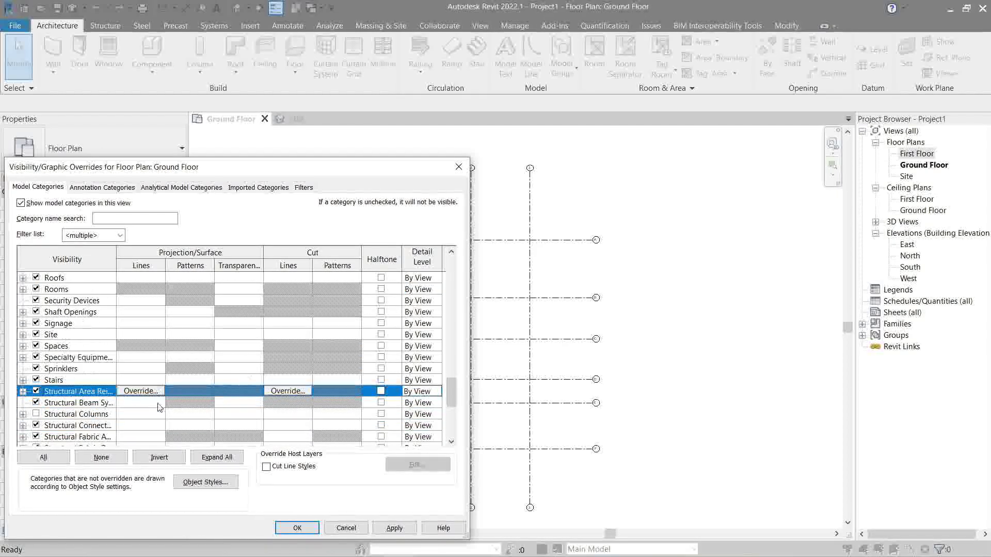
pyautogui.click(107, 419)
pyautogui.click(108, 419)
# Check the Floors and Imported Categories lists, then apply and close the dialog
pyautogui.press('f')
pyautogui.press('l')
pyautogui.press('o')
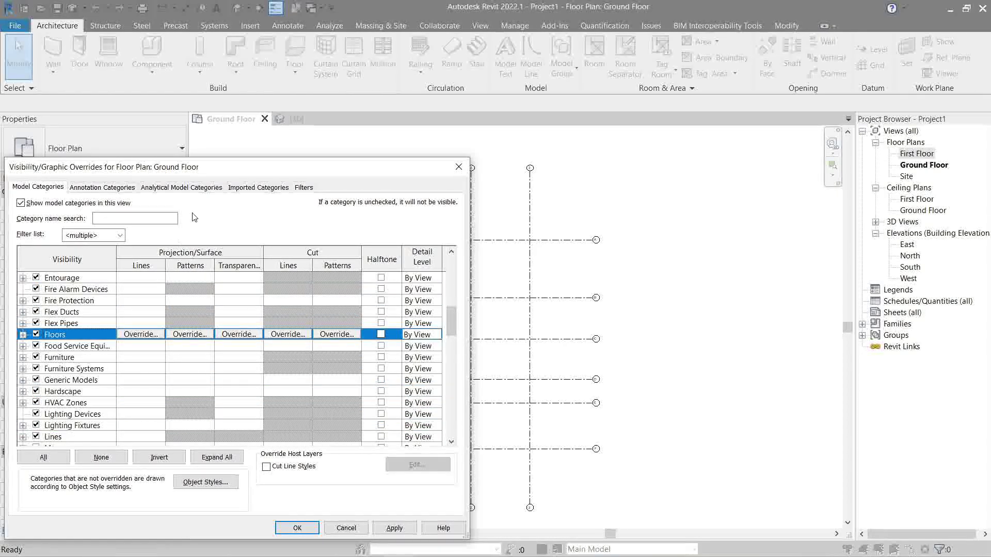
pyautogui.click(193, 188)
pyautogui.click(239, 189)
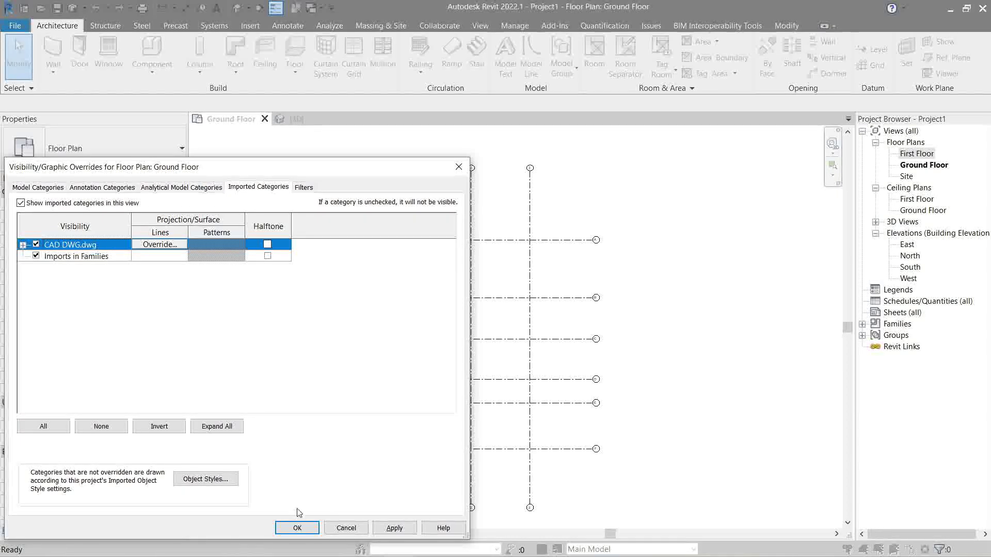
pyautogui.click(394, 528)
pyautogui.click(297, 528)
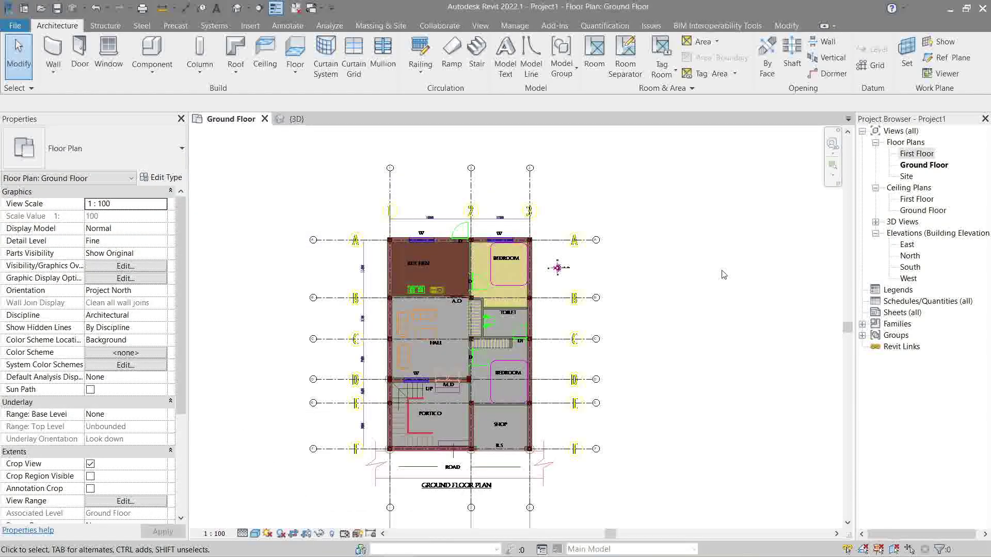
# Temporarily hide the imported CAD drawing, then reset the temporary hide
pyautogui.moveTo(392, 402); pyautogui.dragTo(454, 382, button='middle')
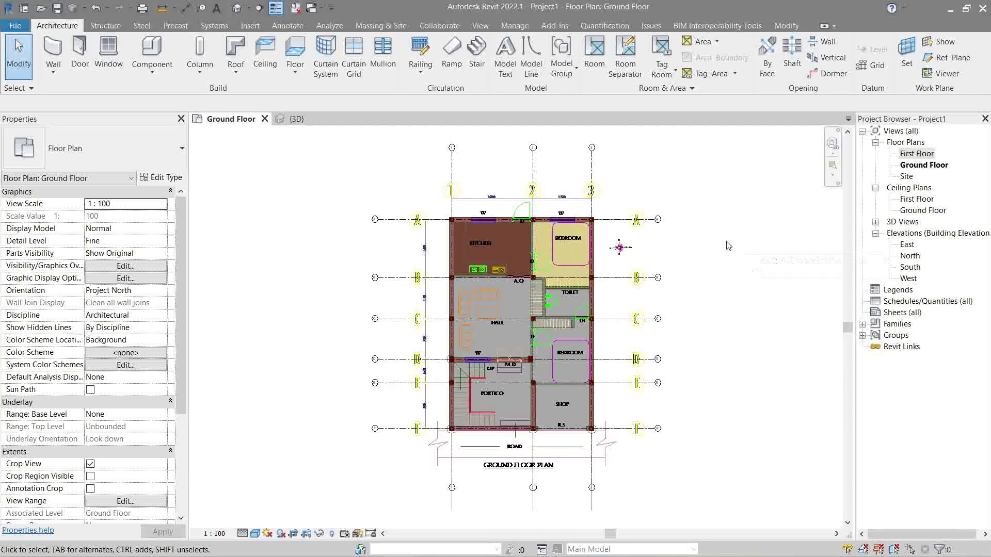
pyautogui.click(638, 254)
pyautogui.press('h')
pyautogui.press('h')
pyautogui.press('h')
pyautogui.press('r')
# Turn off CAD DWG.dwg under Imported Categories and close Visibility/Graphics
pyautogui.press('v')
pyautogui.press('v')
pyautogui.click(319, 161)
pyautogui.click(92, 218)
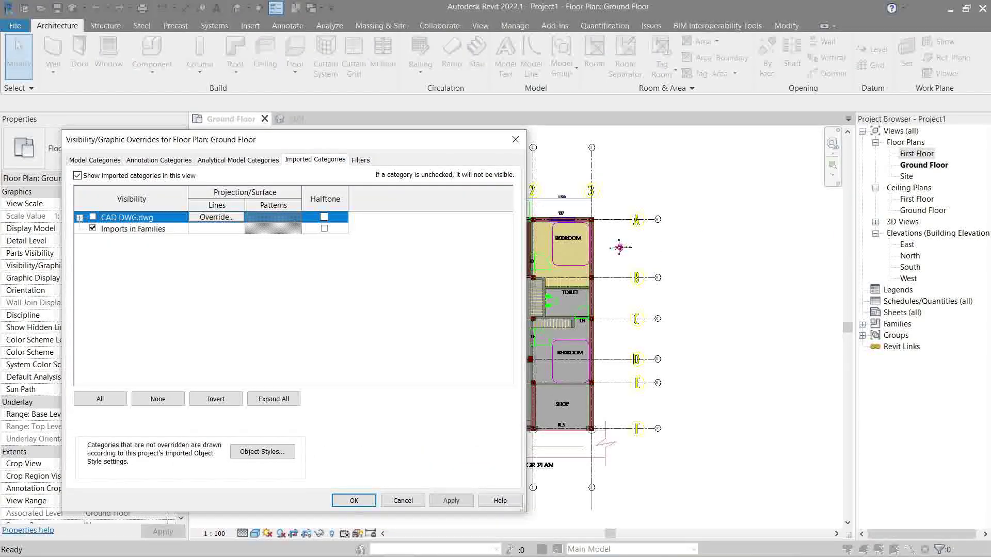
pyautogui.click(348, 503)
pyautogui.scroll(8, 533, 281)
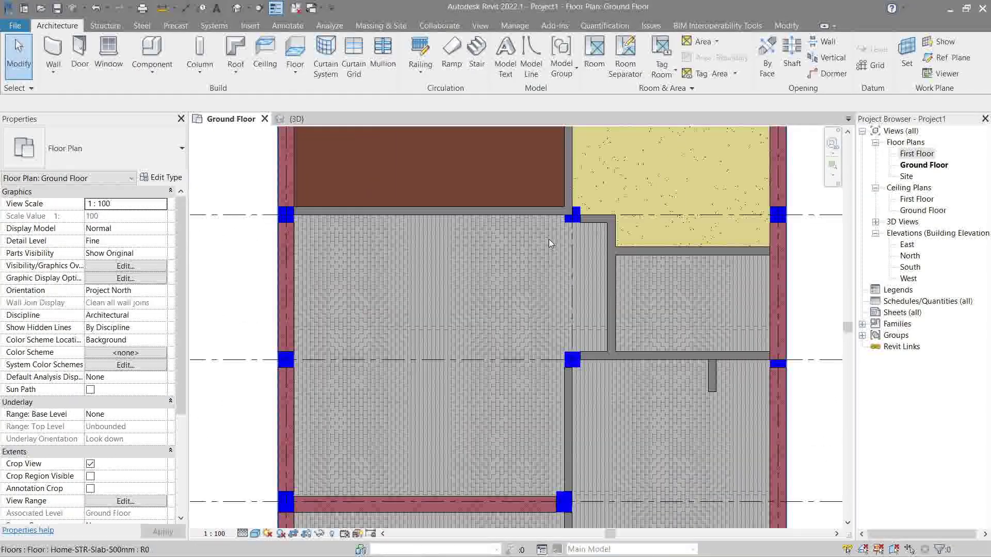
# Inspect a column's Override Graphics in View by Element, then cancel without changes
pyautogui.scroll(3, 597, 229)
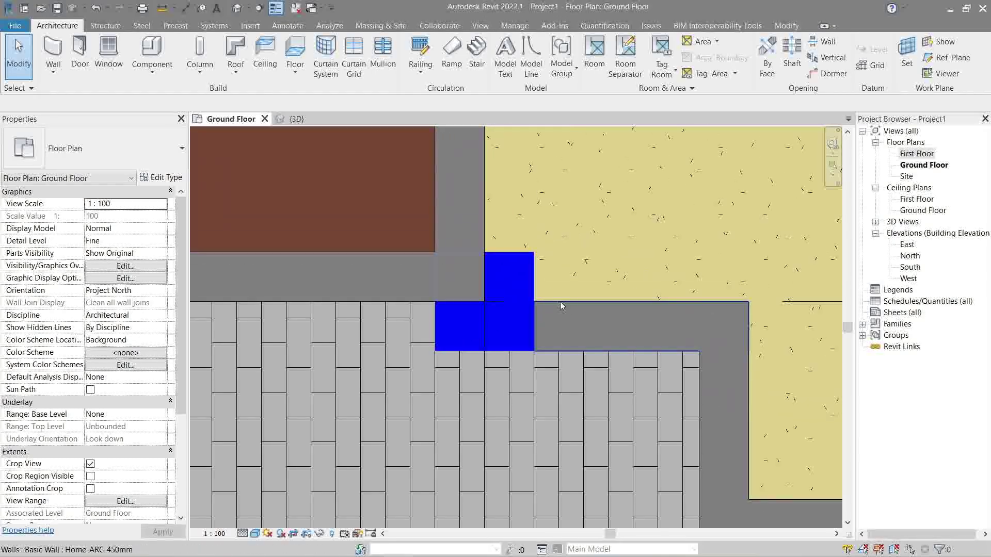
pyautogui.press('v')
pyautogui.press('v')
pyautogui.press('Escape')
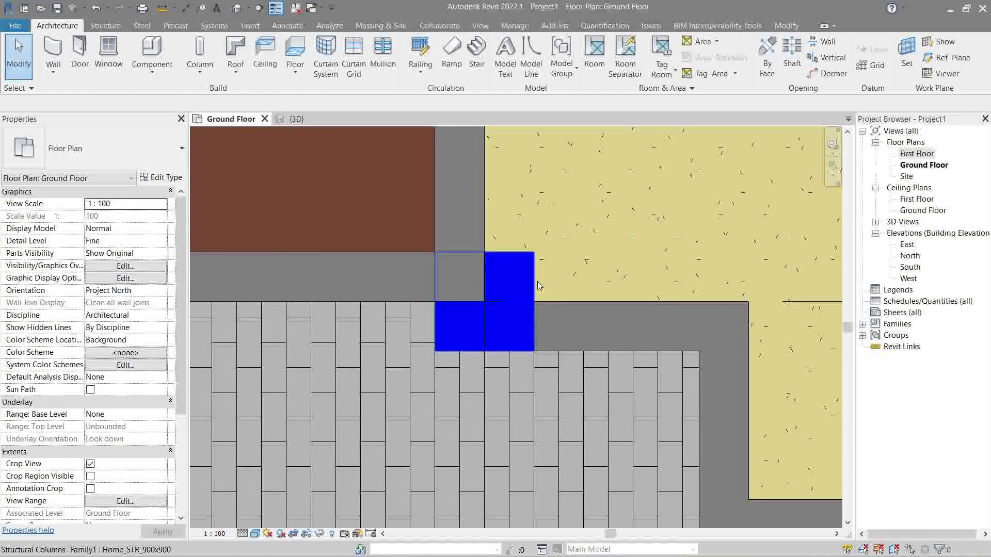
pyautogui.click(538, 284)
pyautogui.rightClick(543, 206)
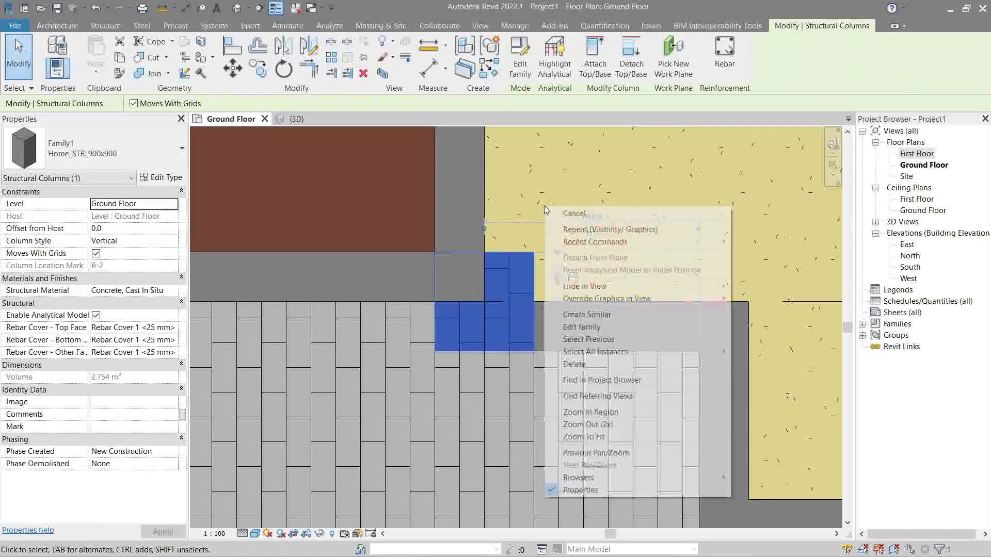
pyautogui.moveTo(712, 299)
pyautogui.click(768, 298)
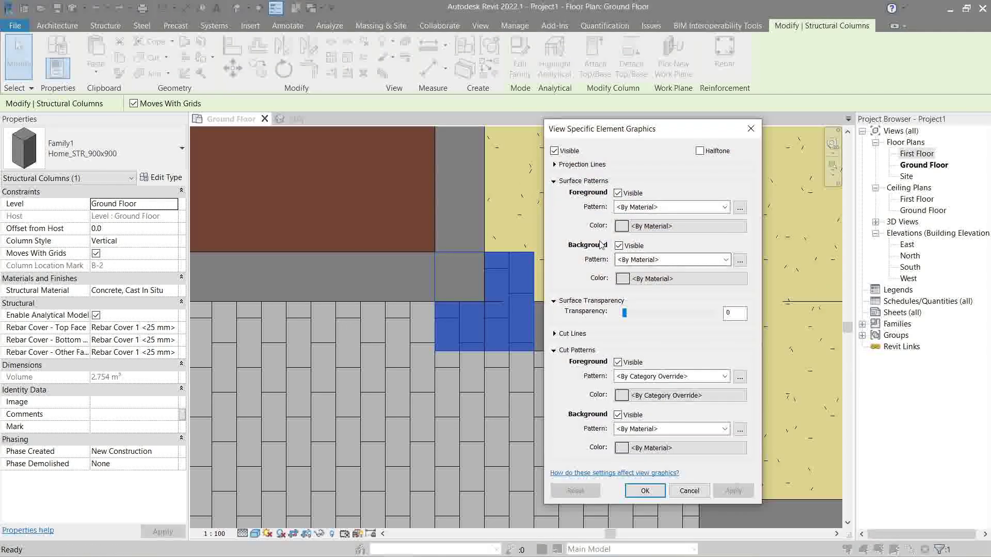
pyautogui.click(630, 484)
# Clear the blue cut pattern override on the Structural Columns category
pyautogui.press('v')
pyautogui.press('g')
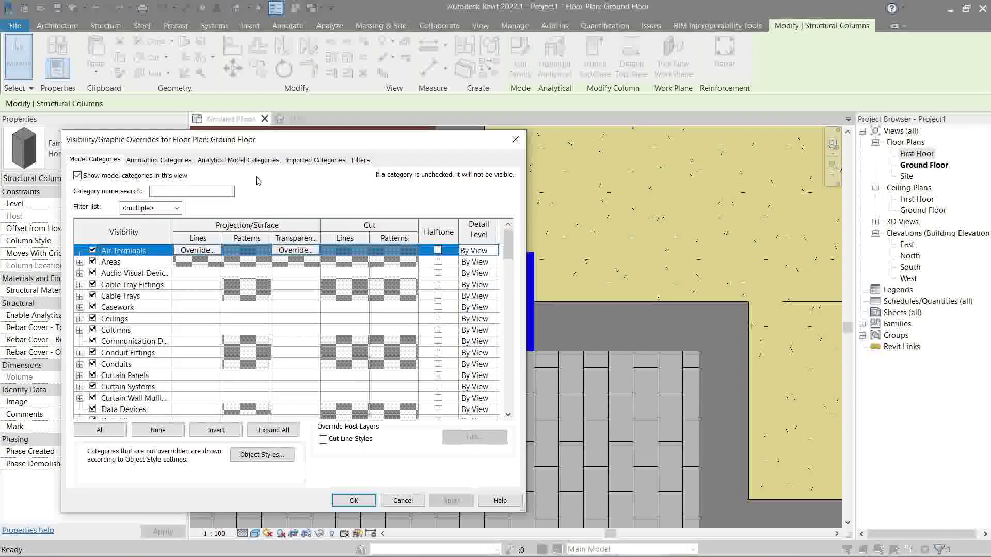
pyautogui.press('t')
pyautogui.press('r')
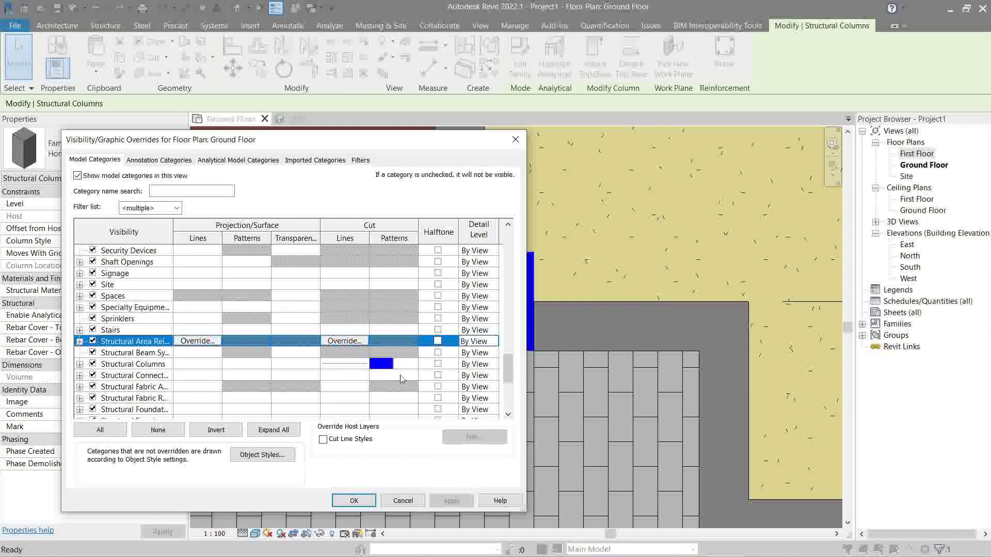
pyautogui.click(386, 367)
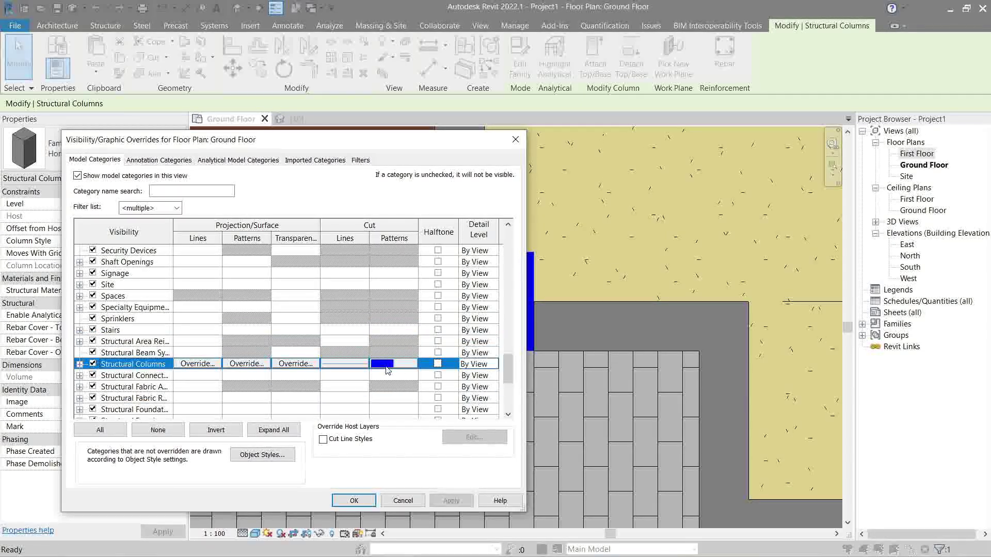
pyautogui.click(387, 366)
pyautogui.click(230, 398)
pyautogui.click(324, 402)
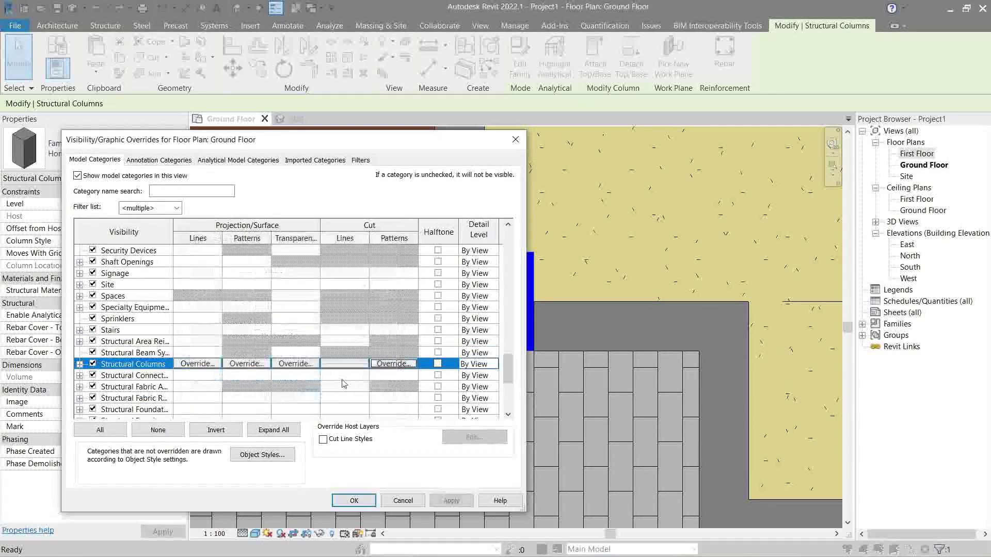
# Clear the Structural Columns cut line override, apply, and reselect a column
pyautogui.click(344, 363)
pyautogui.click(225, 375)
pyautogui.click(339, 382)
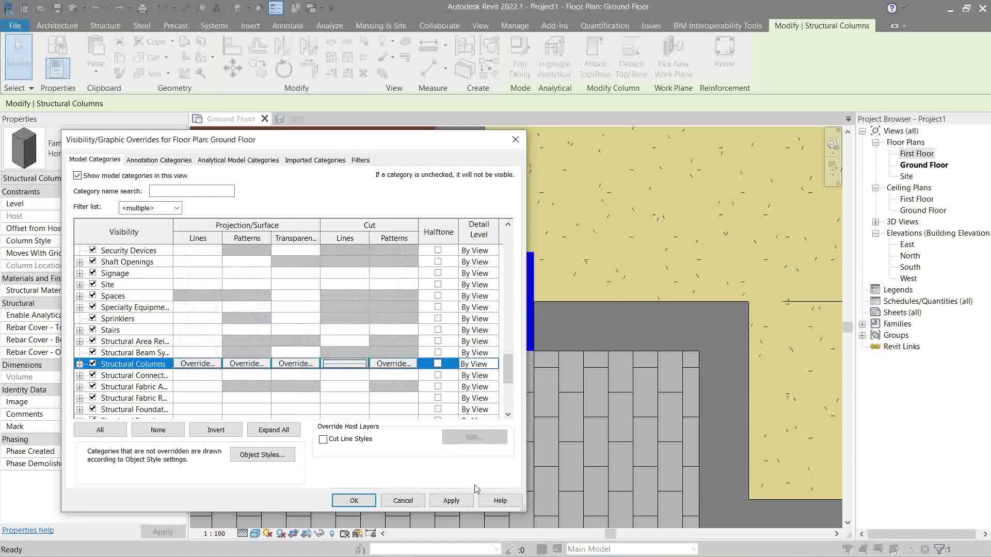
pyautogui.click(451, 501)
pyautogui.click(354, 500)
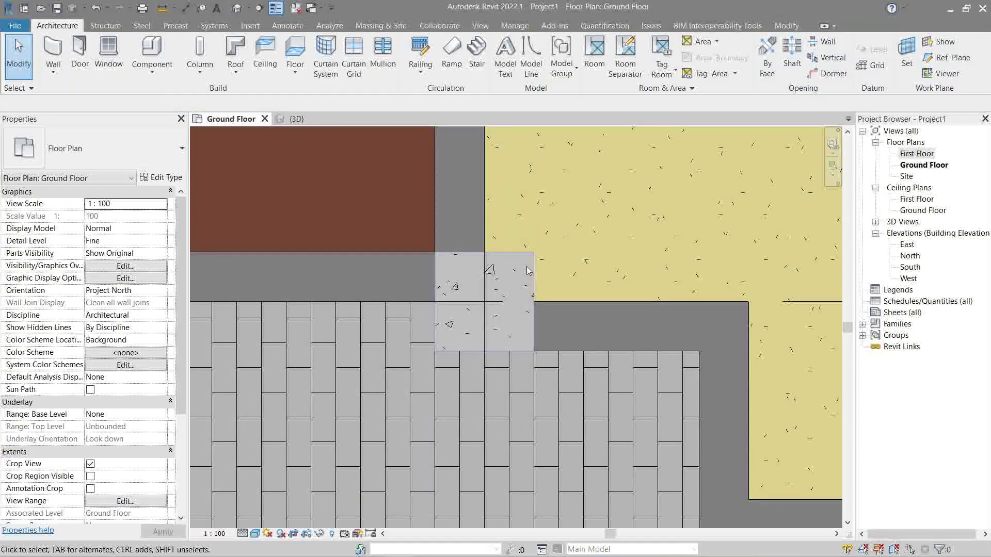
pyautogui.click(528, 271)
pyautogui.rightClick(535, 273)
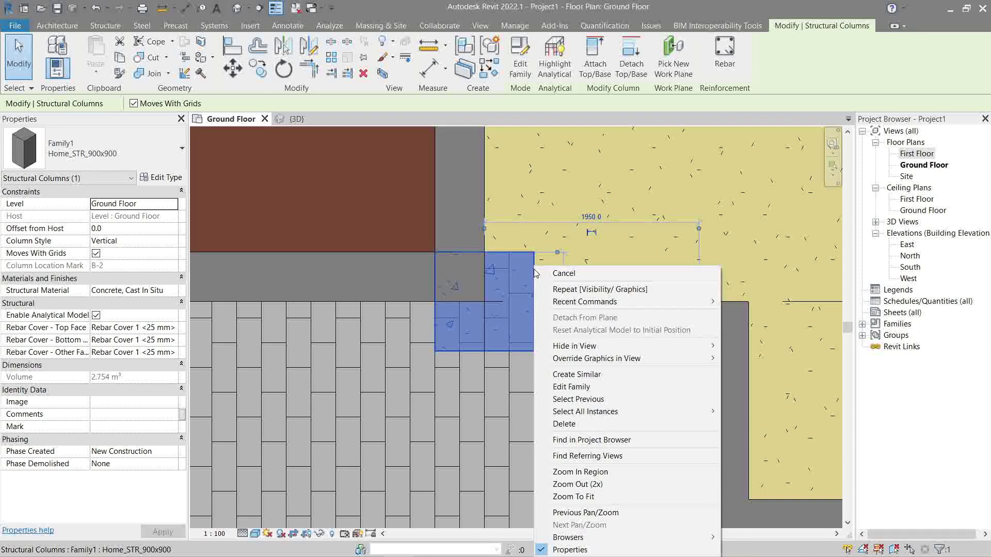
# Isolate the Structural Columns category using Temporary Hide/Isolate
pyautogui.click(536, 274)
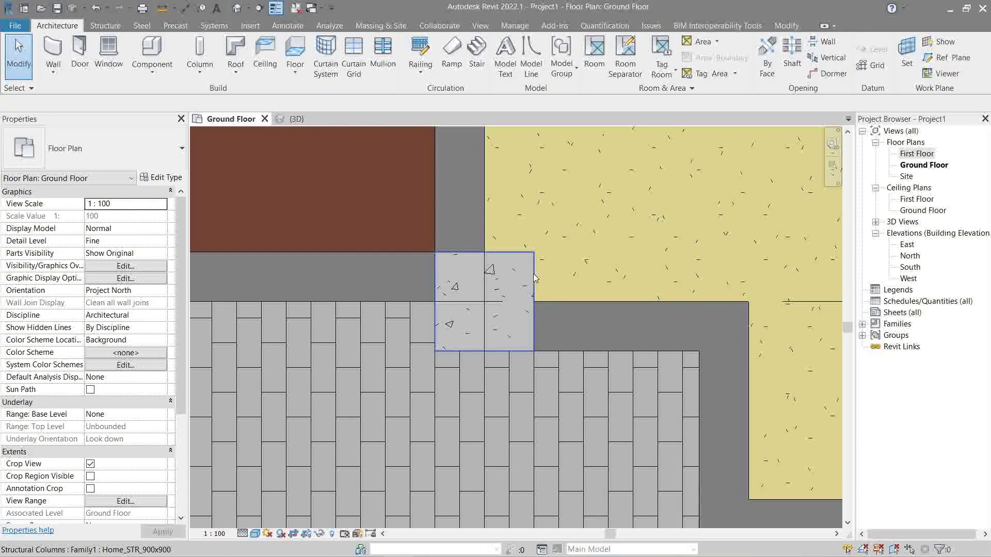
pyautogui.click(534, 278)
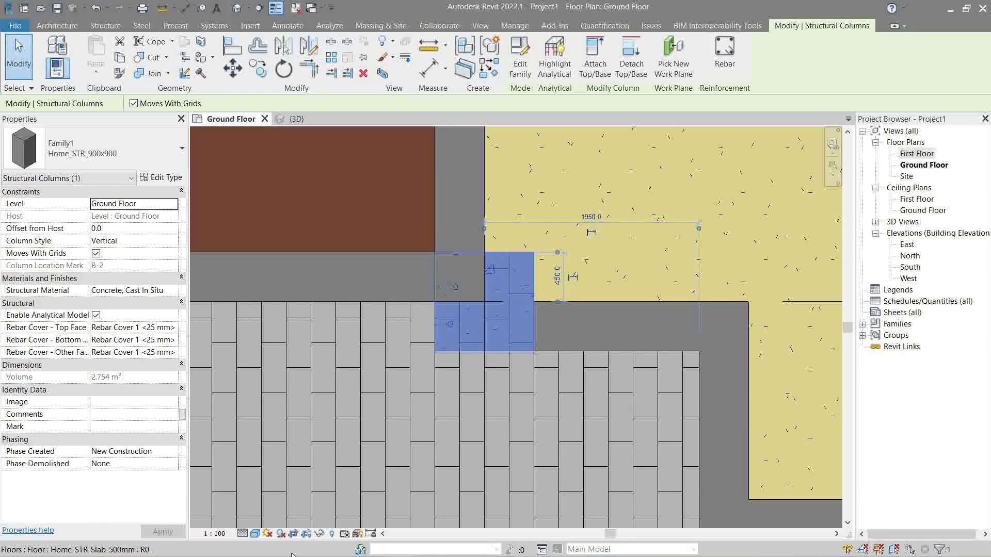
pyautogui.click(318, 534)
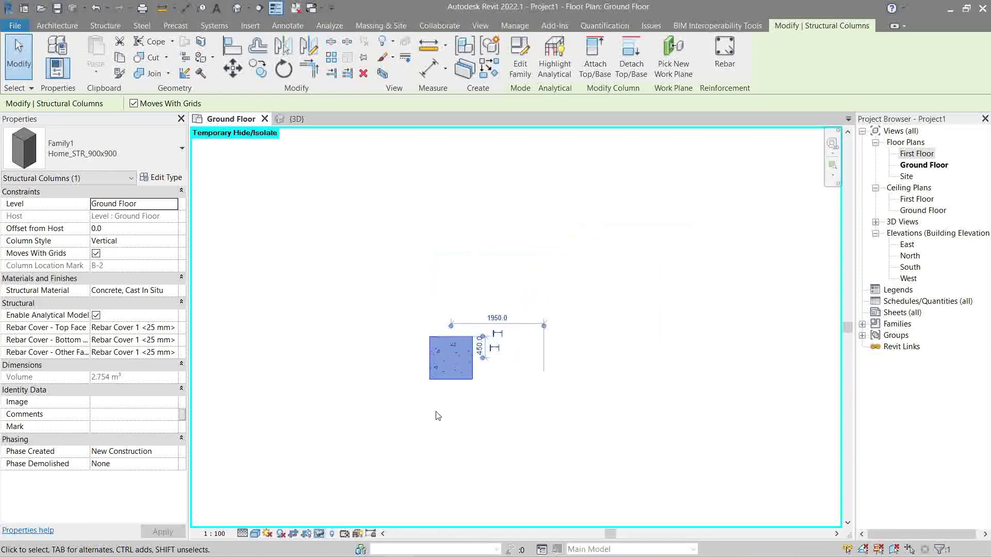
pyautogui.click(436, 412)
# Zoom to fit the isolated columns, then zoom in on one column
pyautogui.scroll(-2, 437, 412)
pyautogui.middleClick(457, 405)
pyautogui.middleClick(456, 406)
pyautogui.scroll(4, 516, 261)
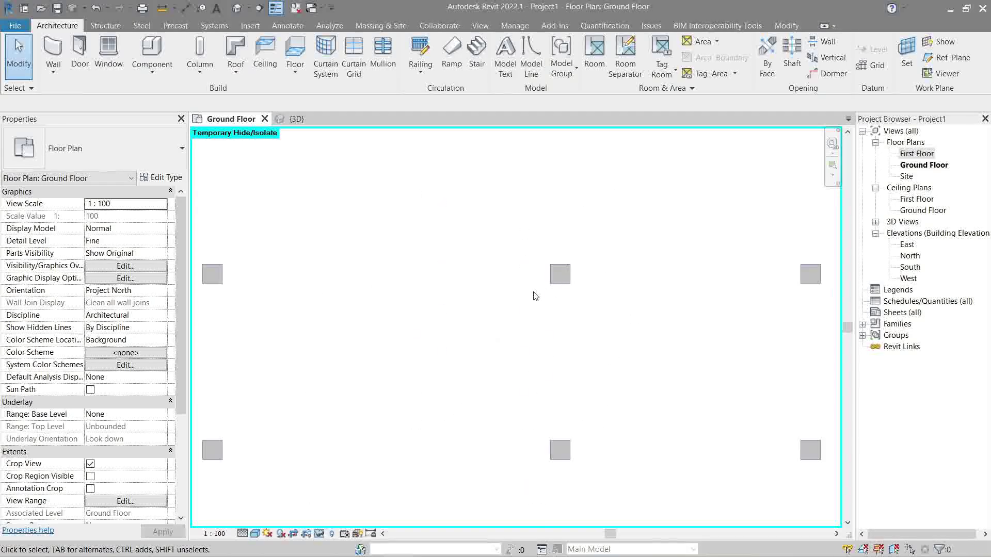
pyautogui.scroll(3, 594, 289)
pyautogui.moveTo(630, 276); pyautogui.dragTo(590, 368, button='middle')
pyautogui.moveTo(303, 230); pyautogui.dragTo(601, 516)
pyautogui.scroll(2, 472, 363)
pyautogui.moveTo(494, 365); pyautogui.dragTo(676, 270, button='middle')
# Clear the cut line override on the Structural Columns category
pyautogui.press('v')
pyautogui.press('v')
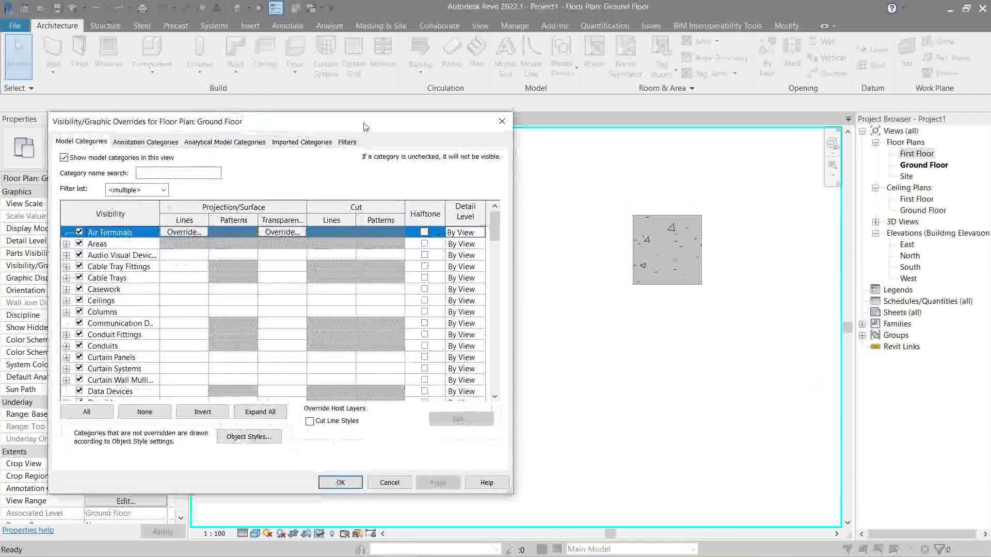
pyautogui.moveTo(364, 123); pyautogui.dragTo(363, 122)
pyautogui.write('str')
pyautogui.scroll(-2, 161, 352)
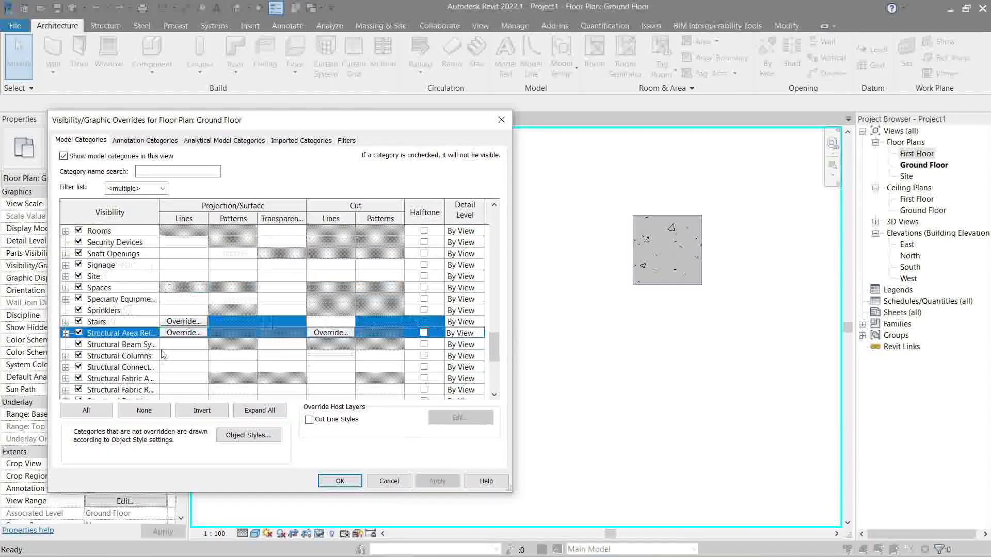
pyautogui.scroll(-2, 164, 354)
pyautogui.click(310, 310)
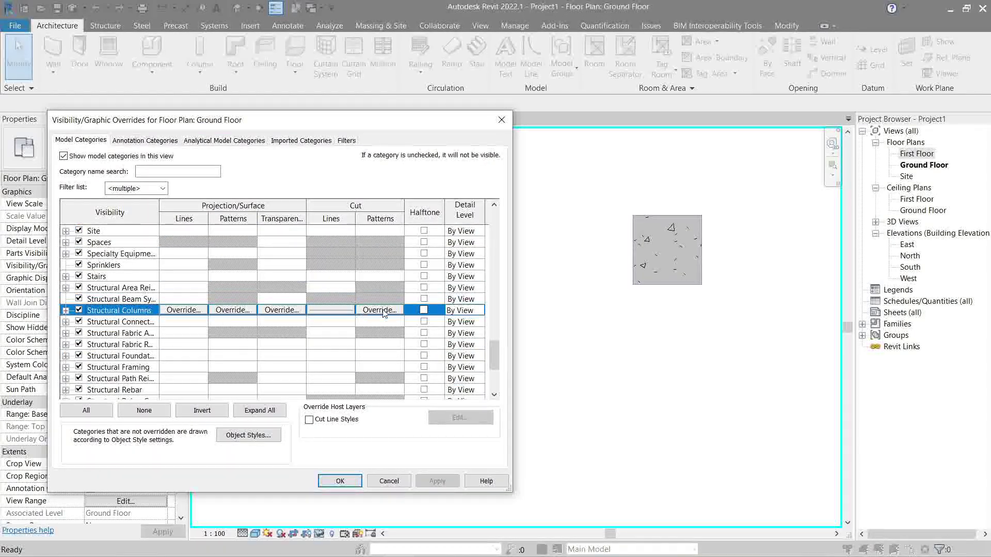
pyautogui.click(333, 314)
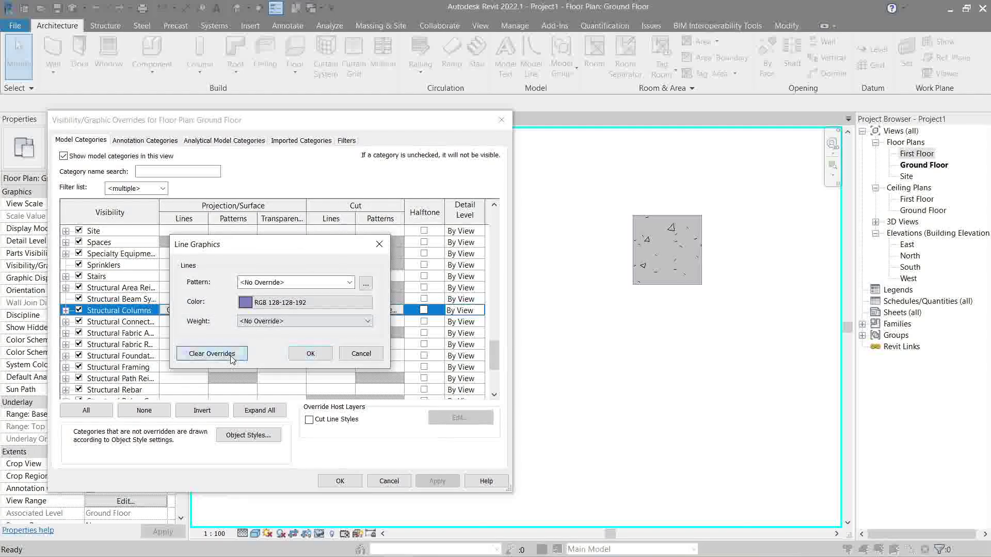
pyautogui.click(294, 354)
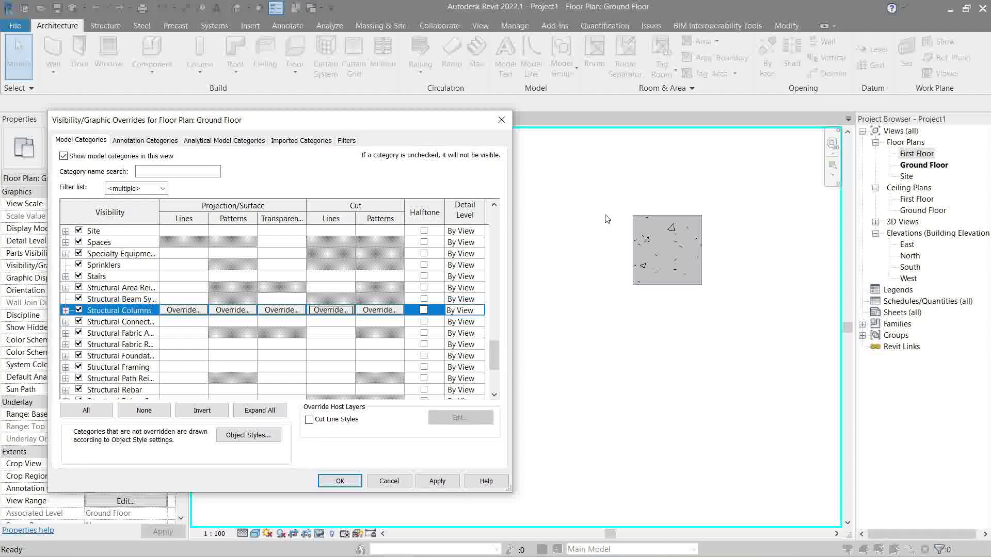
# Give the Structural Columns cut pattern a foreground Plywood hatch, then apply and close
pyautogui.click(379, 311)
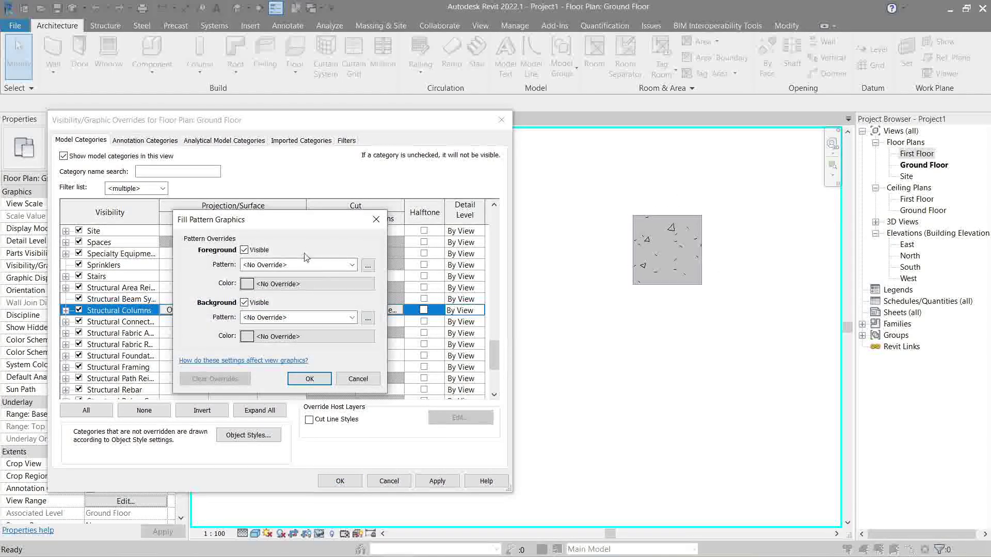
pyautogui.moveTo(290, 224); pyautogui.dragTo(188, 217)
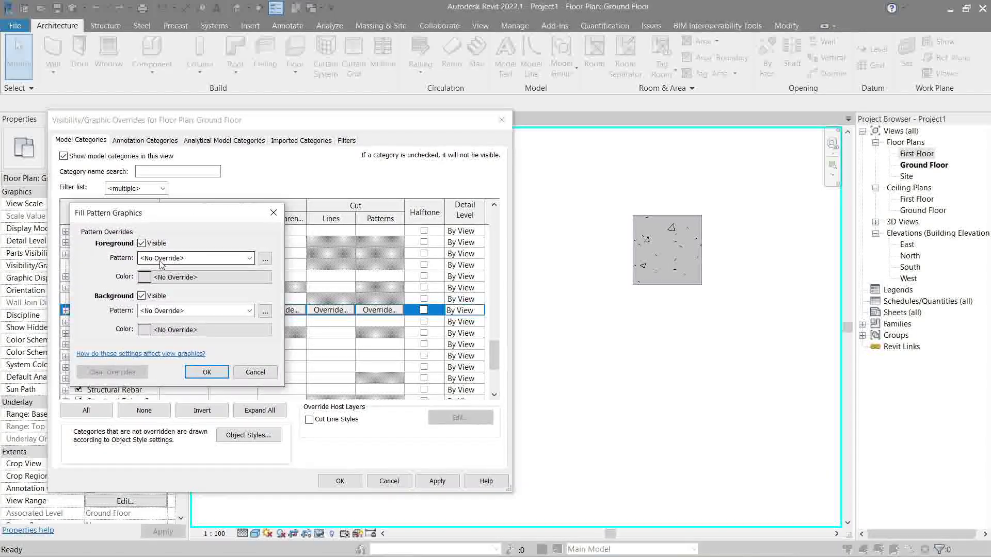
pyautogui.click(206, 310)
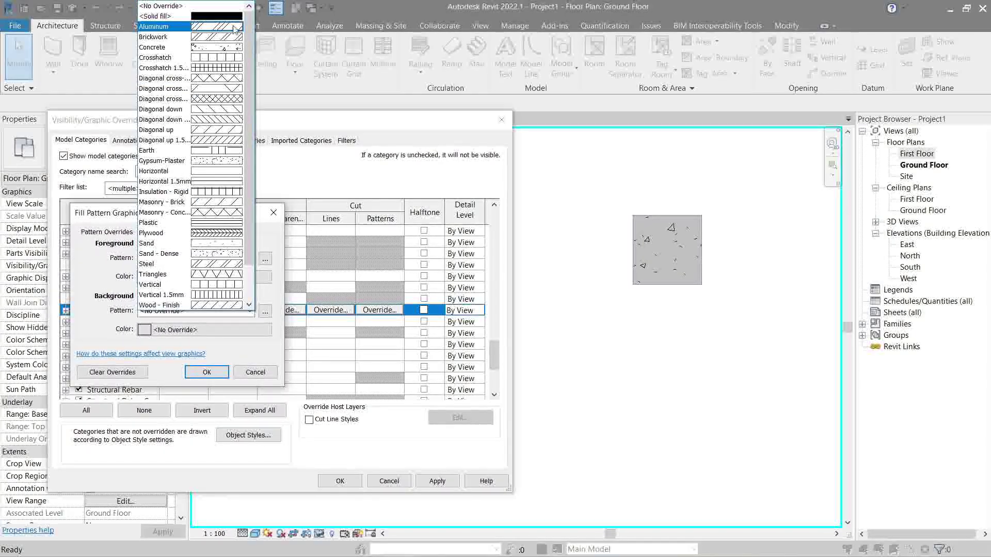
pyautogui.scroll(-1, 206, 176)
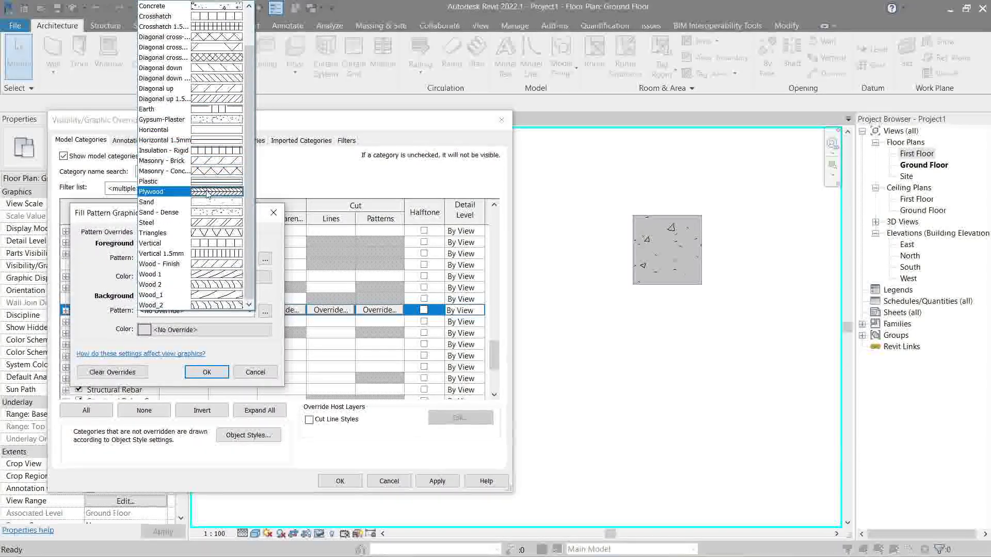
pyautogui.click(207, 194)
pyautogui.click(207, 372)
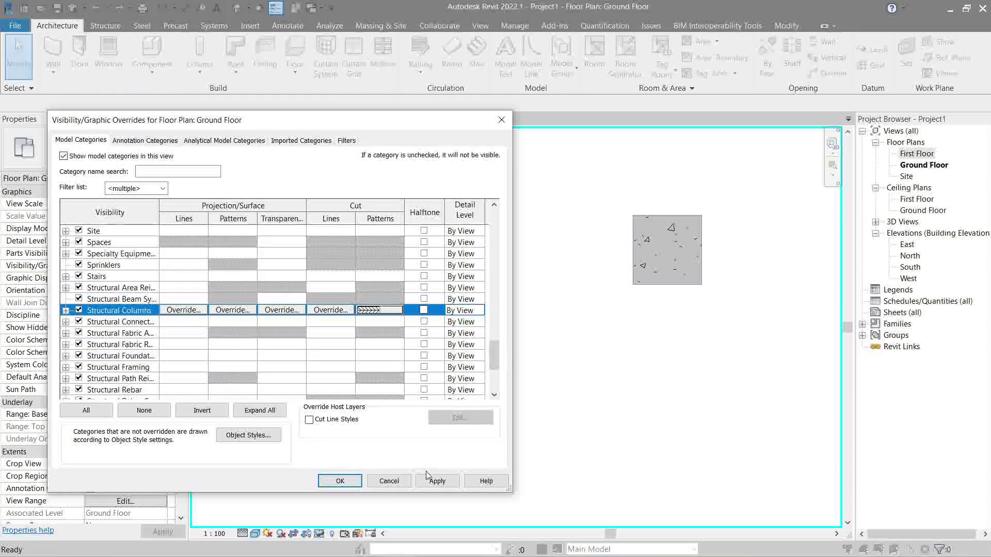
pyautogui.click(436, 481)
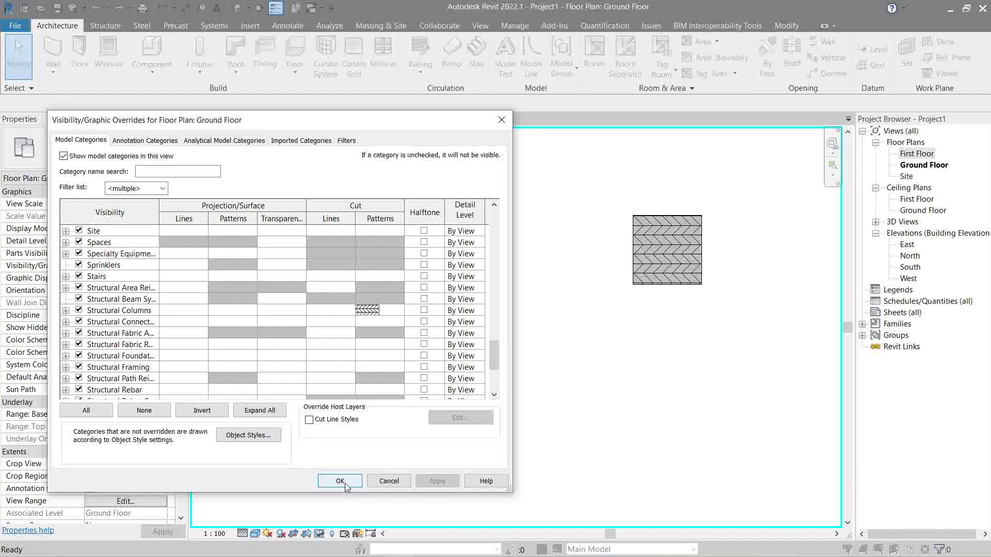
pyautogui.click(323, 480)
# Dismiss the save reminder, bring the hatched column into view and select it
pyautogui.click(598, 176)
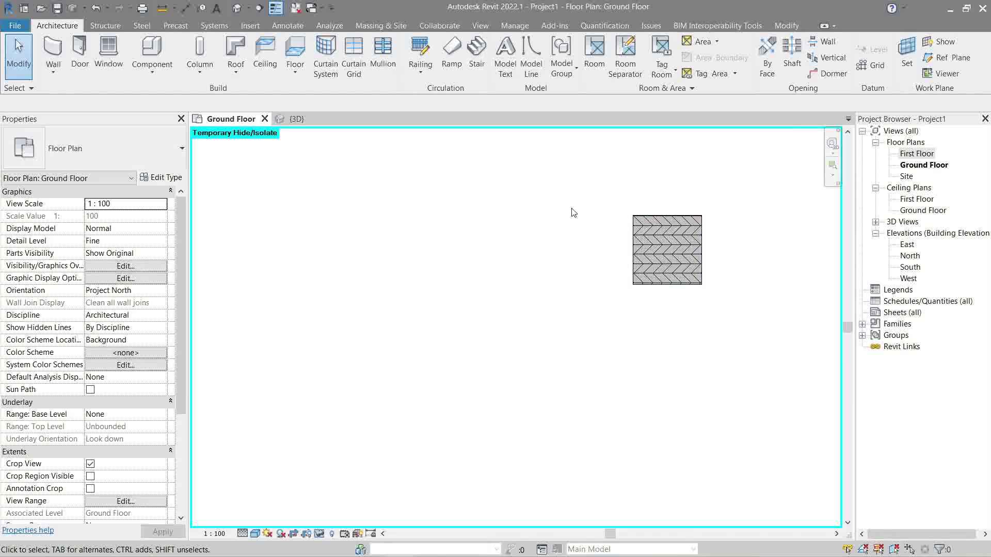
pyautogui.moveTo(611, 208)
pyautogui.mouseDown(button='middle')
pyautogui.moveTo(526, 287)
pyautogui.moveTo(505, 292)
pyautogui.moveTo(529, 271)
pyautogui.mouseUp(button='middle')
pyautogui.scroll(2, 505, 292)
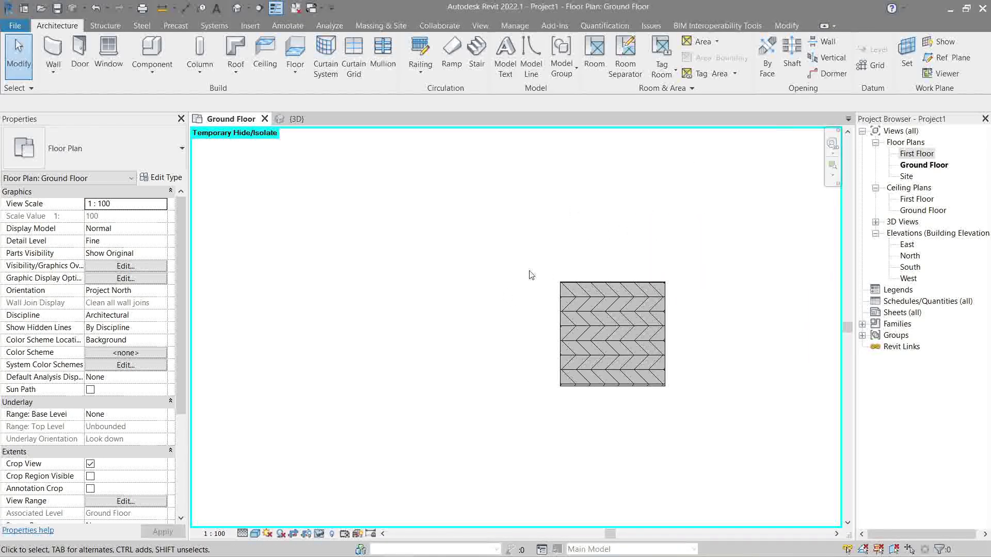
pyautogui.click(557, 290)
# Override the column's cut foreground by element with a solid fill in dark purple (RGB 064-000-064)
pyautogui.rightClick(456, 209)
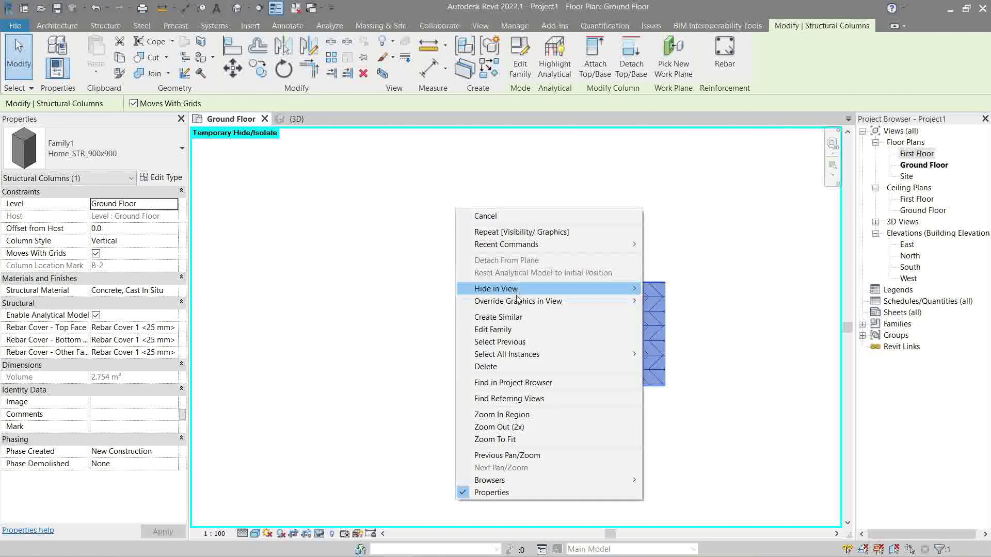
pyautogui.moveTo(516, 289)
pyautogui.moveTo(630, 302)
pyautogui.click(671, 304)
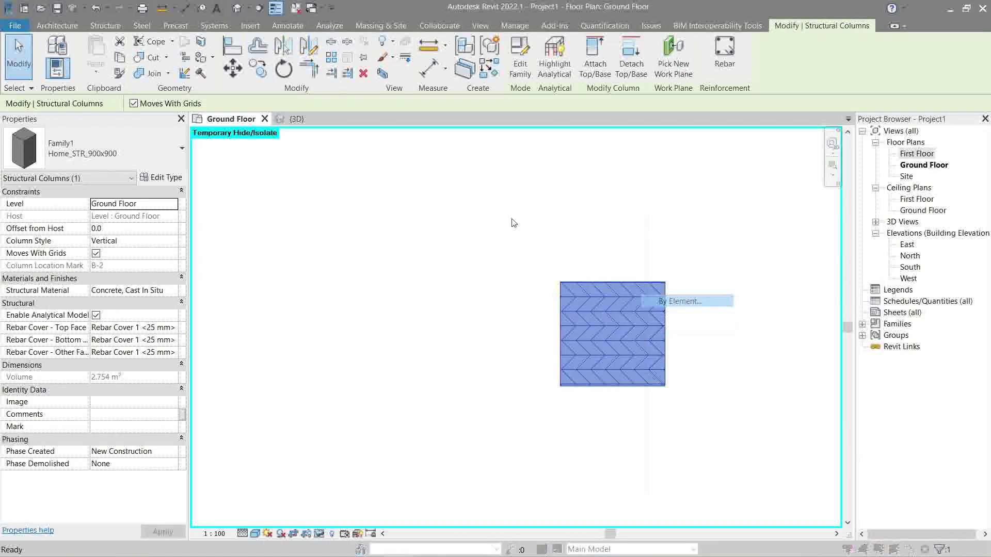
pyautogui.moveTo(646, 129)
pyautogui.mouseDown()
pyautogui.moveTo(391, 130)
pyautogui.moveTo(400, 130)
pyautogui.mouseUp()
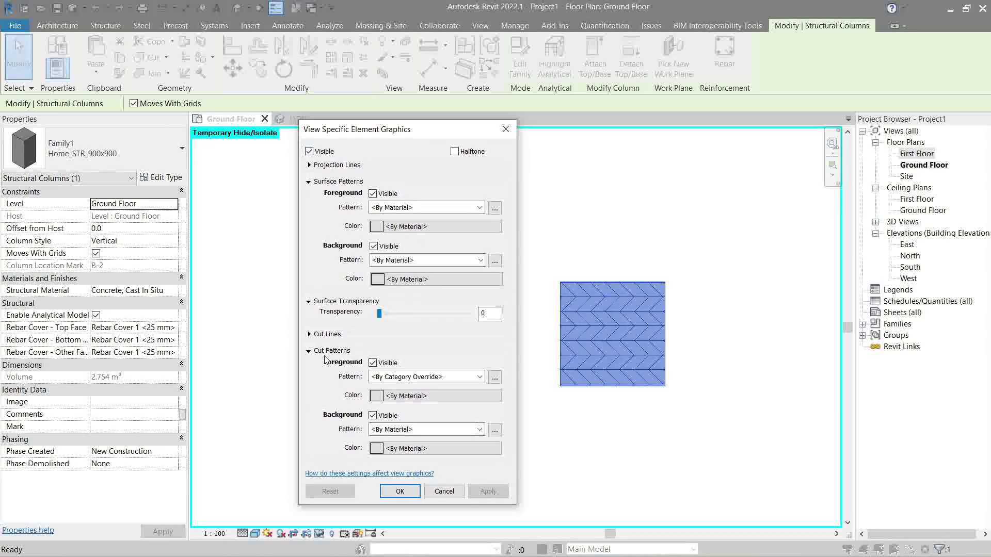
pyautogui.click(473, 377)
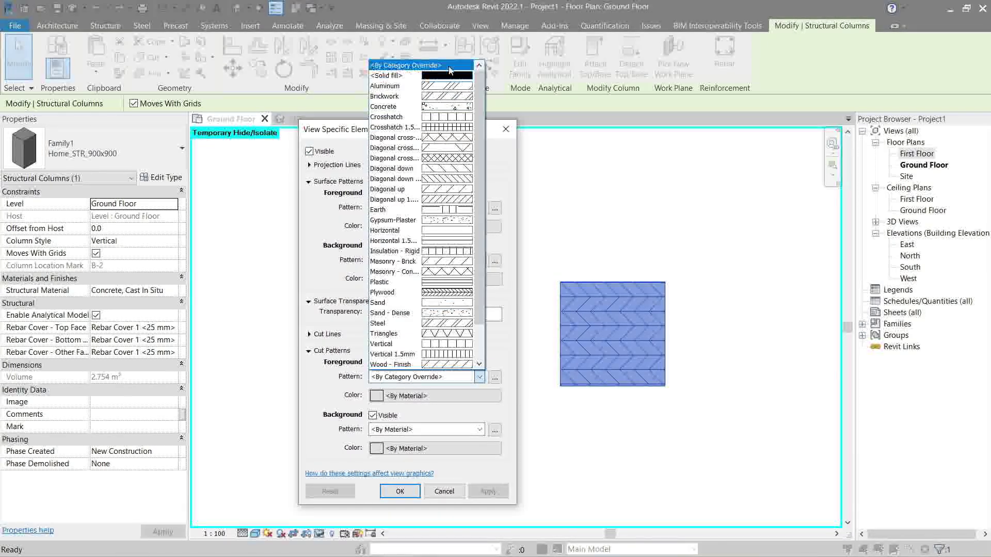
pyautogui.click(447, 75)
pyautogui.click(400, 395)
pyautogui.click(375, 282)
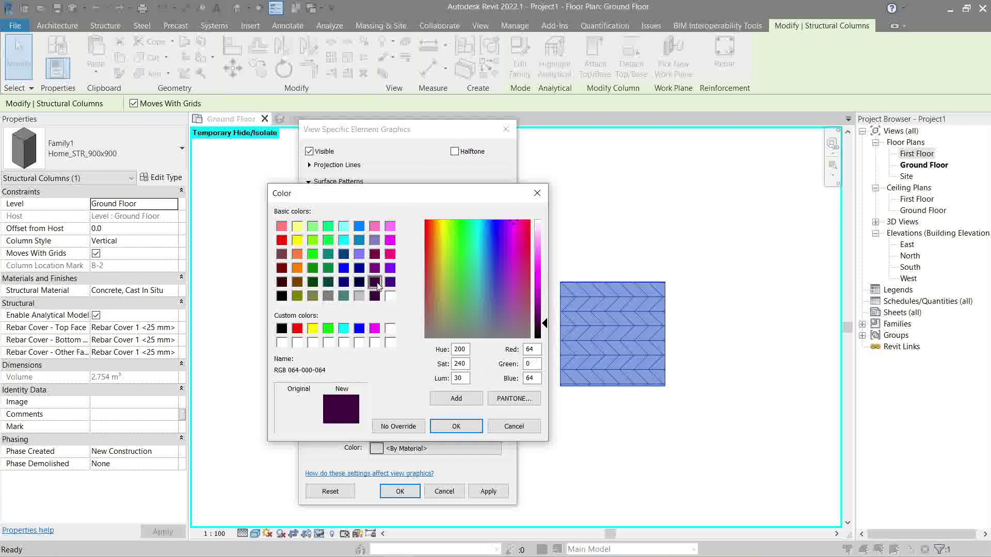
pyautogui.click(452, 424)
pyautogui.click(488, 492)
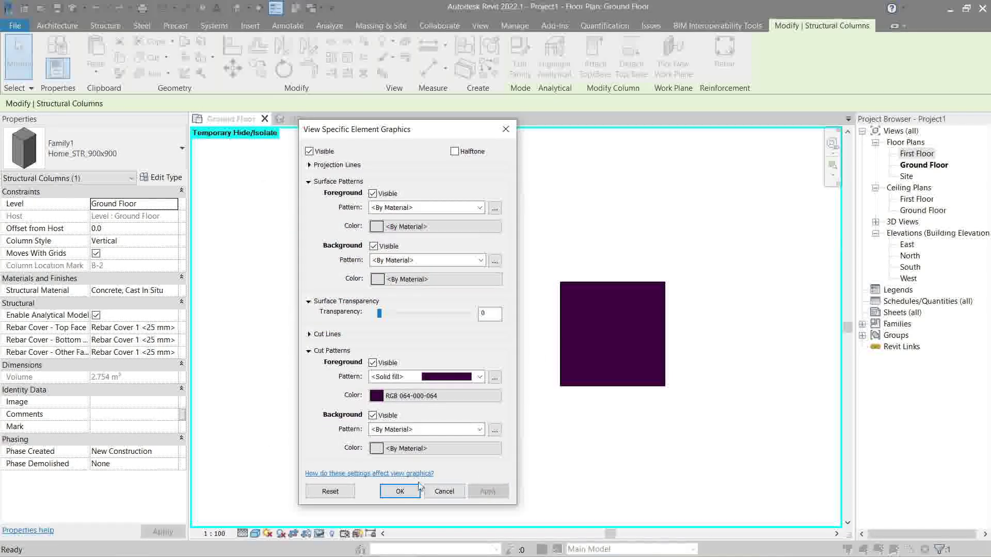
pyautogui.click(400, 491)
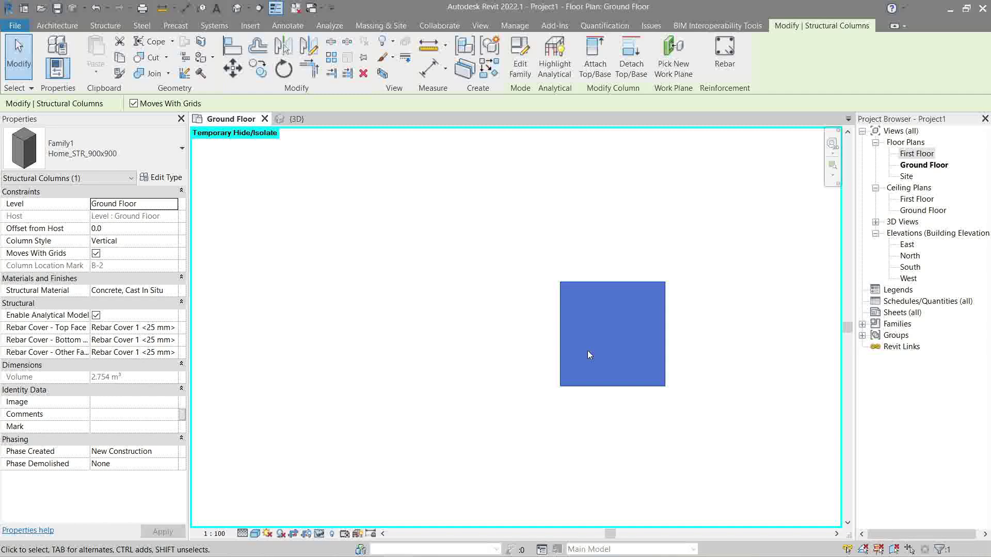
# Select the purple-filled column with a crossing box
pyautogui.click(542, 232)
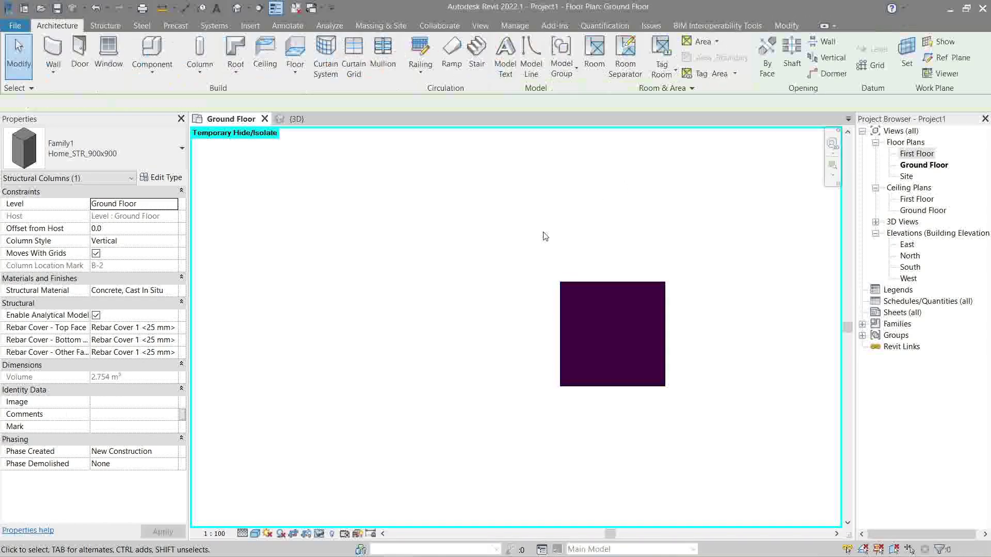
pyautogui.click(567, 285)
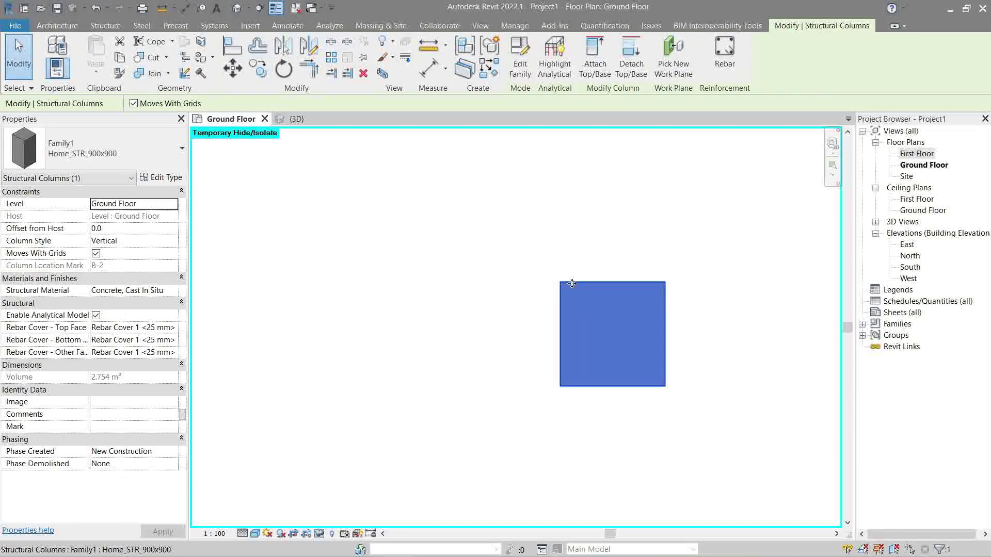
pyautogui.click(562, 243)
pyautogui.click(570, 285)
pyautogui.rightClick(423, 221)
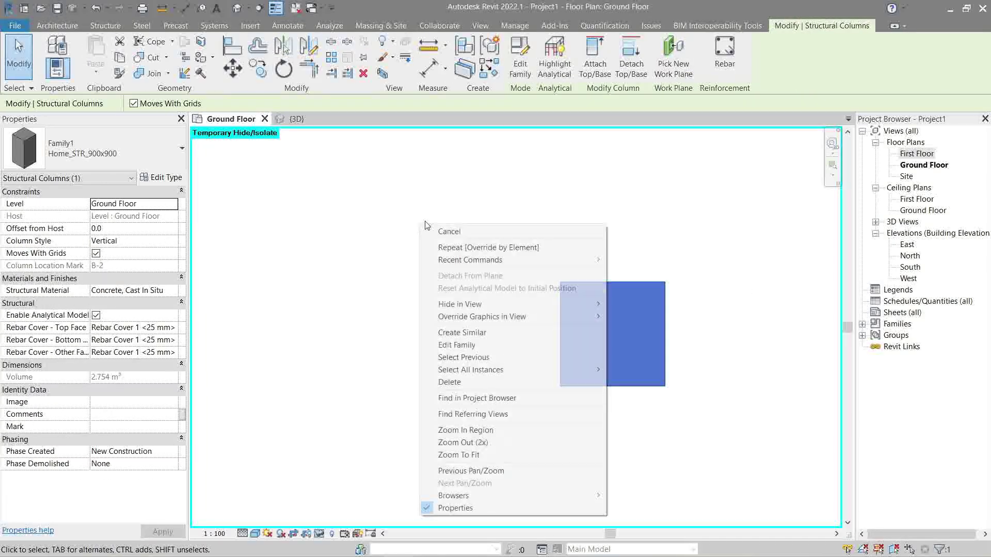
pyautogui.click(604, 213)
pyautogui.click(606, 213)
pyautogui.click(578, 288)
pyautogui.moveTo(423, 164); pyautogui.dragTo(614, 355)
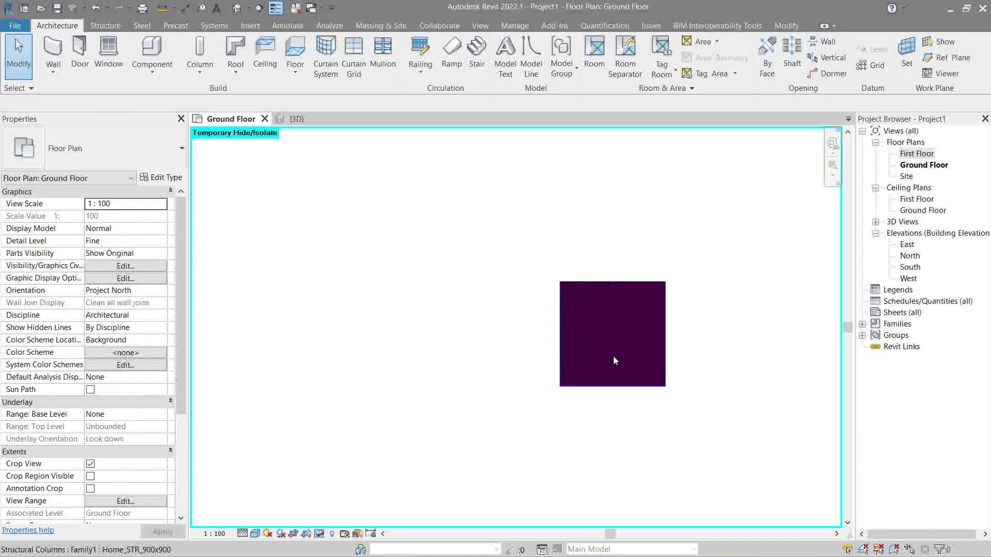
pyautogui.moveTo(633, 211); pyautogui.dragTo(467, 346)
# Reset the column's By Element graphic override to remove the purple fill
pyautogui.rightClick(352, 216)
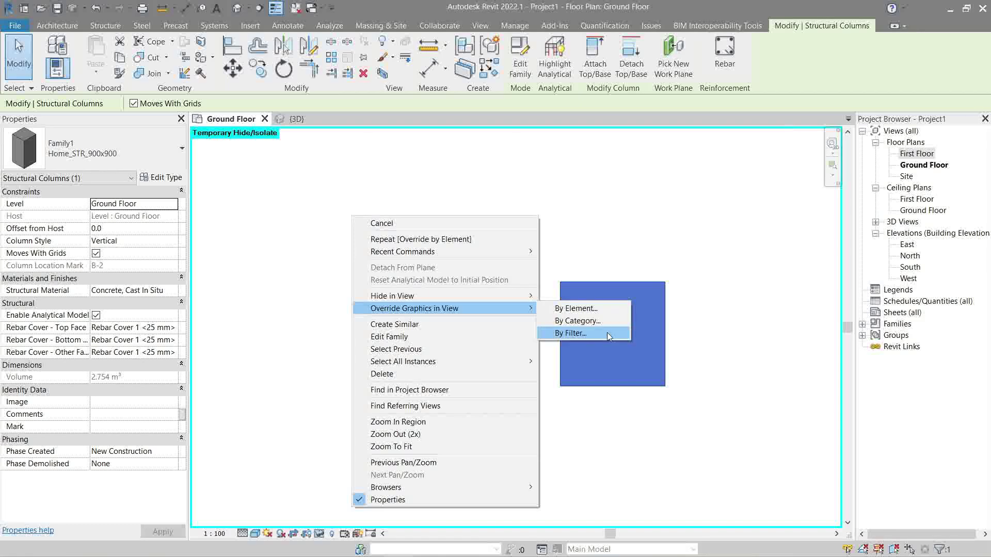
pyautogui.click(573, 308)
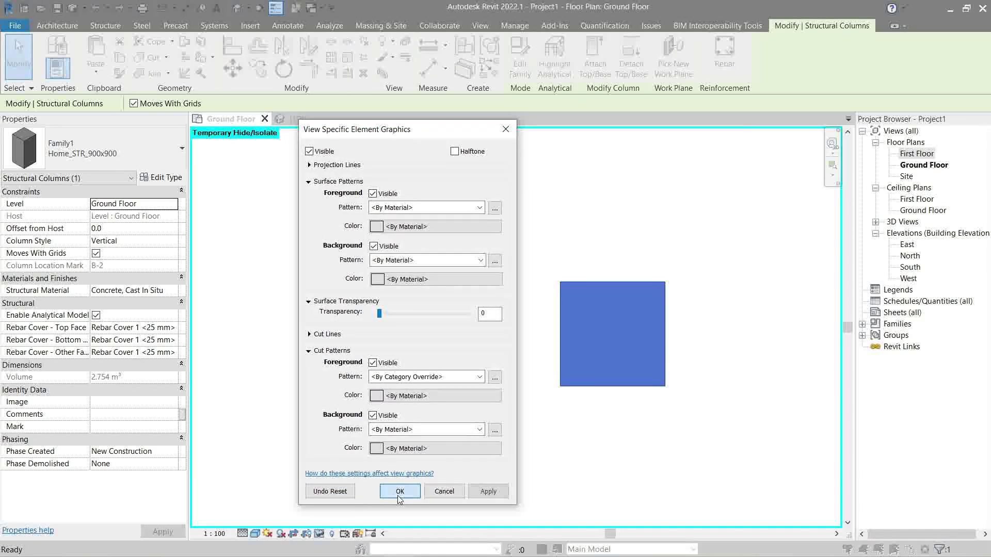
pyautogui.click(394, 491)
# In VG, clear the Plywood cut pattern override on Structural Columns and apply
pyautogui.press('v')
pyautogui.press('g')
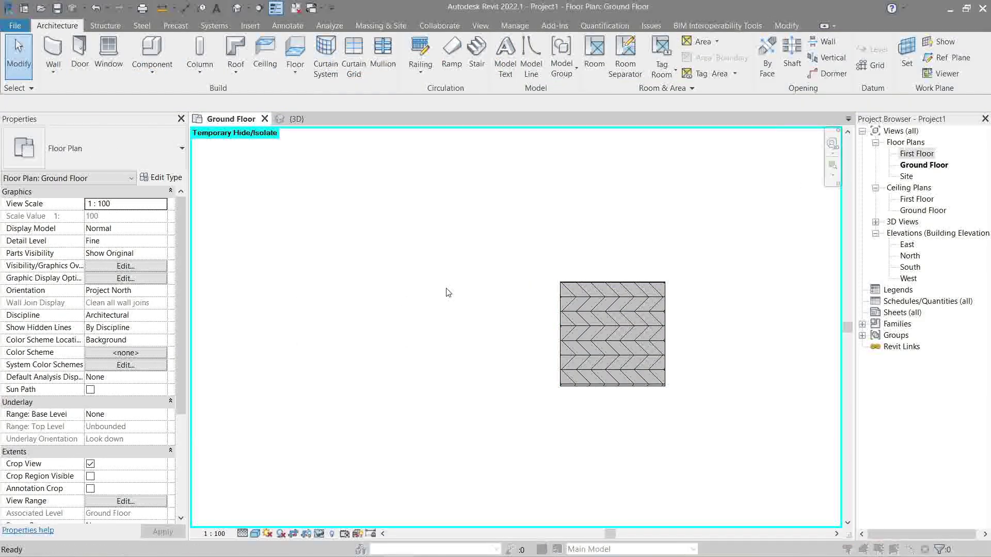
pyautogui.scroll(-13, 201, 253)
pyautogui.scroll(-2, 201, 253)
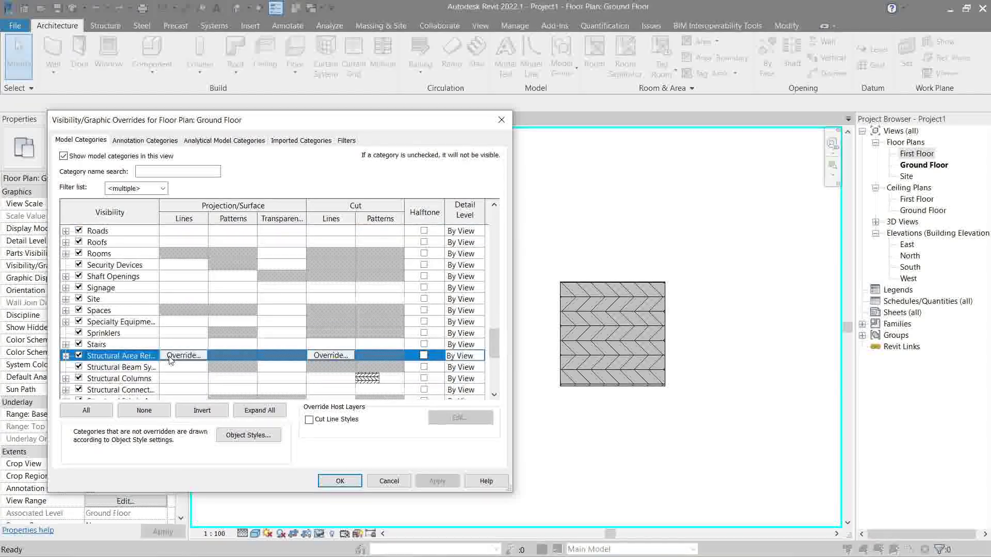
pyautogui.click(374, 380)
pyautogui.click(373, 380)
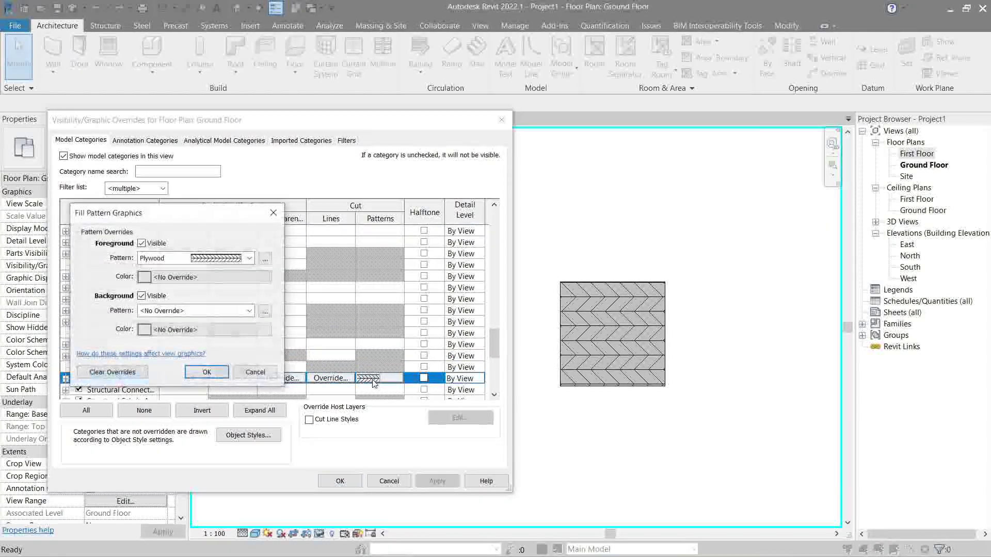
pyautogui.click(204, 375)
pyautogui.click(263, 372)
pyautogui.click(437, 481)
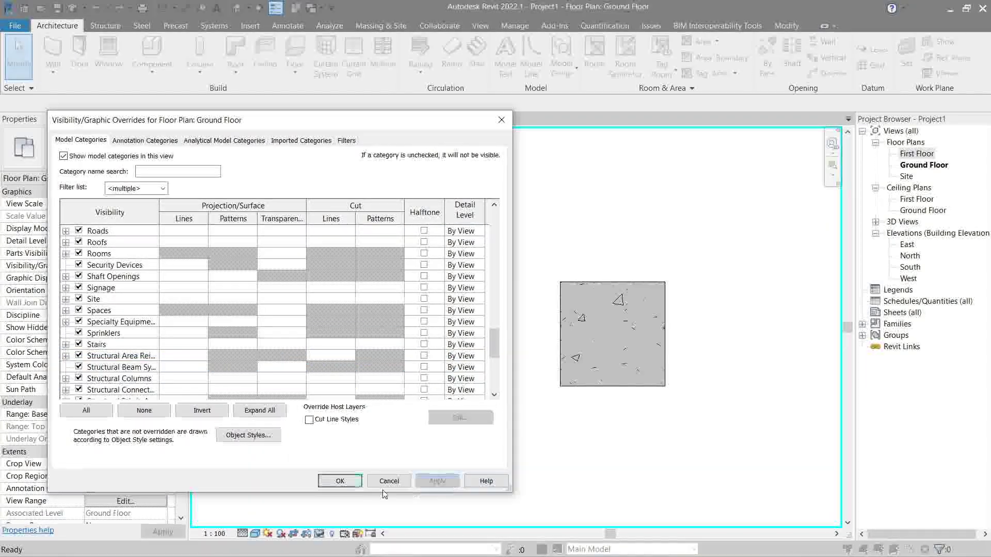
pyautogui.click(340, 481)
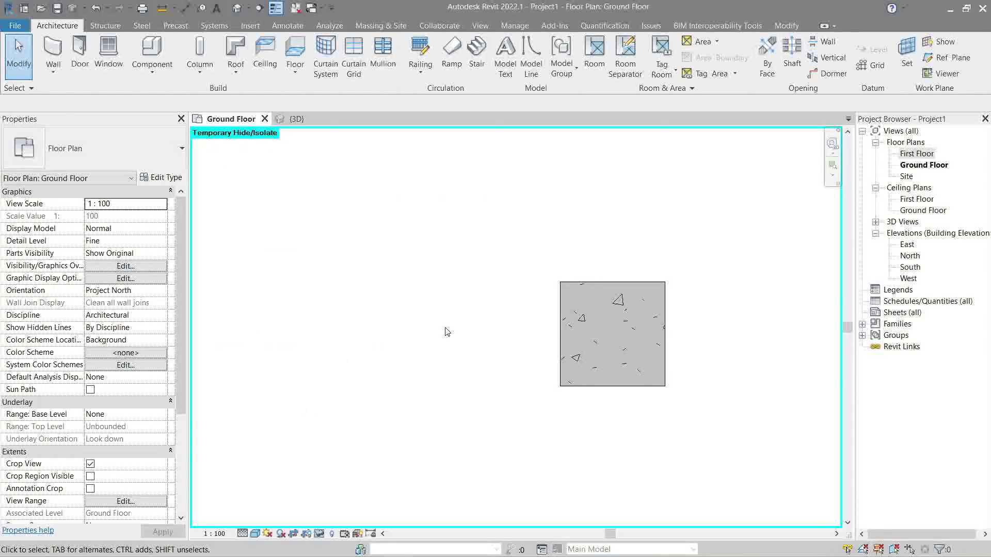
# End the temporary isolation with HR and zoom to fit the whole plan
pyautogui.press('h')
pyautogui.press('r')
pyautogui.middleClick(448, 333)
pyautogui.middleClick(447, 334)
# Turn the imported CAD DWG drawing back on in the Imported Categories visibility settings
pyautogui.press('v')
pyautogui.press('v')
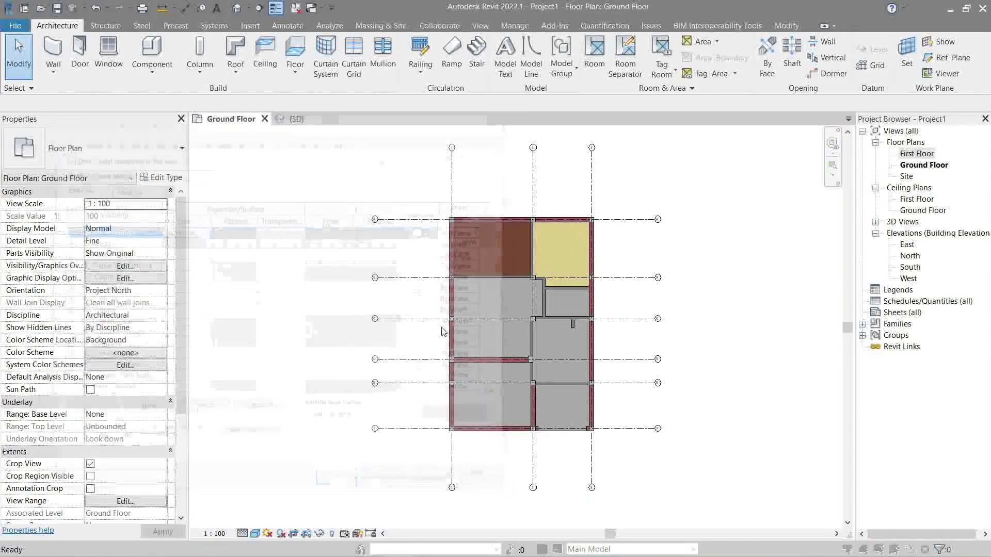
pyautogui.click(301, 141)
pyautogui.click(79, 197)
pyautogui.click(340, 481)
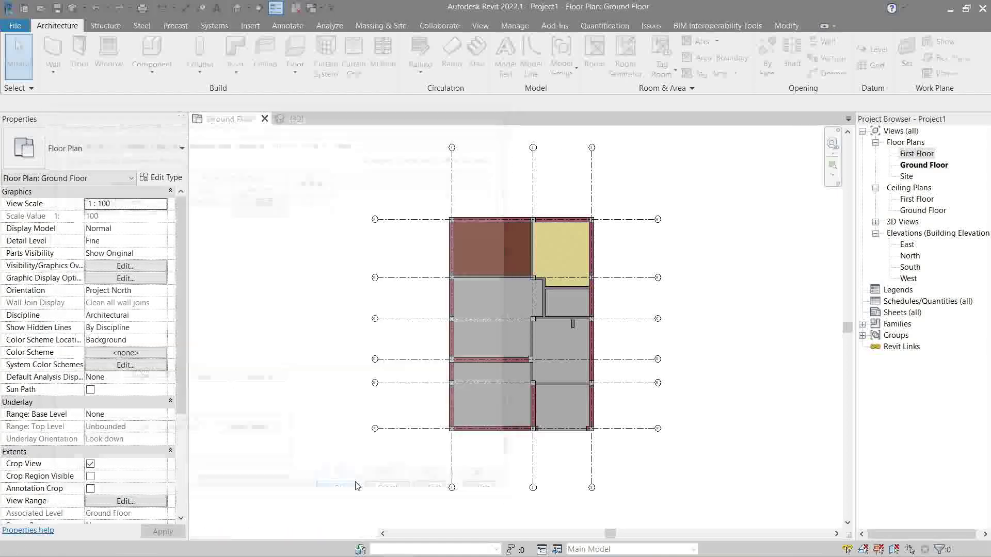